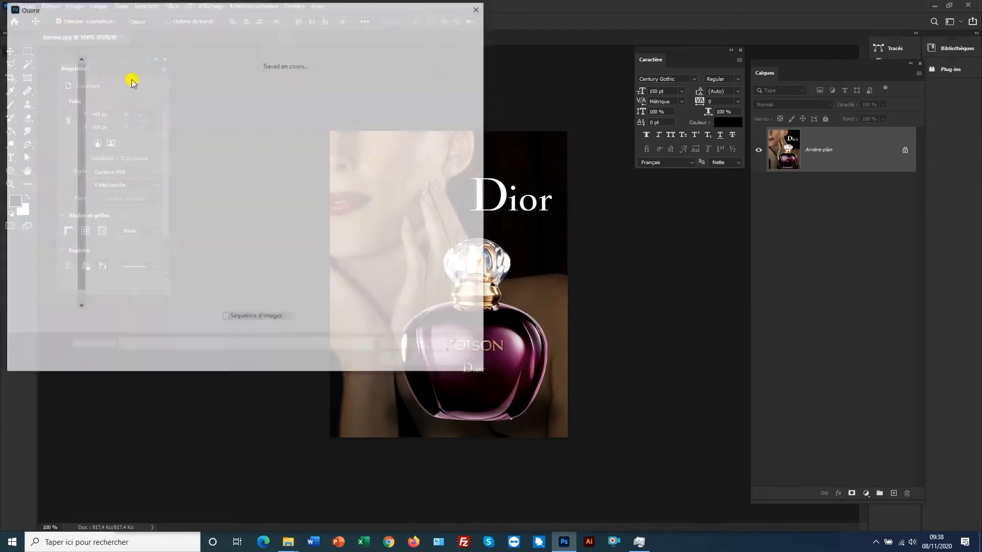
- Open femme.jpg and convert its locked background into an editable layer named mannequin
left_click(232, 102)
left_click(396, 360)
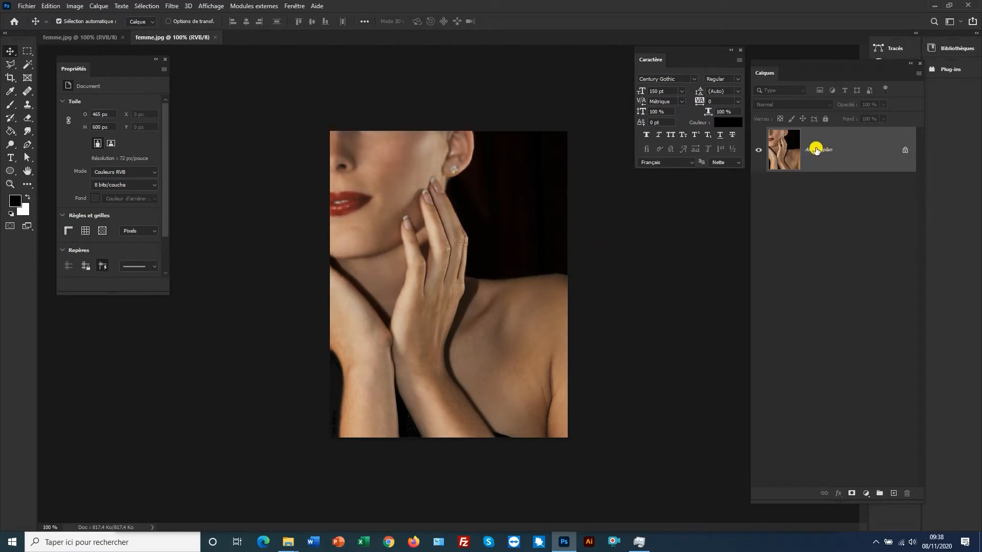
double_click(872, 151)
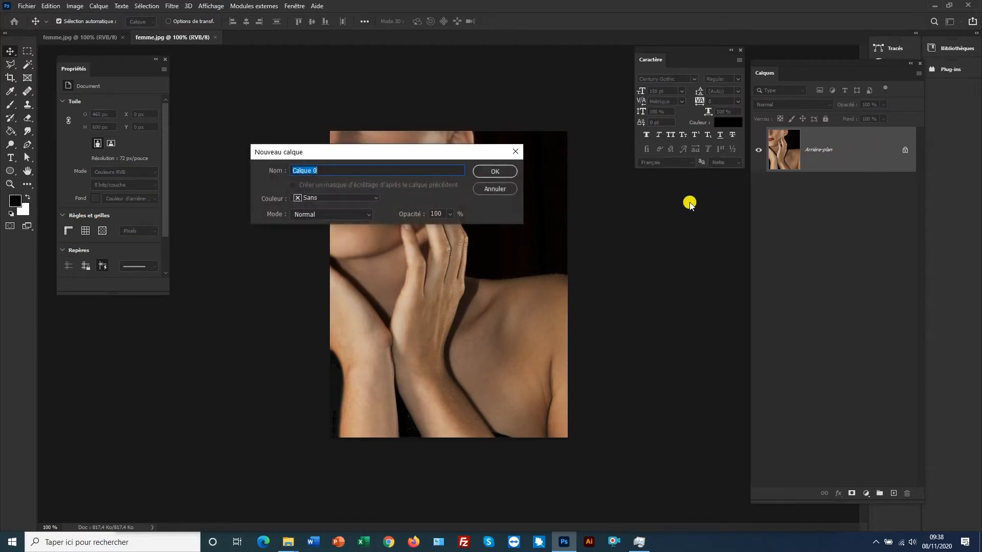
left_click(504, 174)
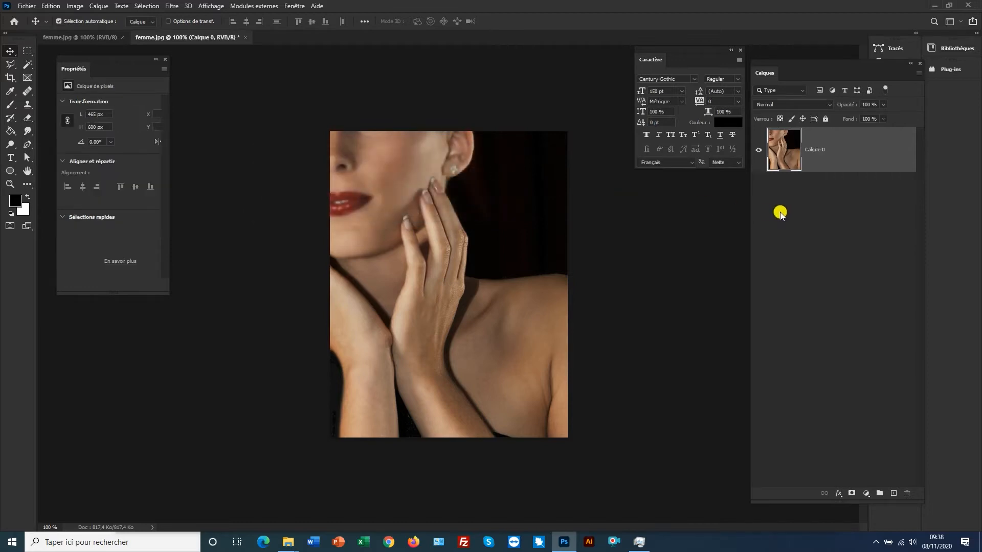
double_click(817, 150)
key("Return")
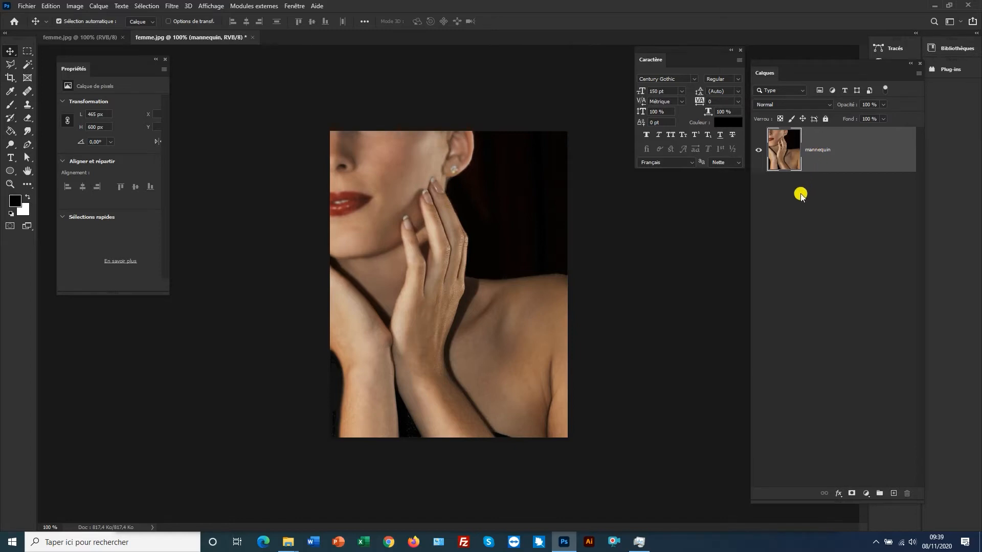
- Add a gradient overlay effect to the mannequin layer and open its gradient for editing
double_click(873, 152)
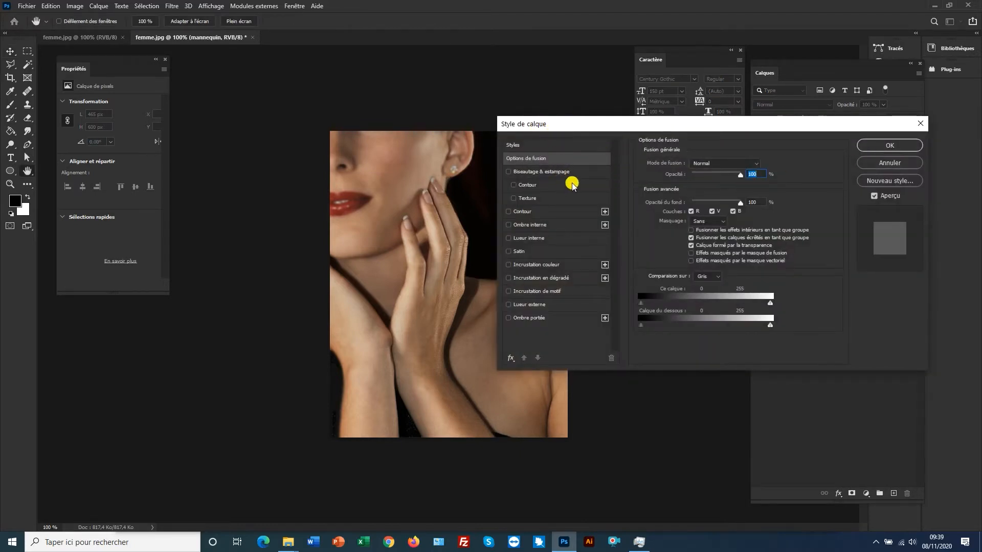
left_click(544, 279)
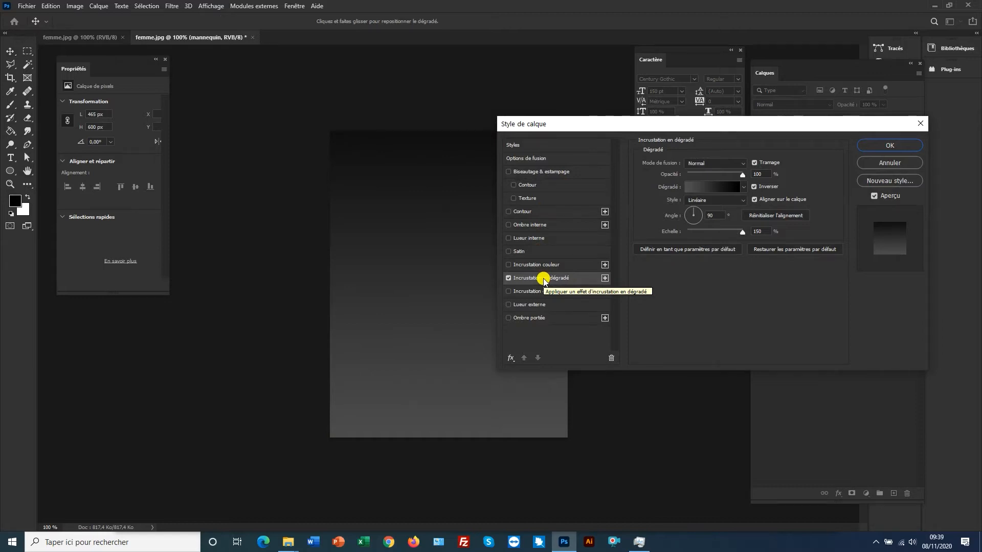
left_click(714, 189)
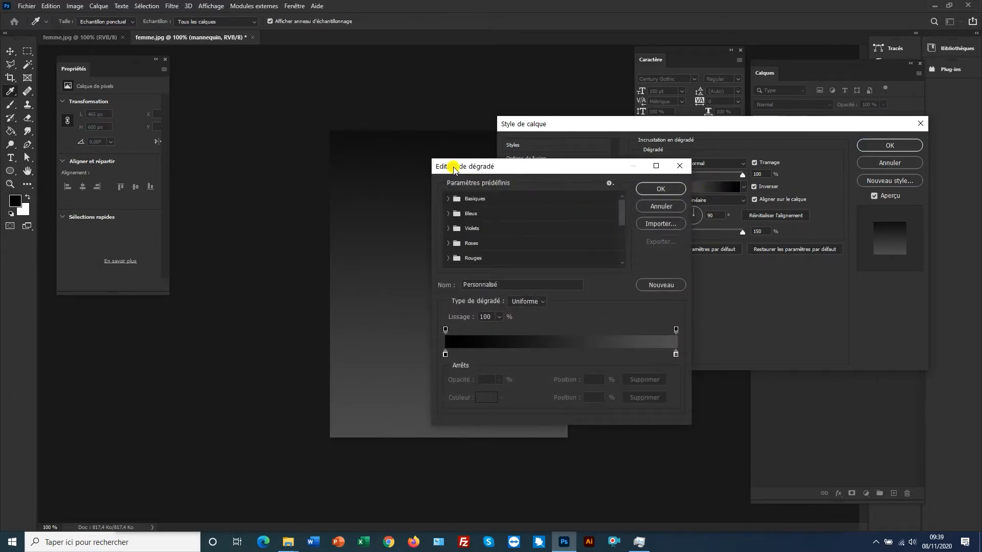
left_click_drag(526, 169, 523, 125)
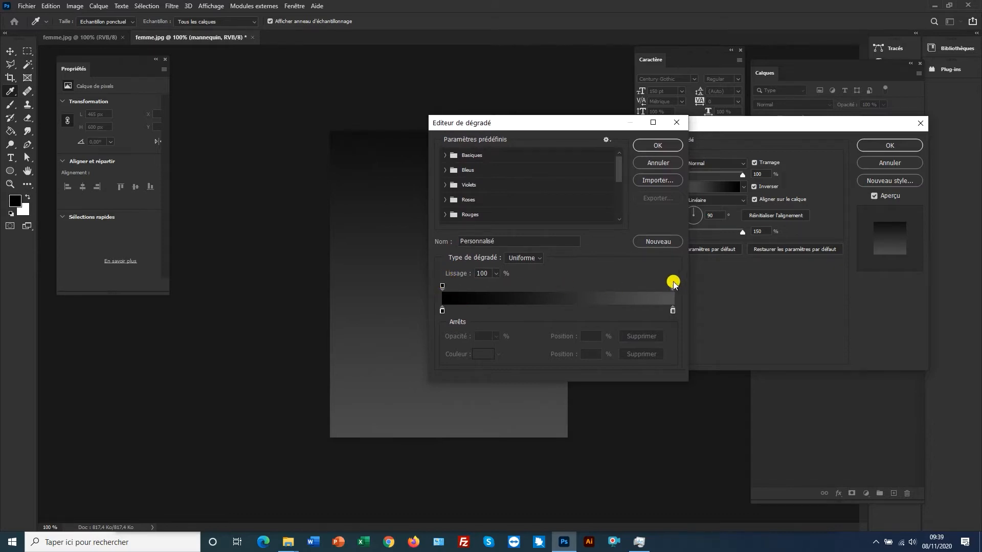
- Set the gradient's end colour stop, at position 100%, to black (000000)
left_click(442, 285)
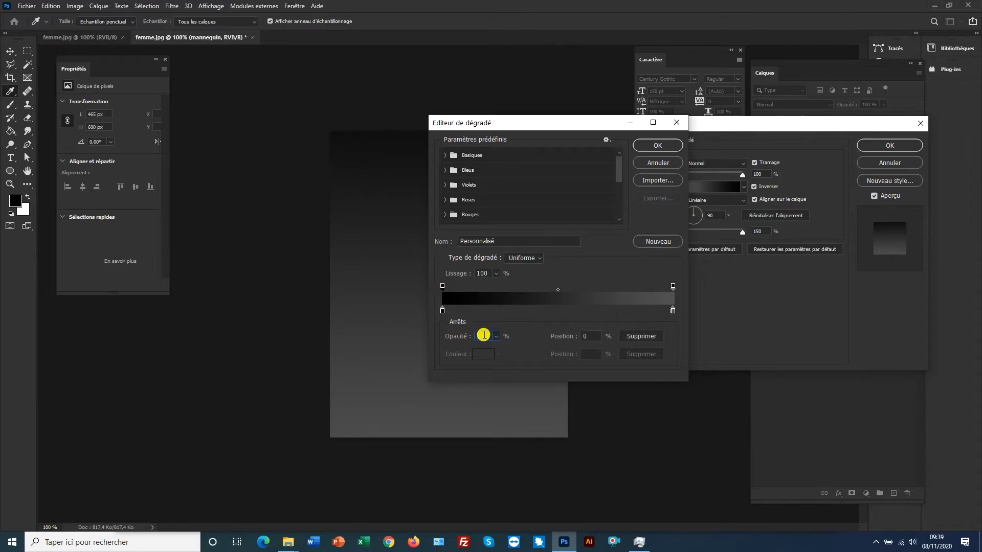
left_click(442, 311)
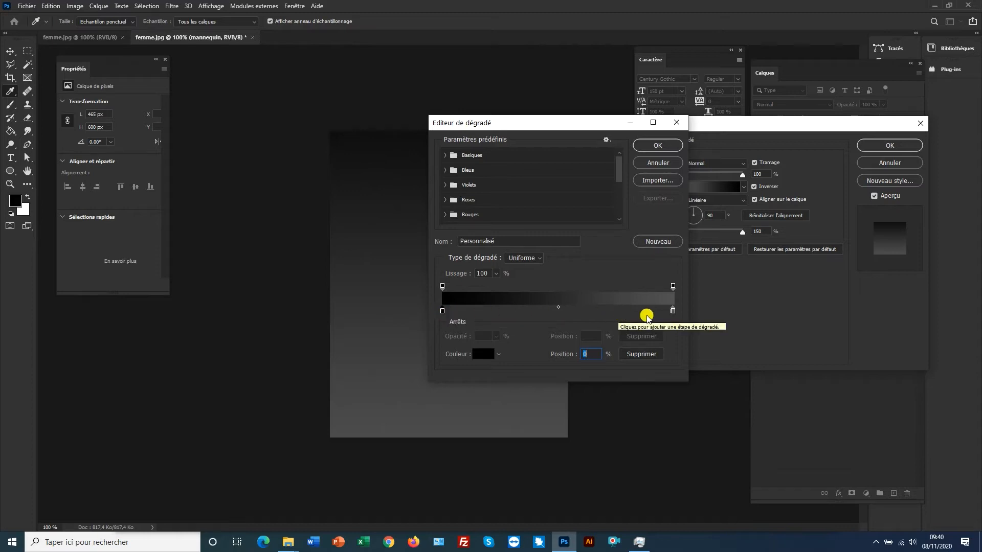
left_click(672, 311)
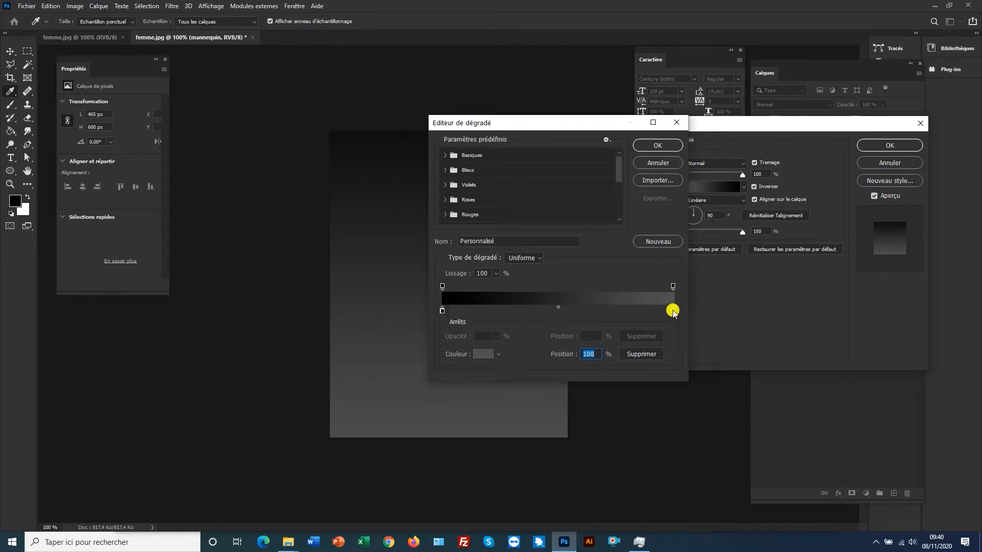
left_click(482, 354)
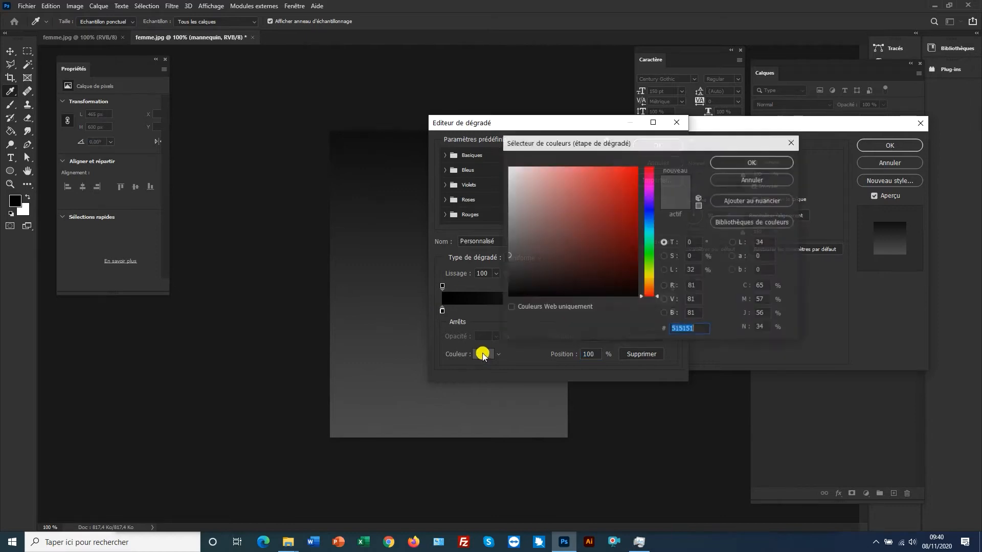
left_click_drag(516, 290, 501, 307)
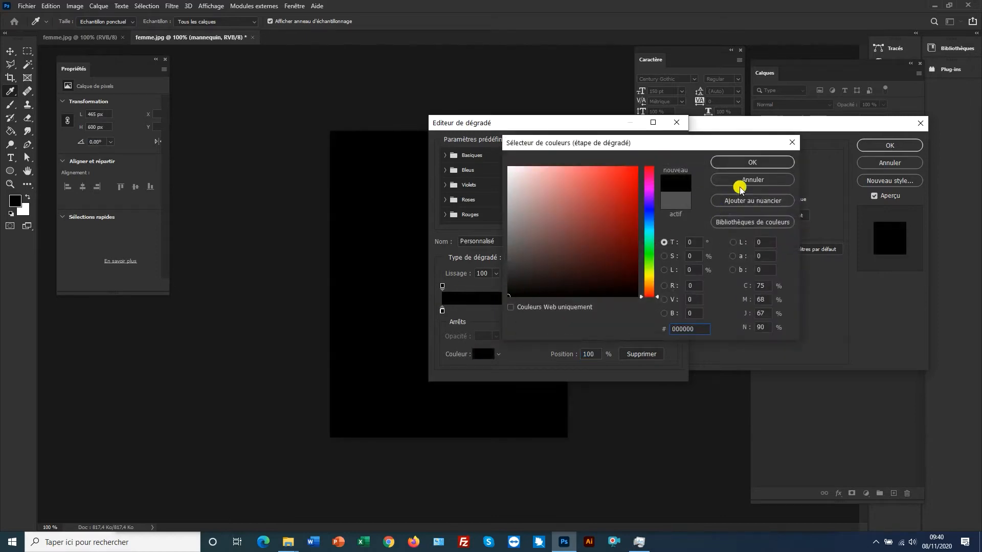
left_click(748, 162)
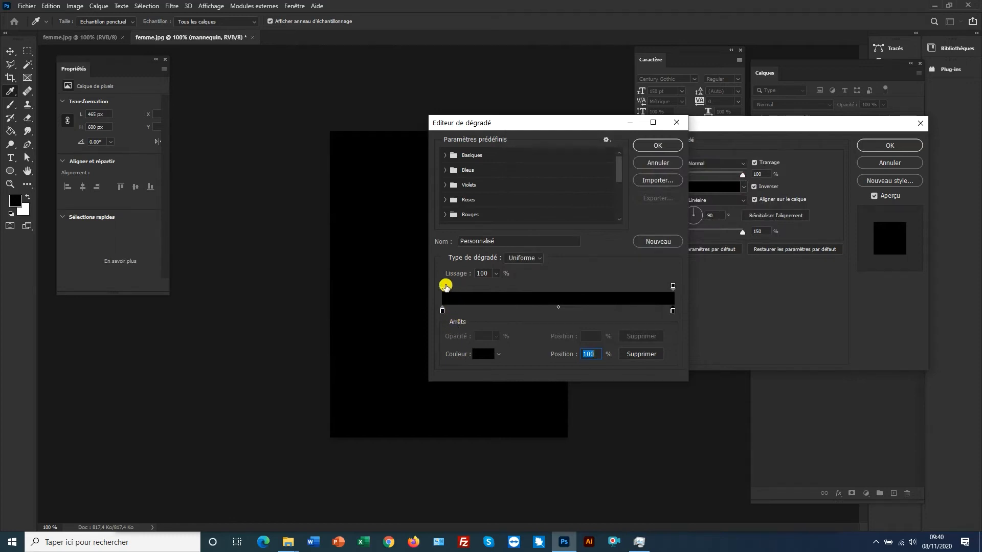
- Set the gradient's start opacity stop to 0% and its end opacity stop to 80%, and accept the gradient
left_click(444, 286)
left_click(495, 336)
left_click_drag(494, 346, 446, 349)
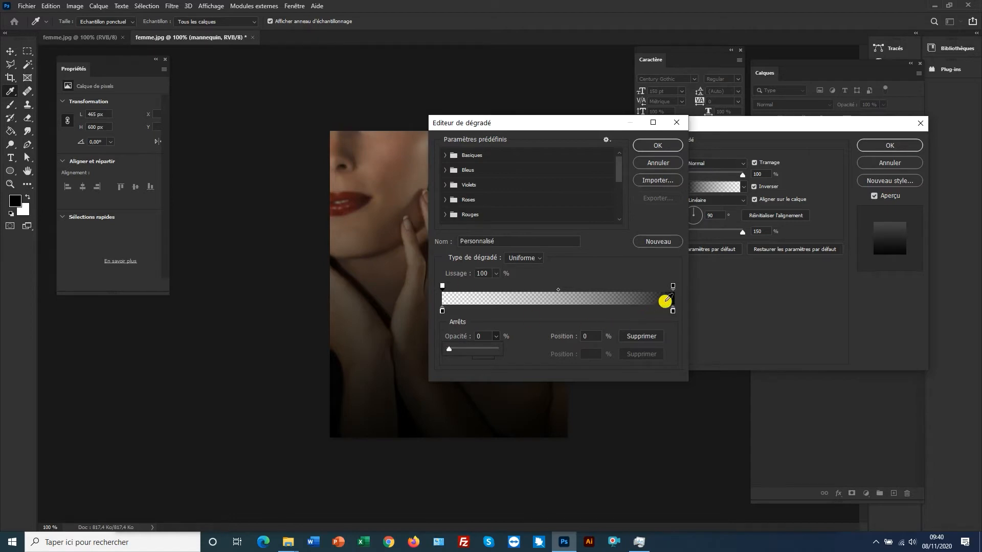
left_click(673, 287)
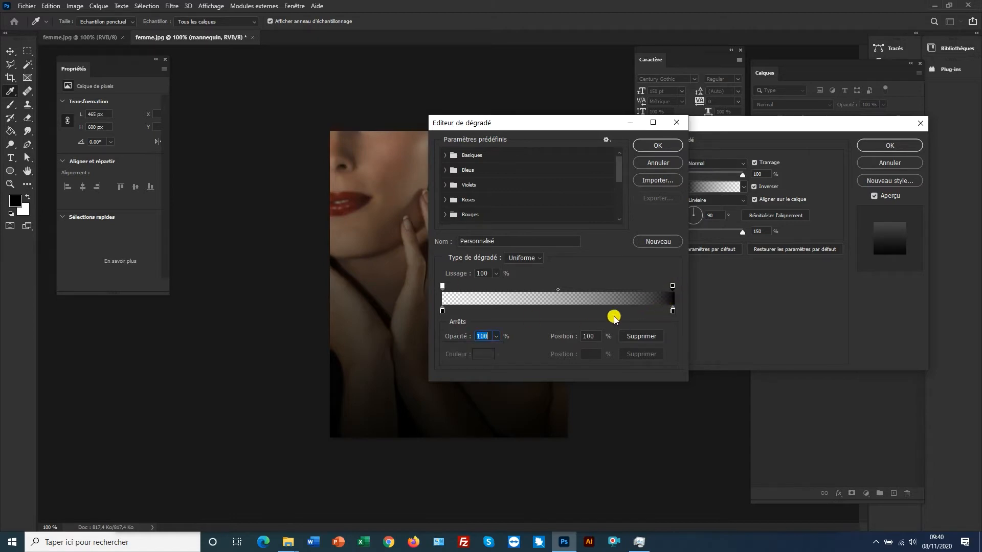
left_click(495, 336)
left_click_drag(494, 351, 490, 351)
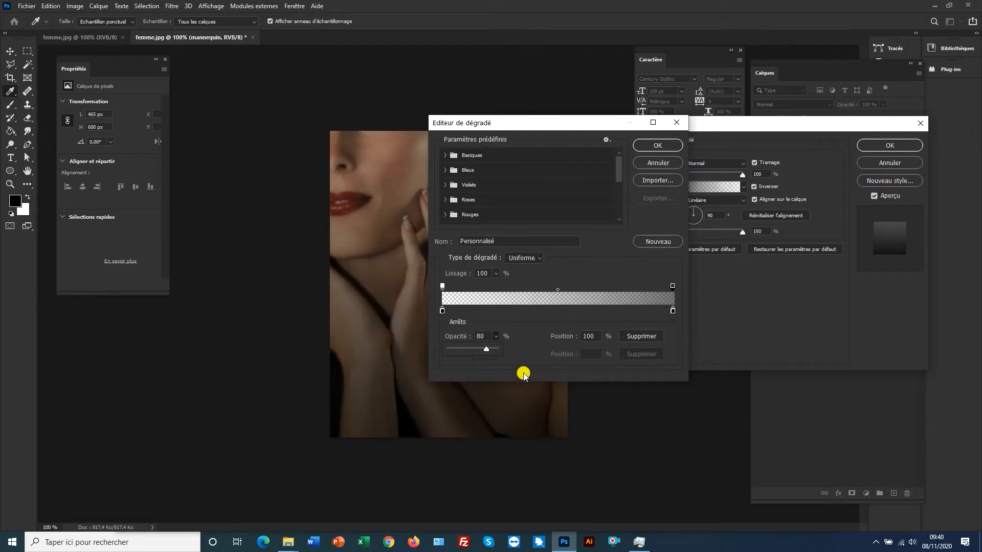
left_click(669, 146)
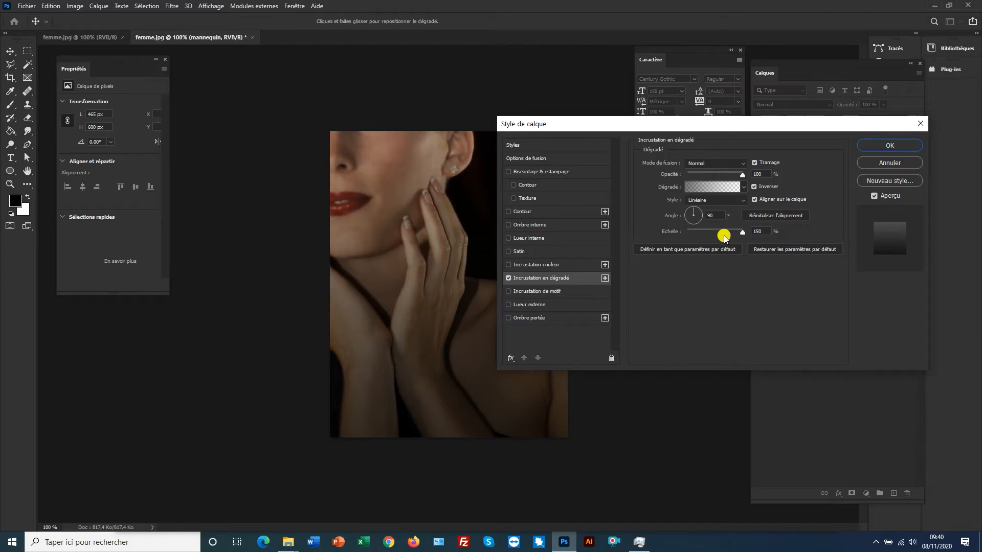
- Compare the gradient overlay in both directions, keep it reversed, and apply the layer style to the mannequin layer
left_click(754, 187)
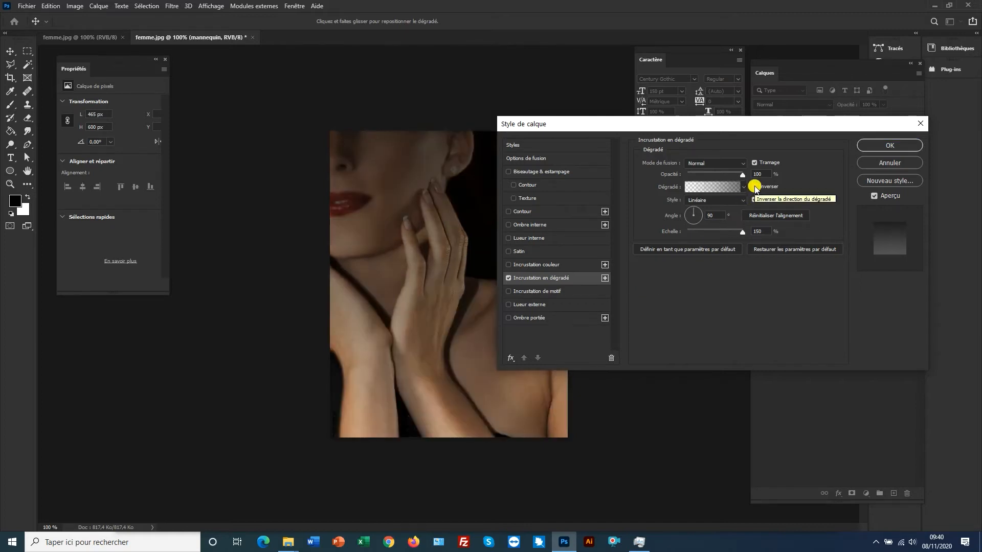
left_click(754, 187)
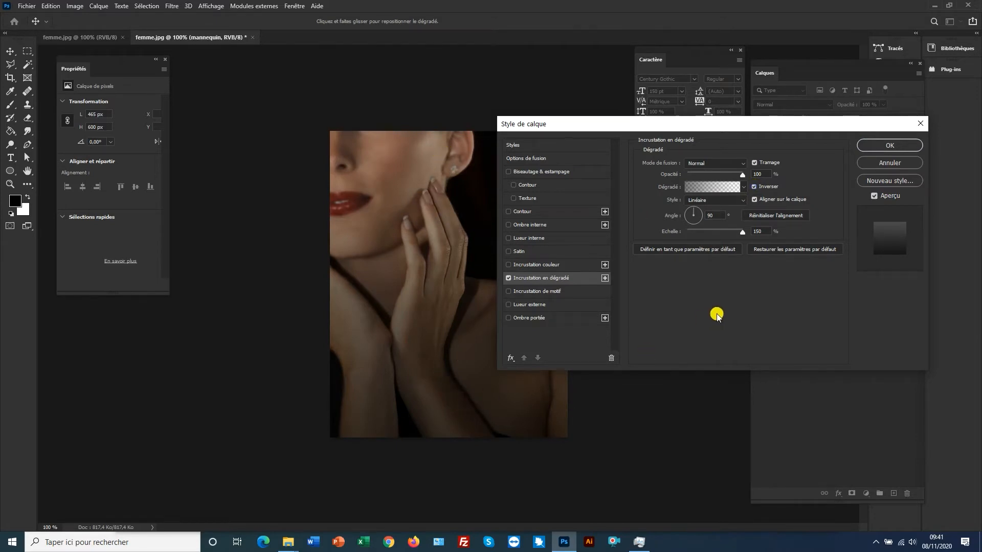
left_click(880, 147)
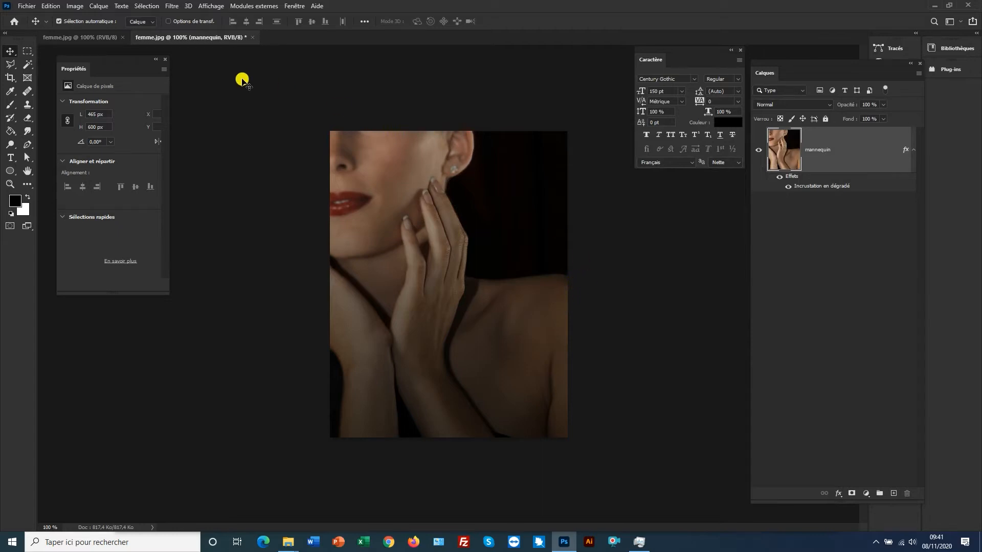
- Open the logo image Poisongirl_DIOR_TROCHUT_WHITE3-1464x1200.jpg from the affiche-parfum folder
left_click(26, 6)
left_click(36, 26)
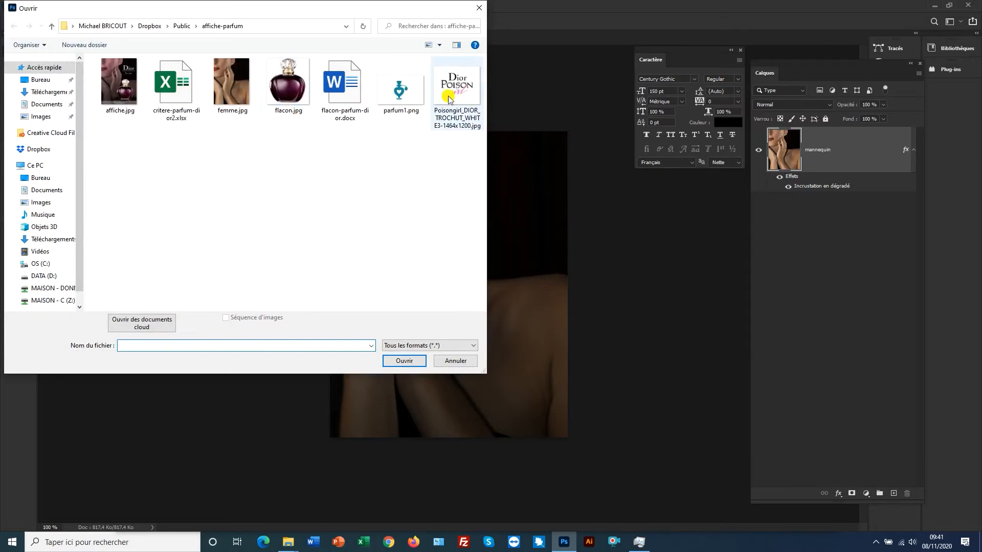
left_click(448, 99)
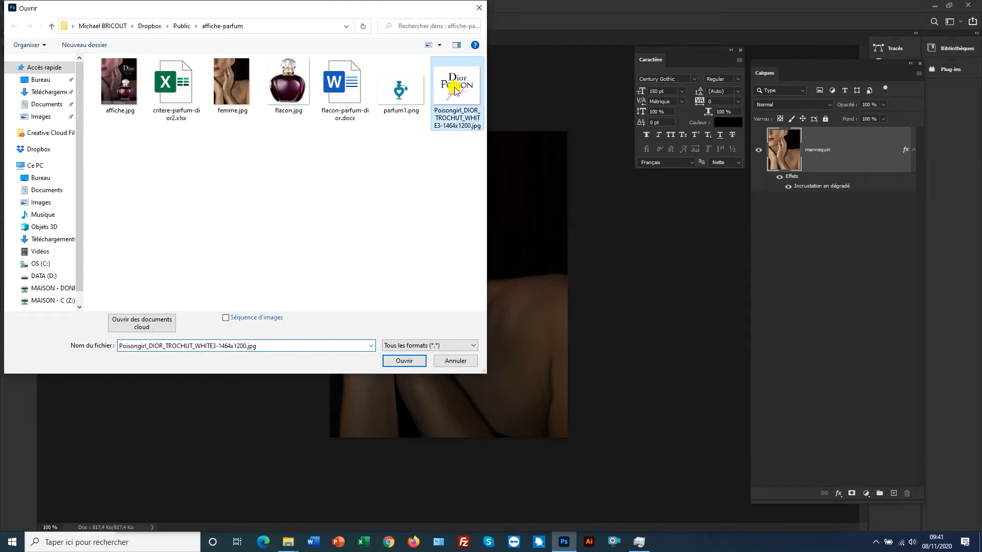
left_click(408, 362)
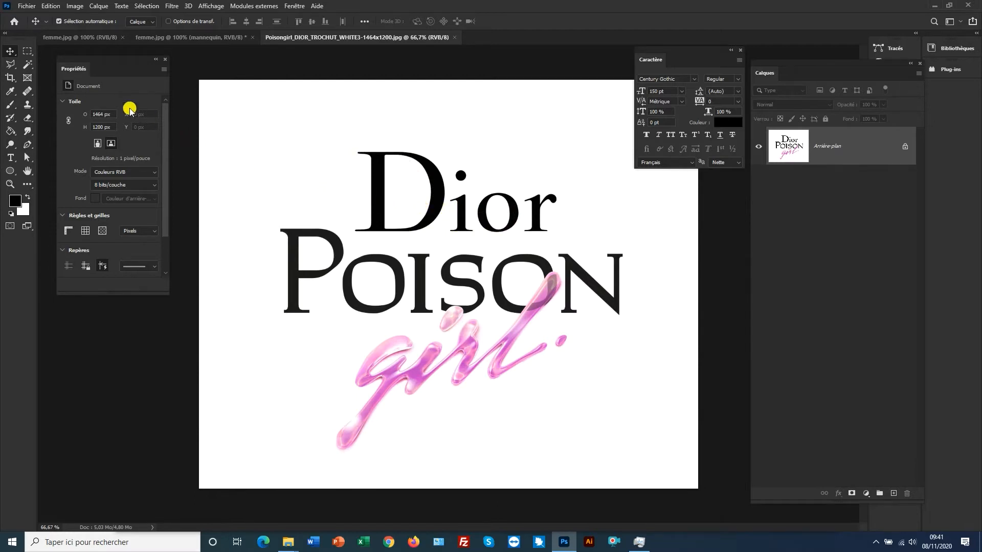
- Select all the letters of the word Dior with the Magic Wand and copy them into the mannequin document
left_click(28, 65)
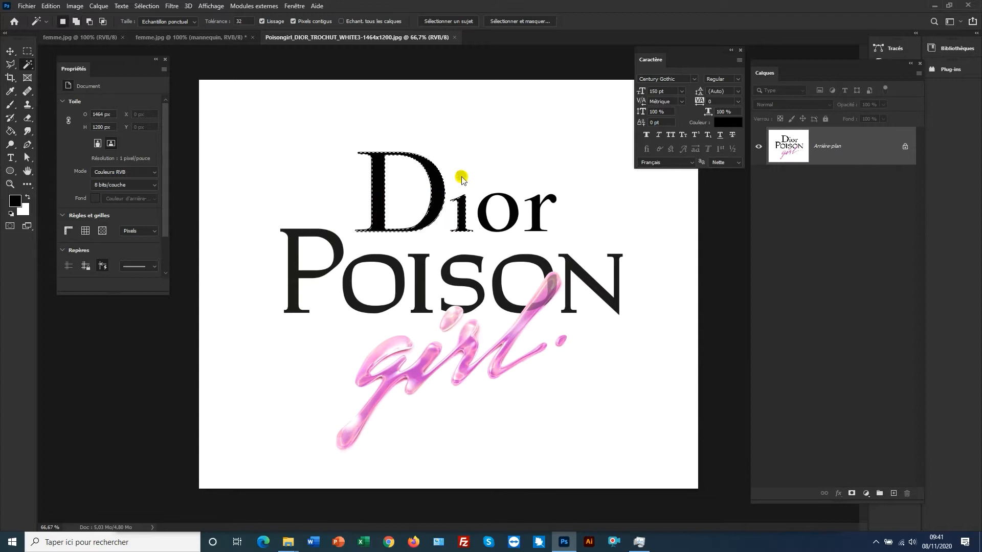
left_click(481, 212, "shift")
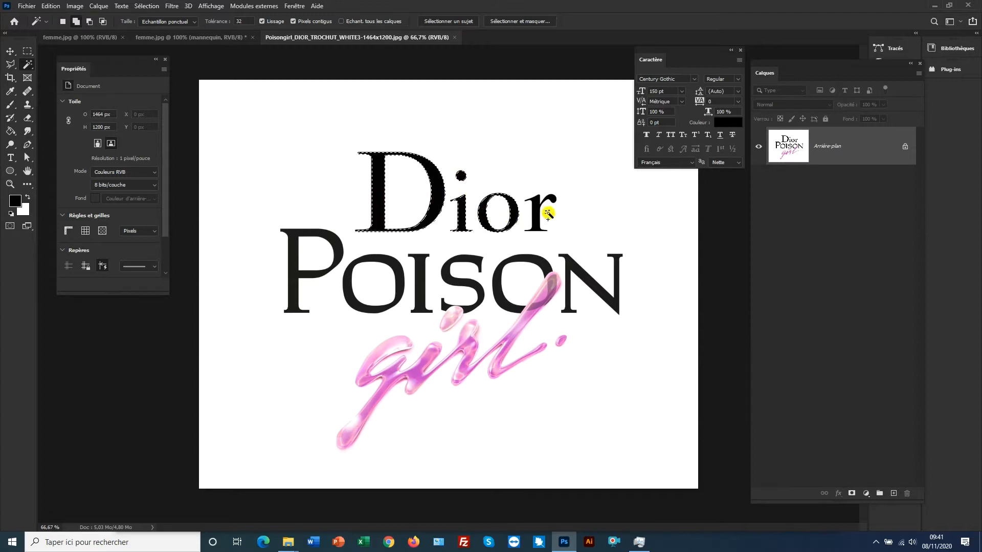
left_click(537, 214, "shift")
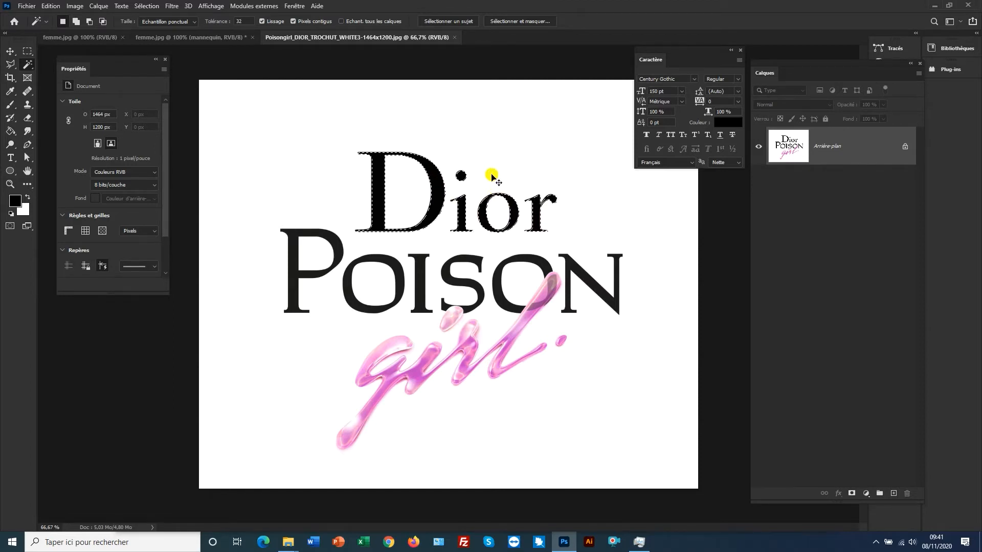
left_click(188, 40)
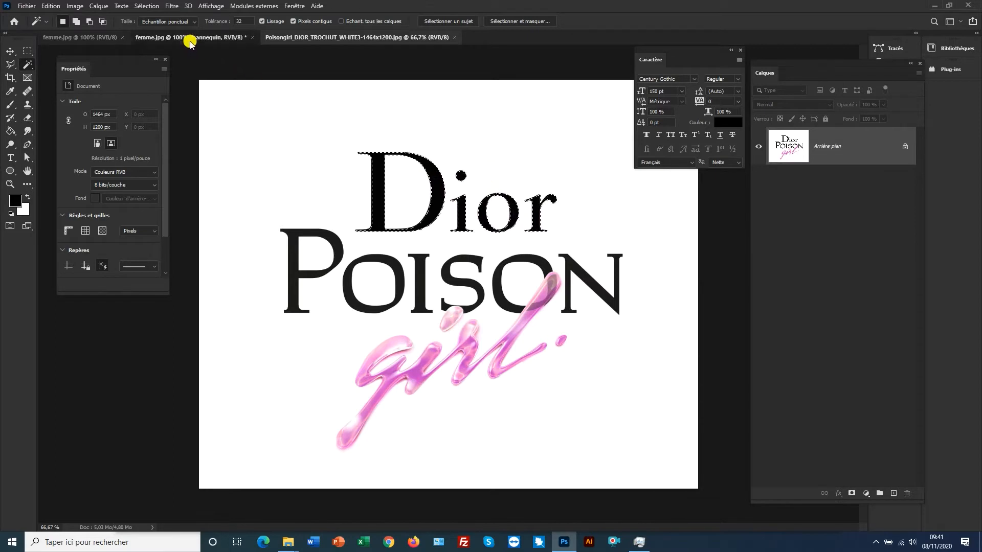
key("ctrl+v")
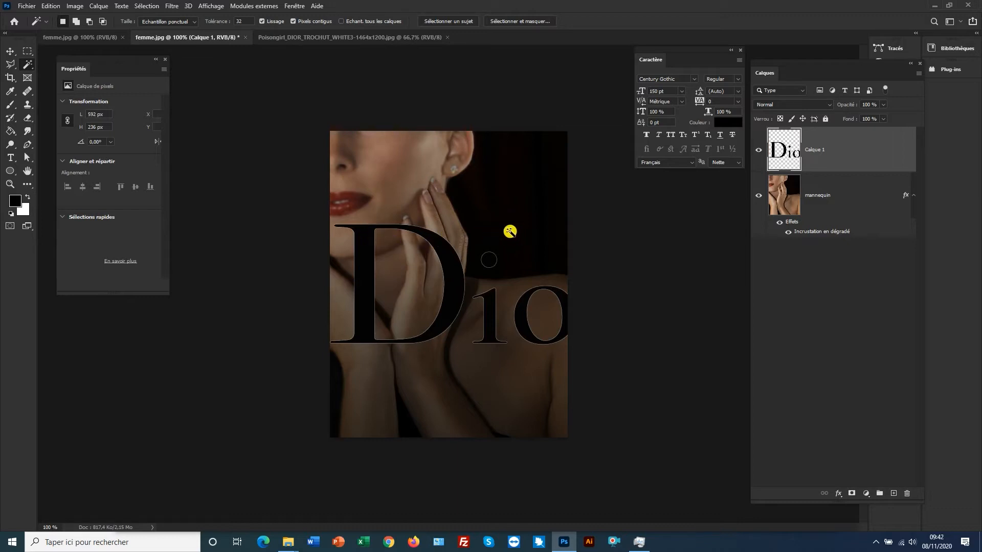
- Scale the pasted Dior lettering proportionally to about 29% and place it on the dark area beside the ear
key("ctrl+t")
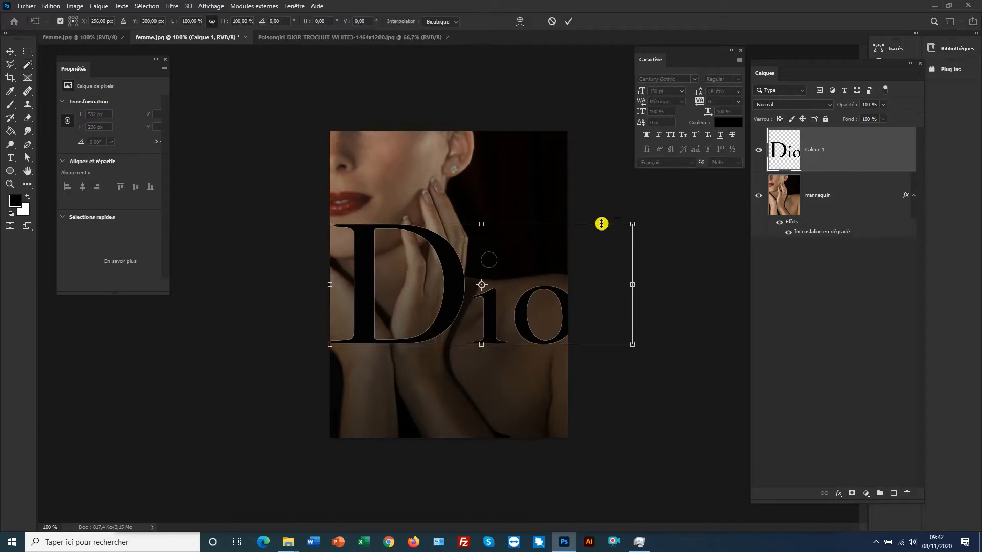
left_click_drag(632, 344, 523, 203)
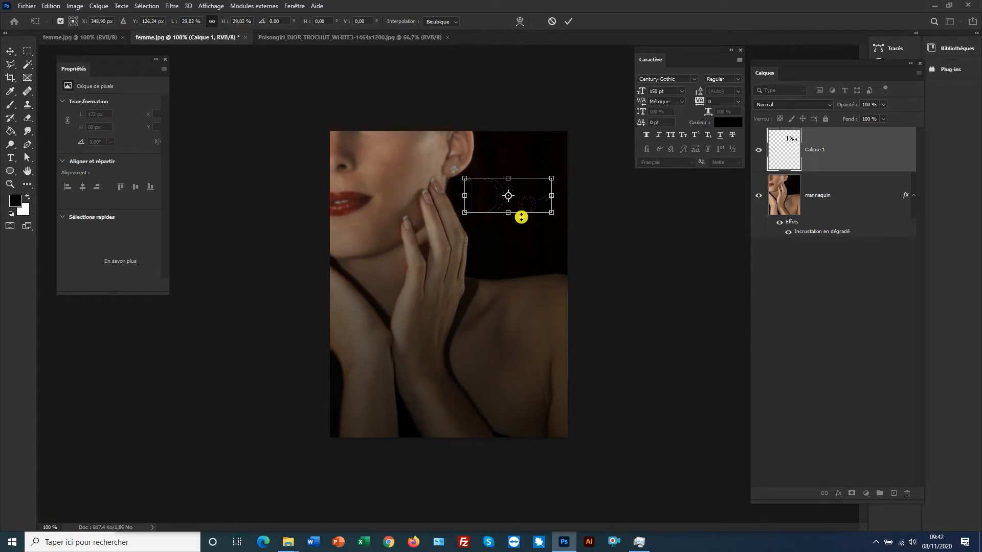
key("Return")
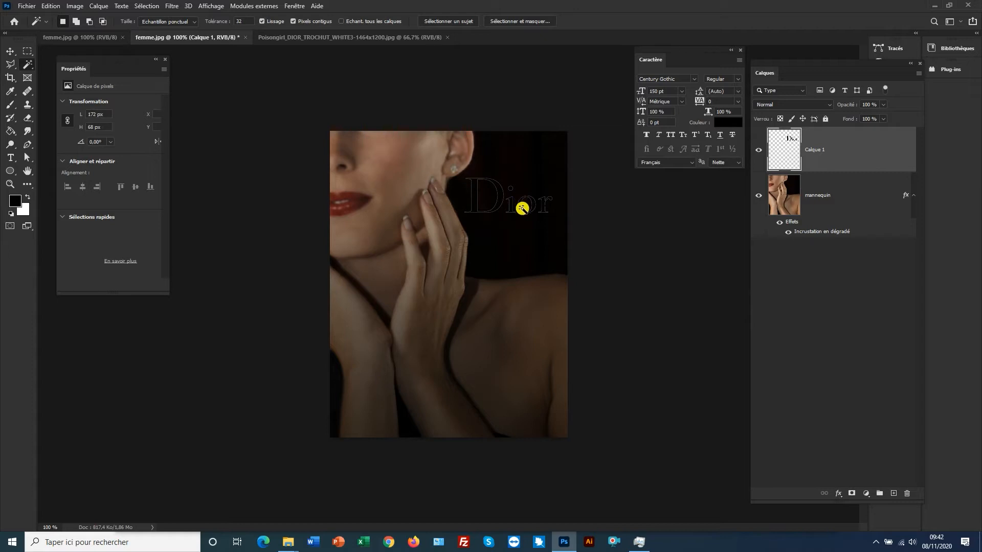
- Add a white (ffffff) Color Overlay to the Dior lettering layer and apply the layer style
double_click(863, 151)
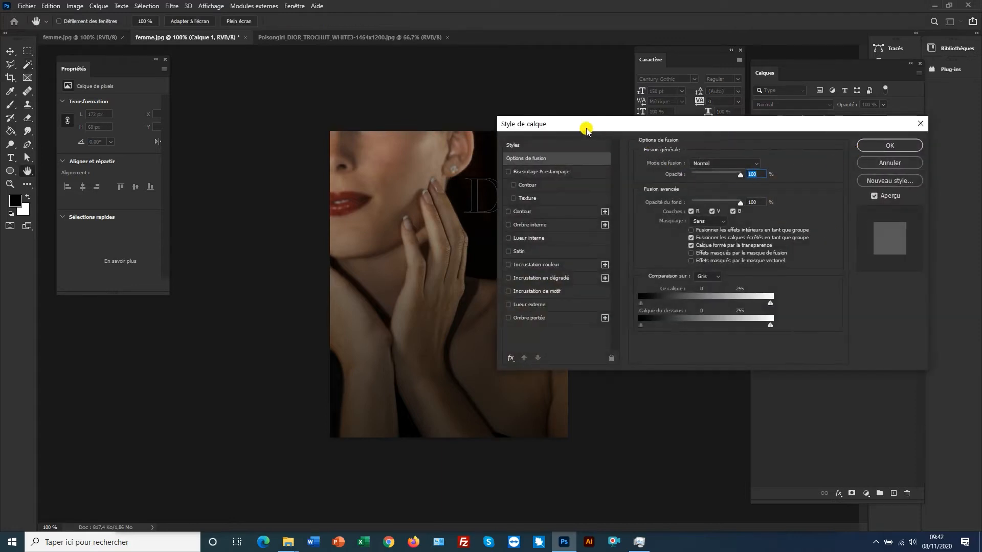
left_click_drag(563, 128, 587, 105)
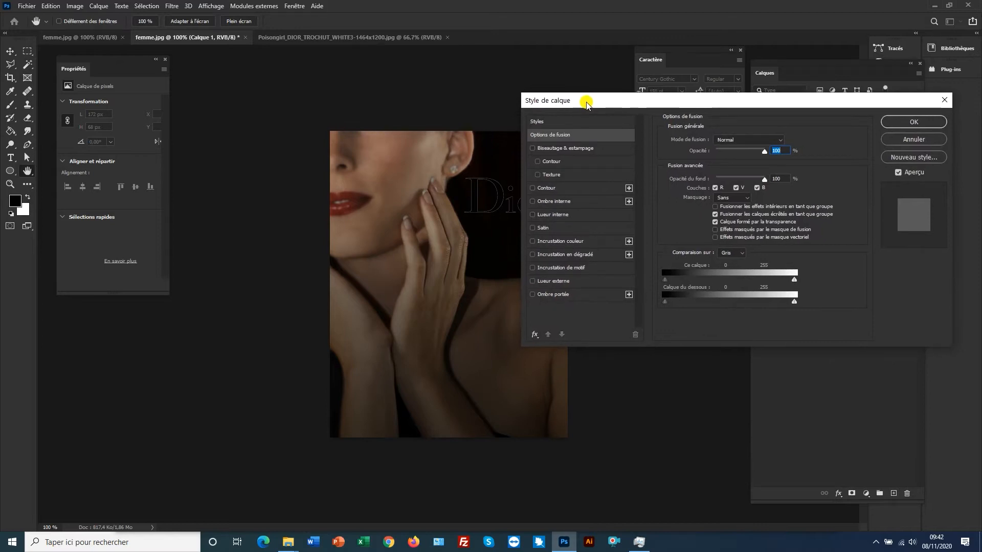
left_click(563, 244)
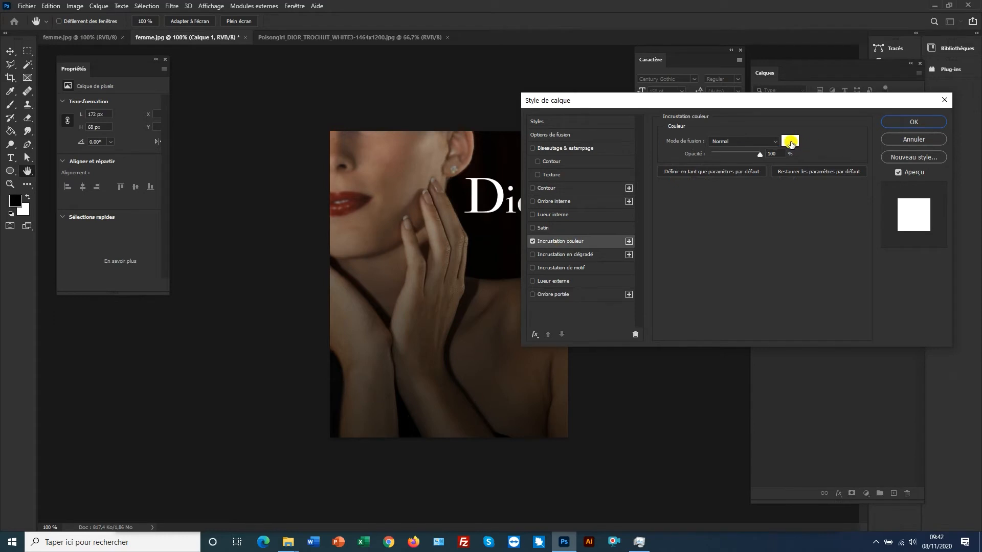
left_click(791, 144)
left_click(622, 211)
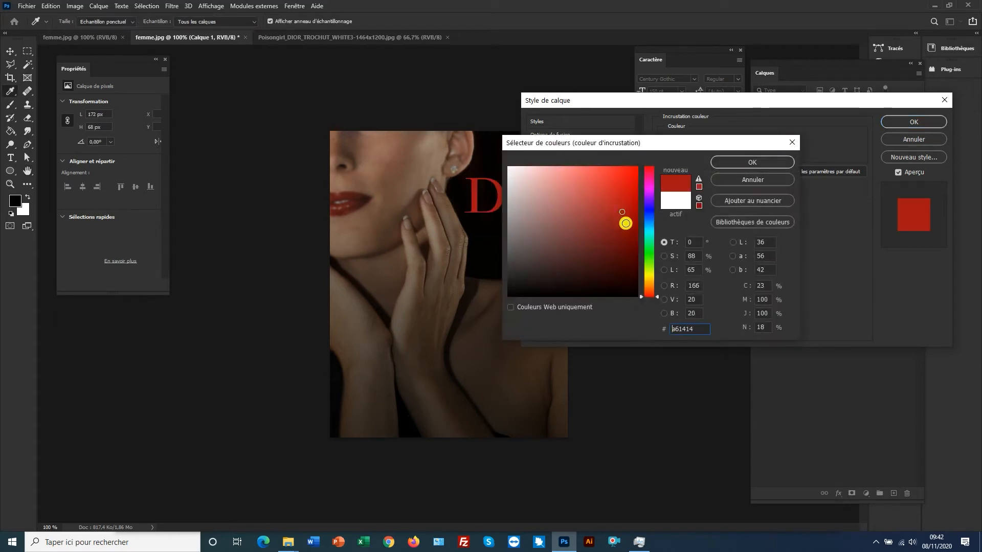
left_click_drag(569, 215, 499, 160)
left_click(770, 164)
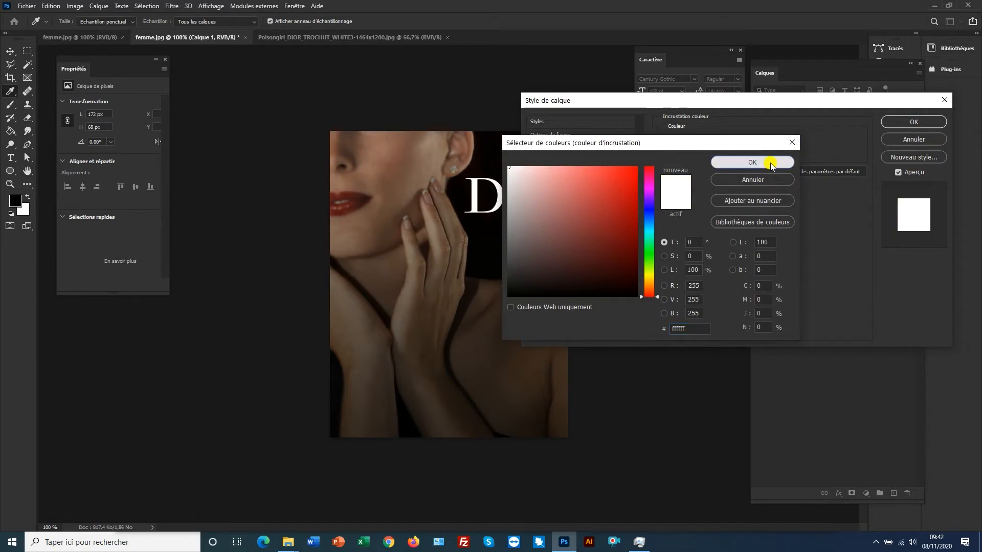
left_click(899, 123)
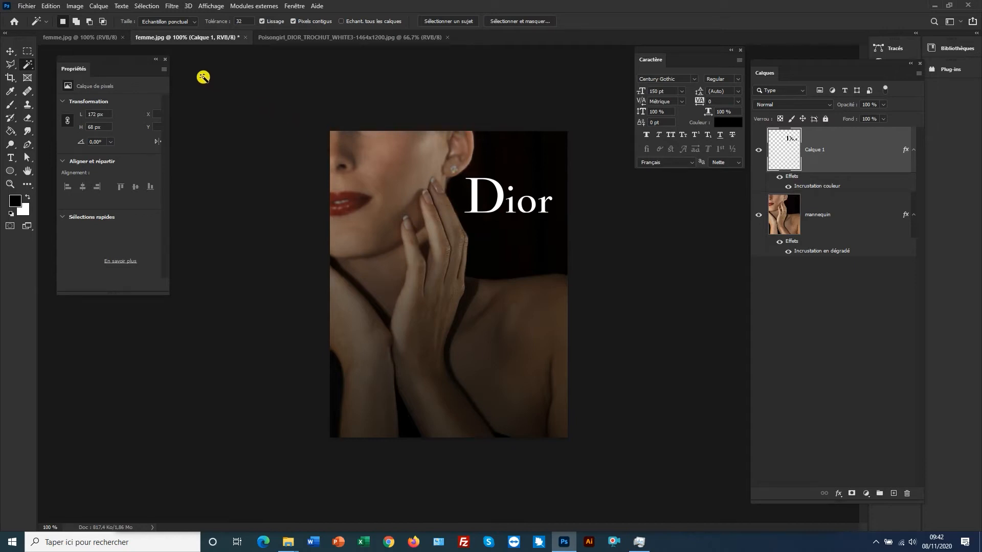
- Open the perfume bottle image flacon.jpg from the affiche-parfum folder
left_click(28, 7)
left_click(41, 18)
left_click(286, 97)
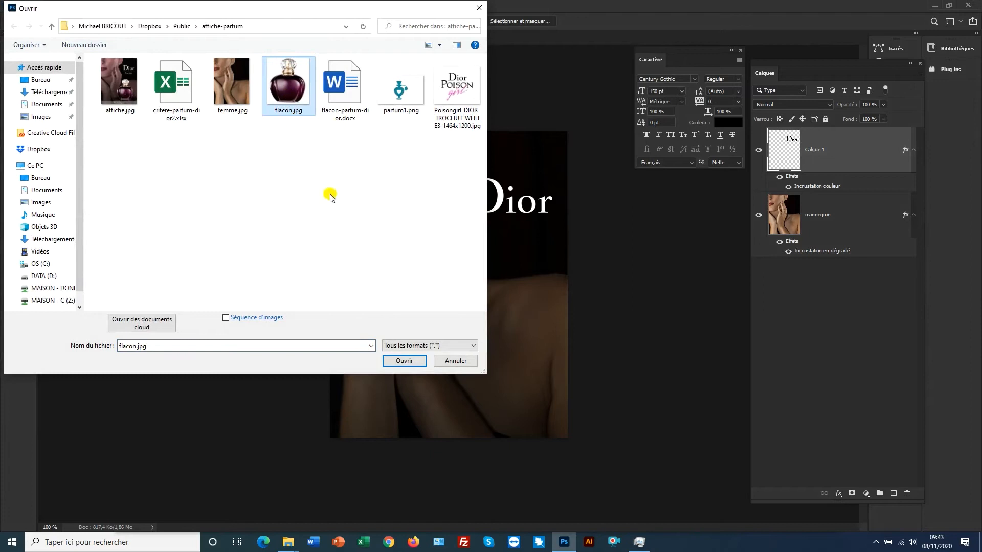
left_click(404, 361)
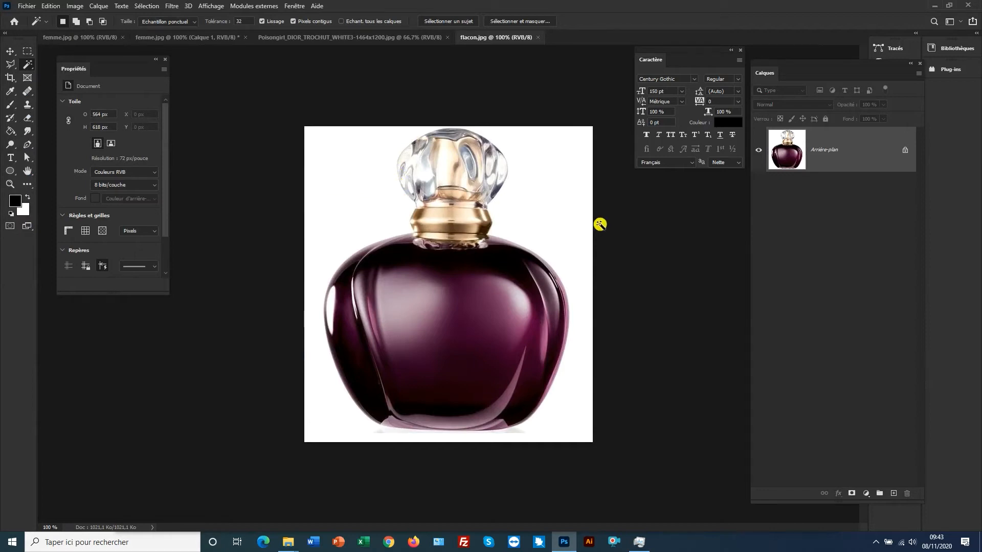
- Convert the locked background of the bottle image into a regular layer named flacon
double_click(860, 154)
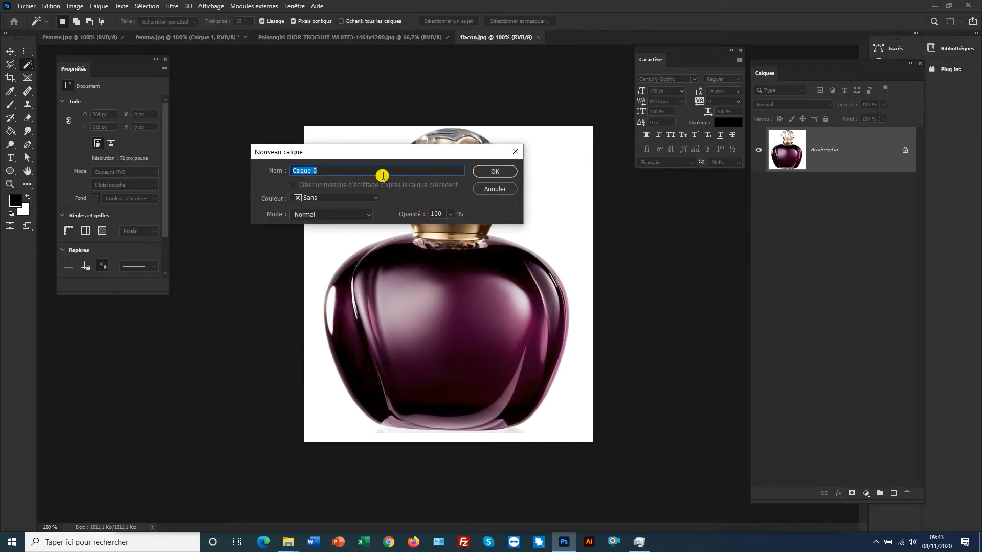
type("flacon")
key("Return")
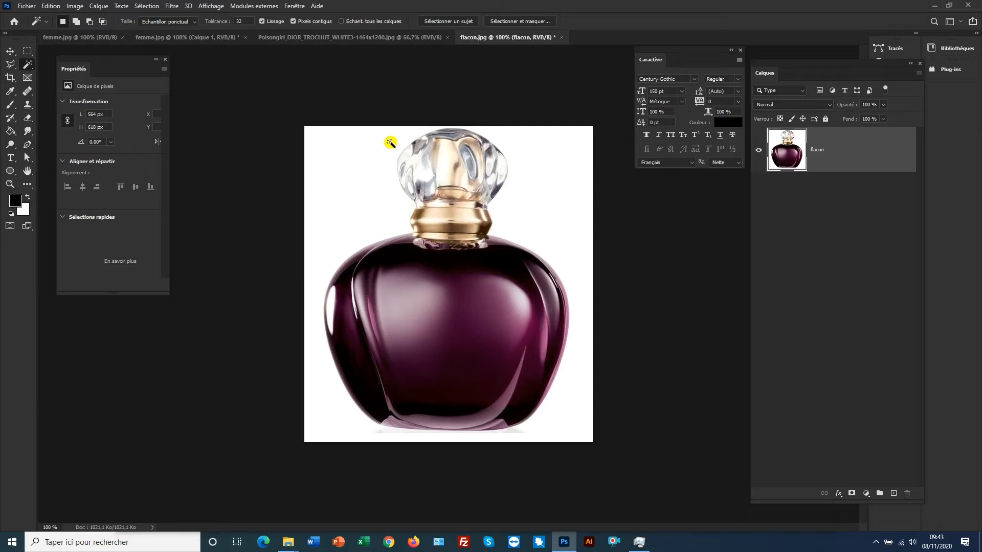
- Try to delete the white background around the bottle with the Magic Wand, undo the deletion and clear the selection
left_click(339, 151)
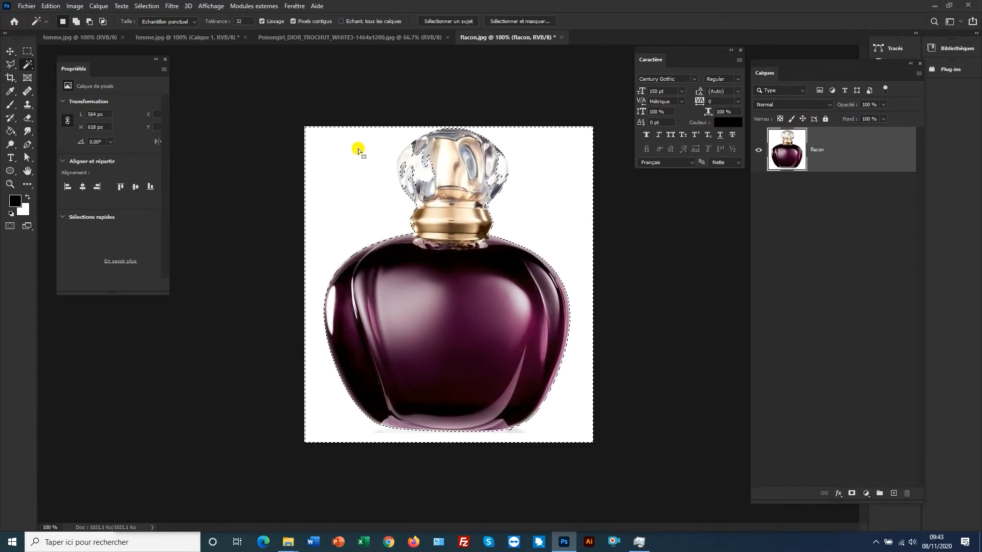
key("Delete")
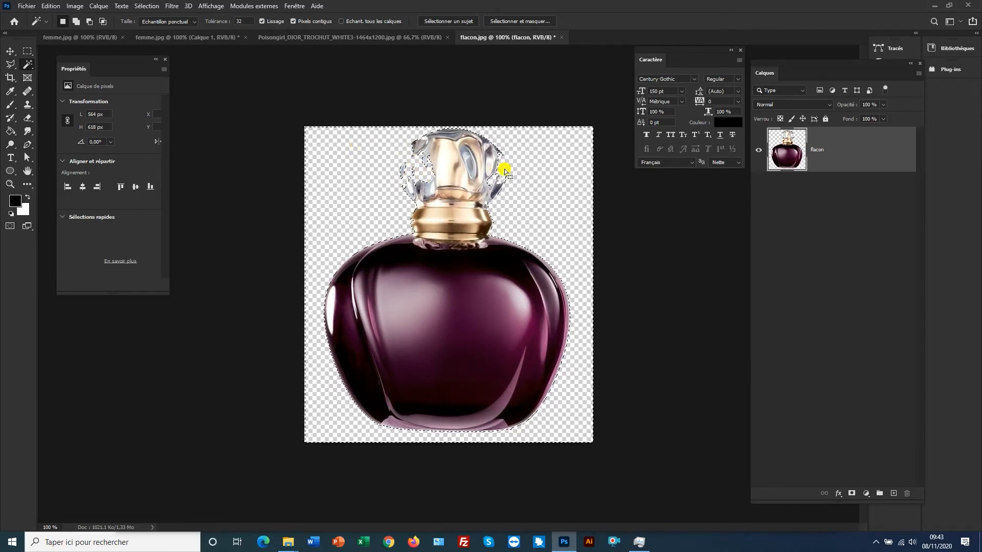
key("ctrl+z")
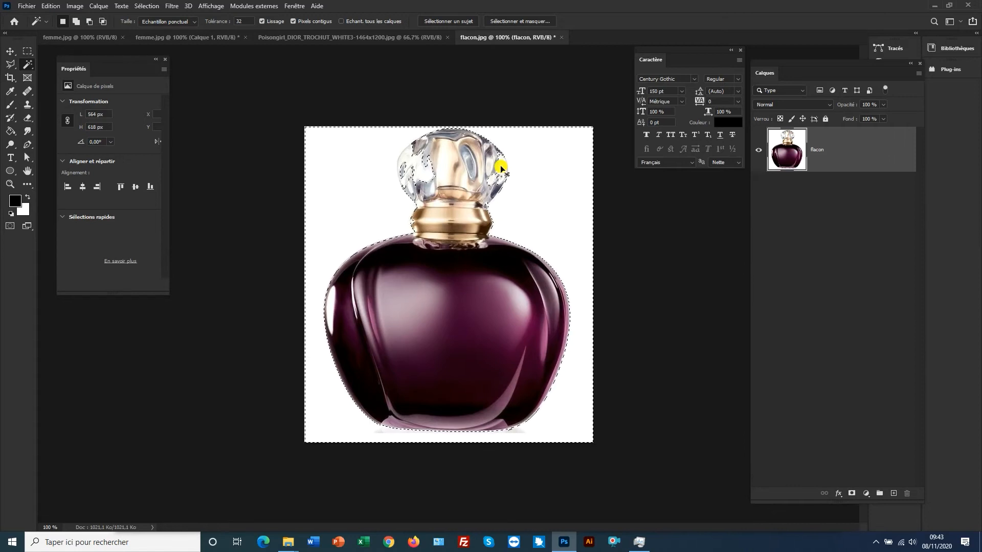
key("ctrl+d")
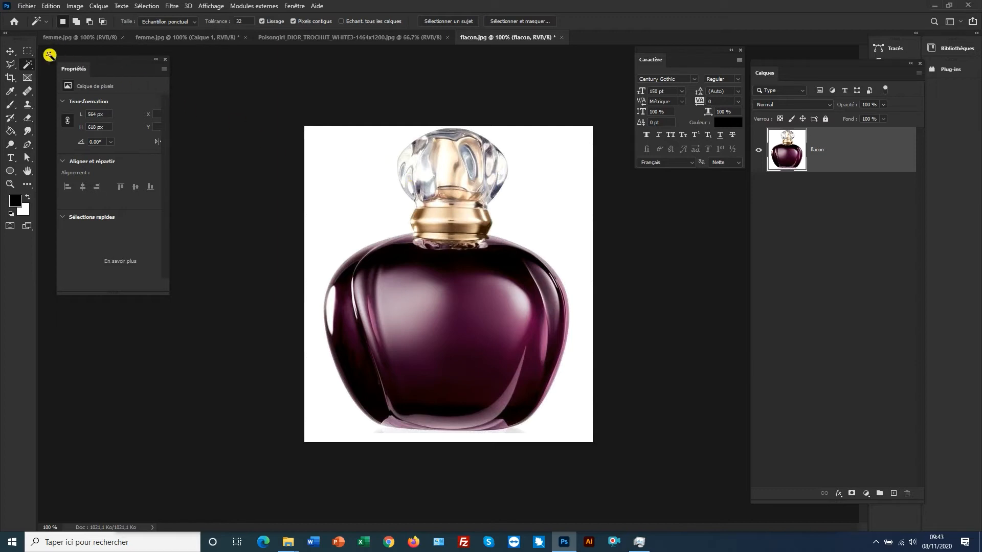
- Outline the white background along the upper left of the glass stopper with the Polygonal Lasso, delete it and deselect
left_click(9, 64)
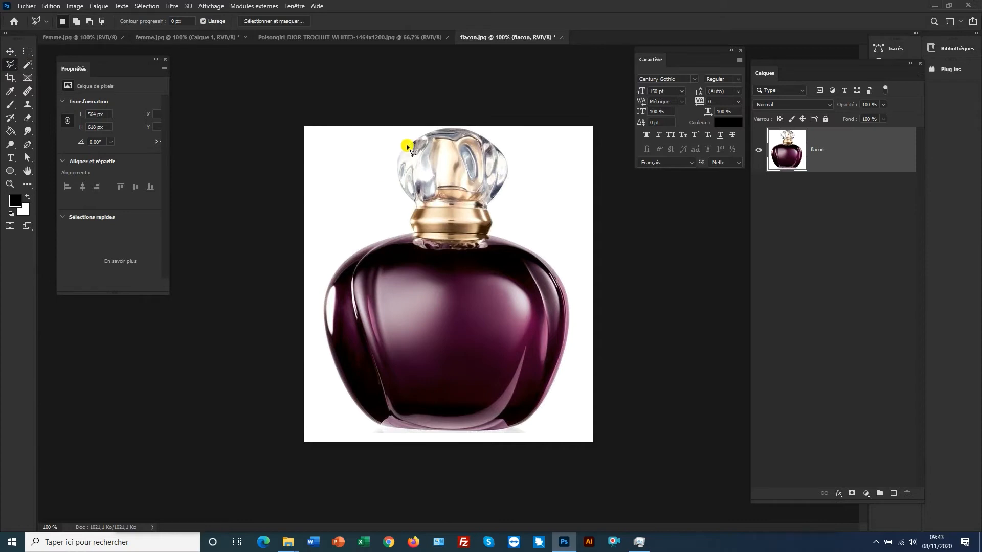
left_click(439, 133, "ctrl")
left_click(439, 133, "ctrl")
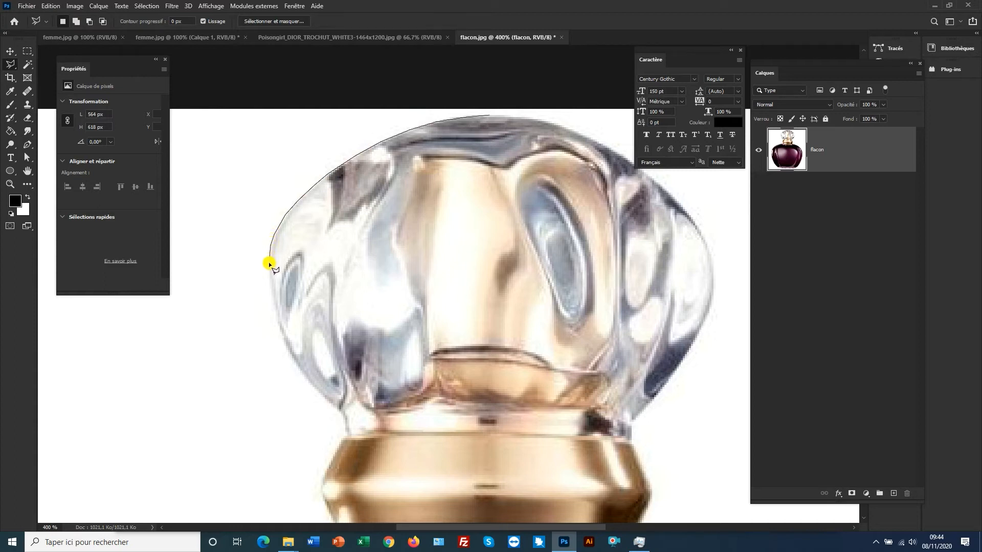
left_click(185, 197)
left_click(232, 78)
left_click(489, 115)
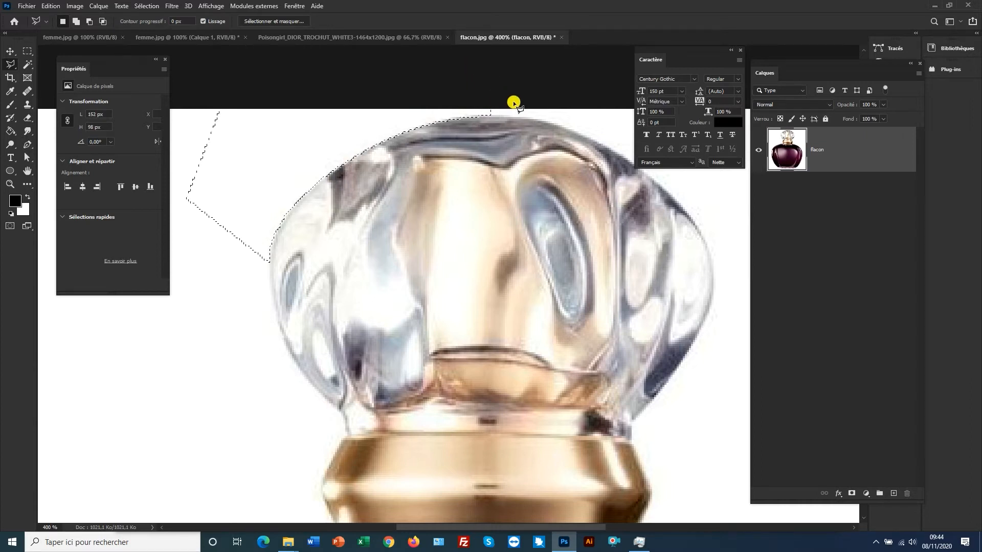
key("Delete")
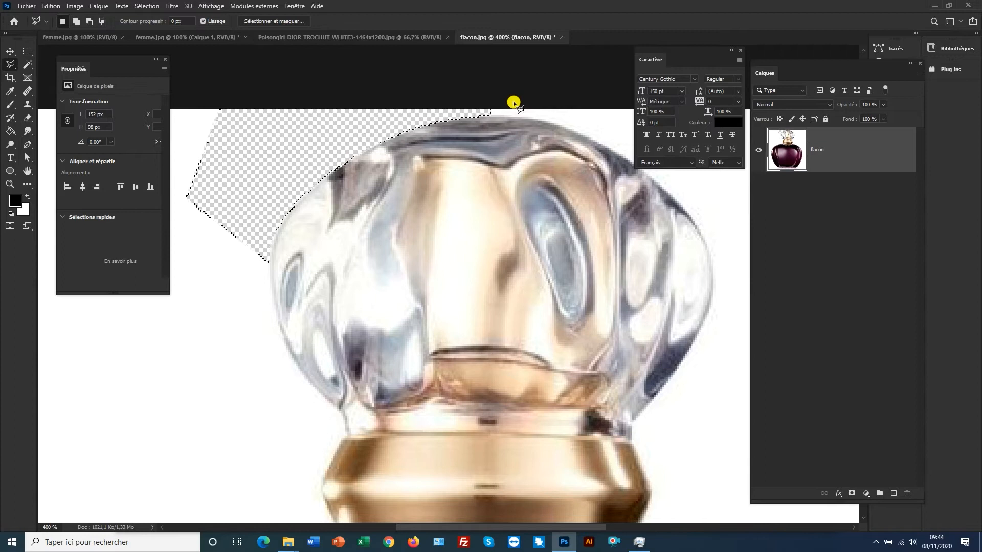
key("ctrl+d")
- Outline the white background along the stopper's lower left side down to the gold collar, delete it and deselect
left_click(269, 262)
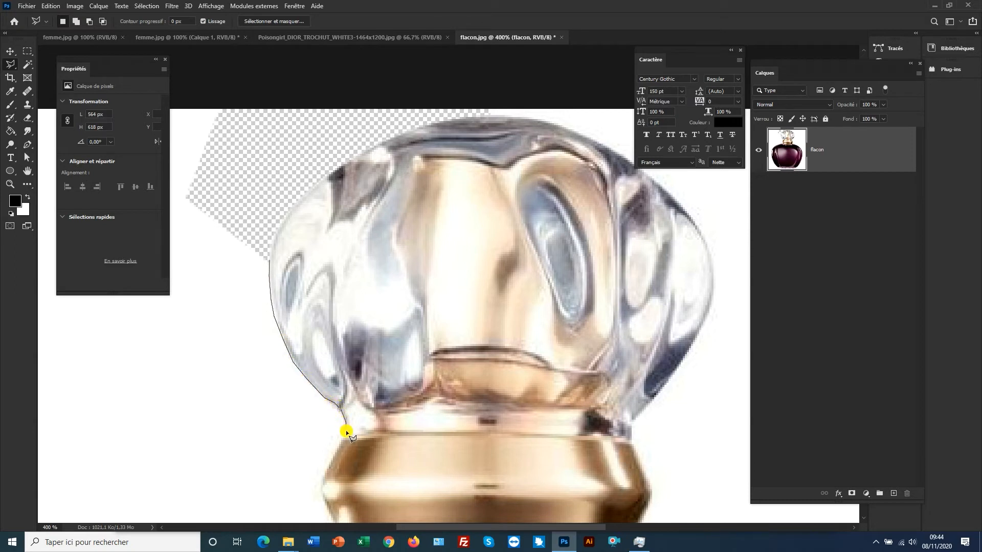
left_click(327, 465)
left_click(252, 452)
left_click(217, 383)
left_click(208, 269)
left_click(270, 260)
key("Delete")
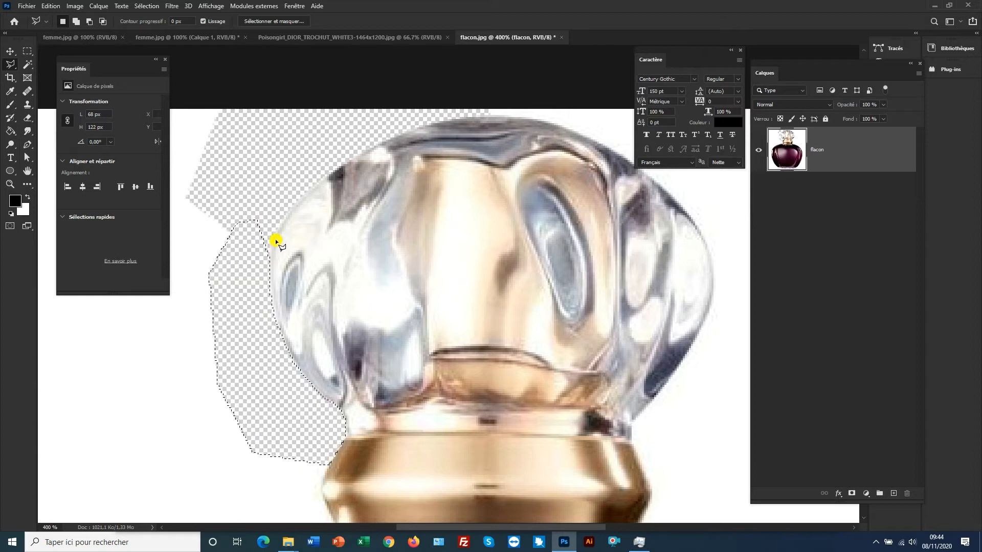
key("ctrl+d")
- Select and delete the white background beside the gold collar's left side and above the bottle's left shoulder
mouse_move(346, 368)
left_mouse_down()
mouse_move(377, 149)
mouse_move(364, 199)
left_mouse_up()
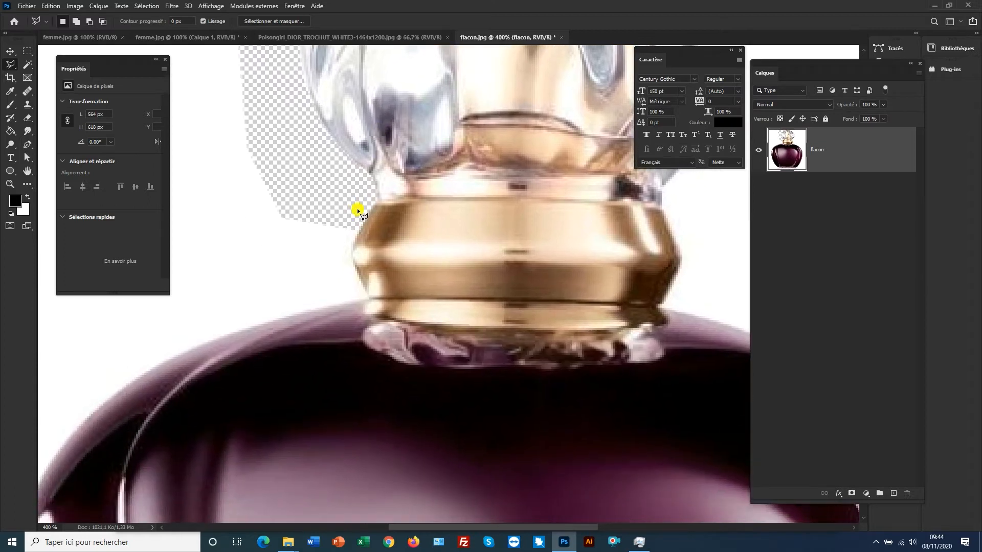
left_click(350, 250)
left_click(366, 298)
left_click(330, 304)
left_click(220, 336)
left_click(184, 350)
left_click(144, 370)
left_click(129, 359)
left_click(85, 212)
left_click(220, 140)
double_click(271, 143)
key("Delete")
- Select and delete the white background along the upper left curve of the bottle body
left_click_drag(261, 284, 445, 45)
left_click(329, 133)
left_click(266, 184)
left_click(246, 207)
left_click(230, 231)
left_click(193, 346)
left_click(125, 338)
left_click(245, 80)
double_click(333, 106)
key("Delete")
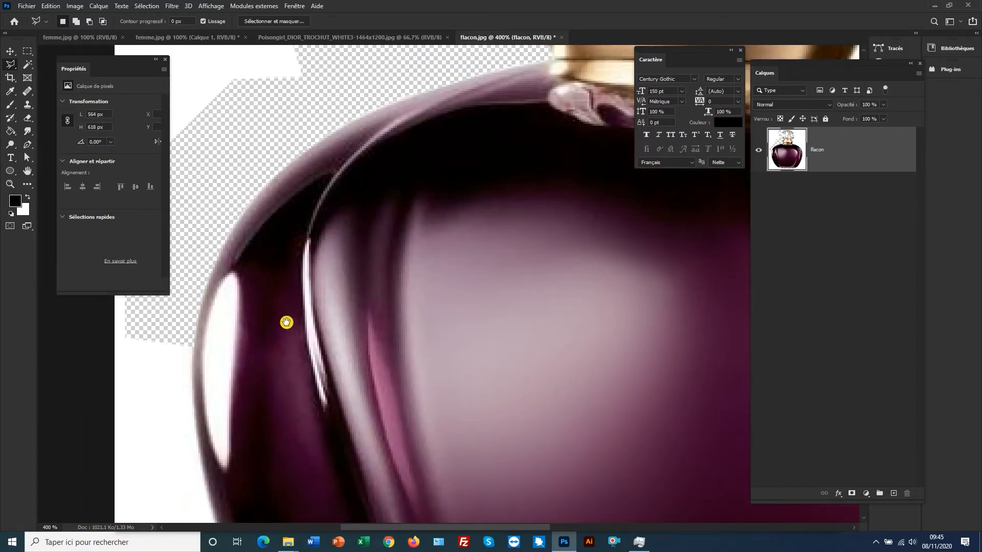
- Select and delete the white background along the left flank of the bottle body
left_click_drag(289, 313, 418, 103)
left_click(322, 134)
left_click(323, 207)
left_click(351, 345)
left_click(416, 486)
left_click(248, 486)
left_click(221, 392)
left_click(225, 103)
double_click(309, 105)
key("Delete")
- Select and delete the white background around the bottle's lower left curve and the start of its base
left_click_drag(415, 470, 357, 251)
left_click(391, 317)
left_click(458, 381)
left_click(519, 407)
left_click(610, 416)
left_click(588, 476)
left_click(227, 489)
left_click(183, 468)
left_click(174, 386)
left_click(175, 250)
key("Delete")
- Select and delete the white background and faint shadow beneath the bottle's base
left_click_drag(553, 412, 203, 351)
left_click(204, 354)
left_click(641, 338)
left_click(696, 384)
left_click(695, 432)
double_click(156, 389)
key("Delete")
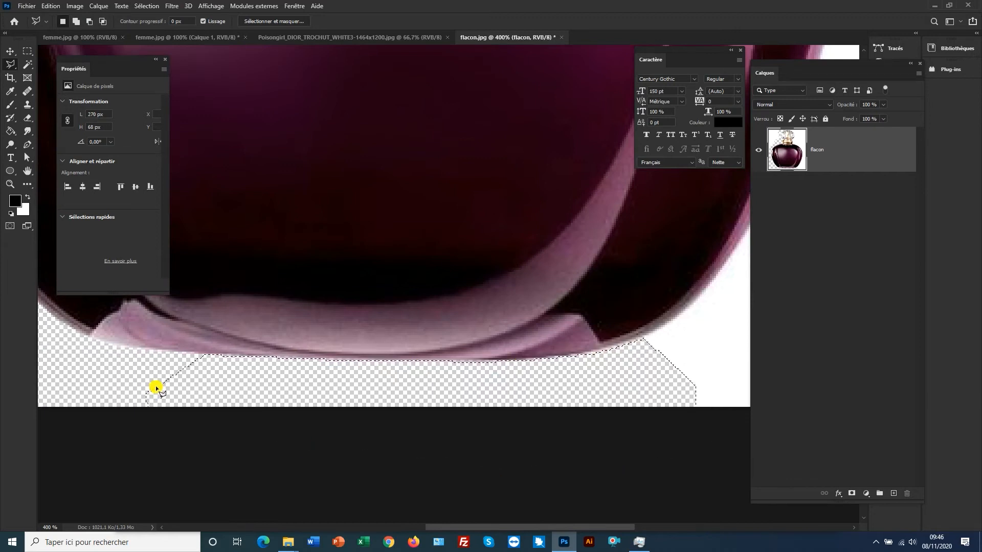
- Select and delete the white background around the bottle's lower right curve
left_click_drag(640, 338, 386, 377)
left_click(385, 376)
left_click(430, 351)
left_click(508, 221)
left_click(557, 124)
left_click(719, 147)
left_click(717, 464)
left_click(443, 484)
double_click(377, 427)
key("Delete")
- Select and delete the white background along the right flank of the bottle body, then deselect
left_click_drag(541, 169, 534, 192)
left_click(452, 313)
left_click(461, 152)
left_click(576, 152)
left_click(591, 415)
double_click(486, 433)
key("Delete")
key("ctrl+d")
- Outline the white background above the bottle's right shoulder and beside the gold collar, delete it and deselect
left_click_drag(458, 154, 480, 394)
left_click(434, 279)
left_click_drag(435, 279, 647, 455)
left_click(621, 424)
left_click(586, 391)
left_click(558, 370)
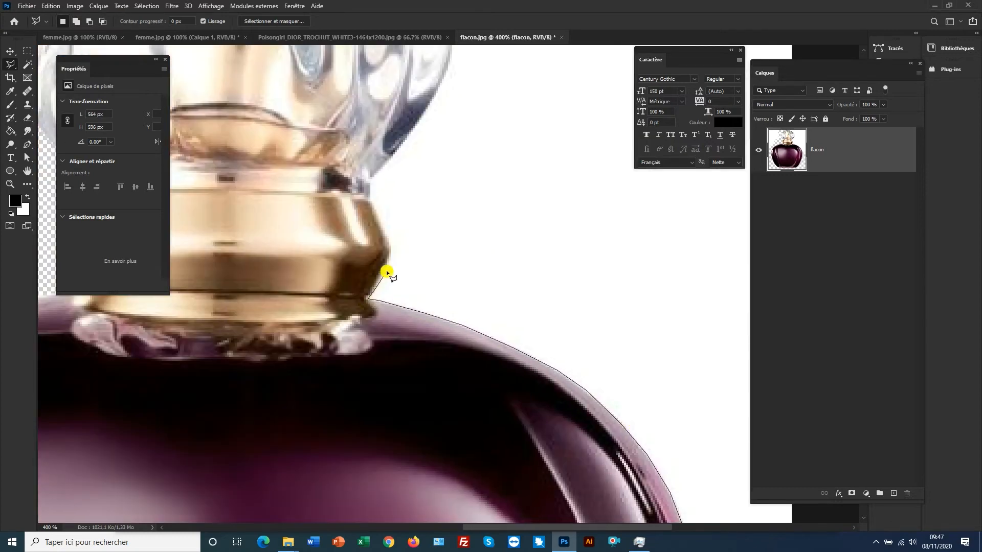
left_click(381, 219)
left_click(369, 181)
left_click(634, 193)
left_click_drag(705, 378, 629, 238)
left_click(512, 434)
key("Delete")
key("ctrl+d")
- Outline the white background around the right side and top of the glass stopper, delete it and deselect
left_click_drag(388, 103, 593, 406)
left_click(435, 409)
left_click(517, 285)
left_click(518, 255)
left_click(510, 225)
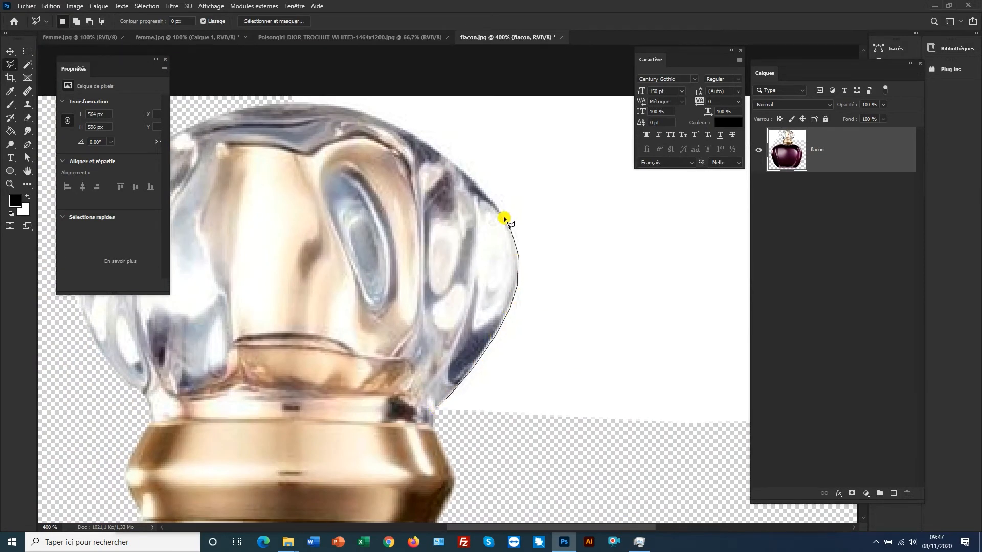
left_click(289, 92)
left_click(571, 84)
left_click_drag(588, 177, 436, 163)
left_click(567, 81)
left_click(622, 330)
double_click(339, 423)
key("Delete")
key("ctrl+d")
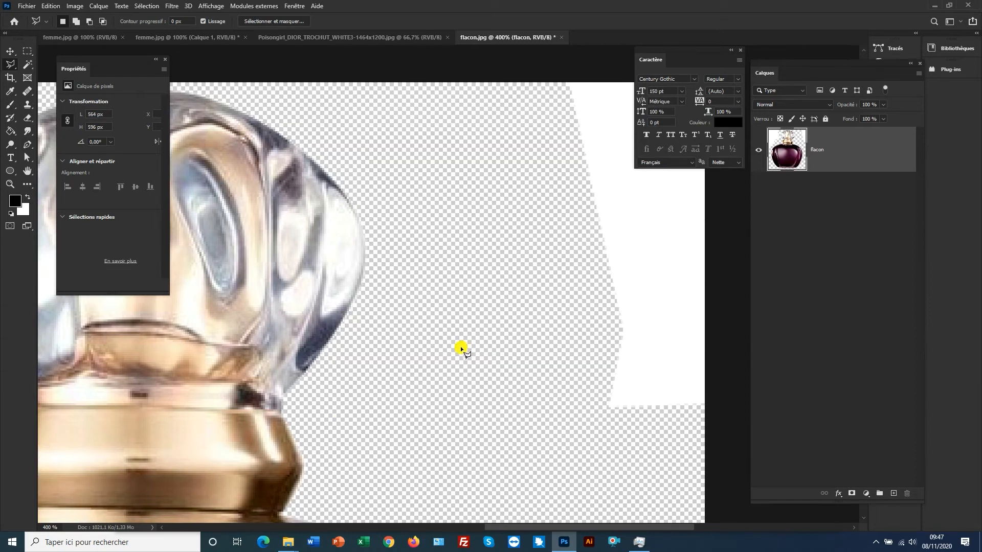
- Delete the leftover white patches in the image's two upper corners with the Magic Wand and deselect
left_click(440, 356, "ctrl+alt")
left_click(441, 356, "ctrl+alt")
left_click(442, 357, "ctrl+alt")
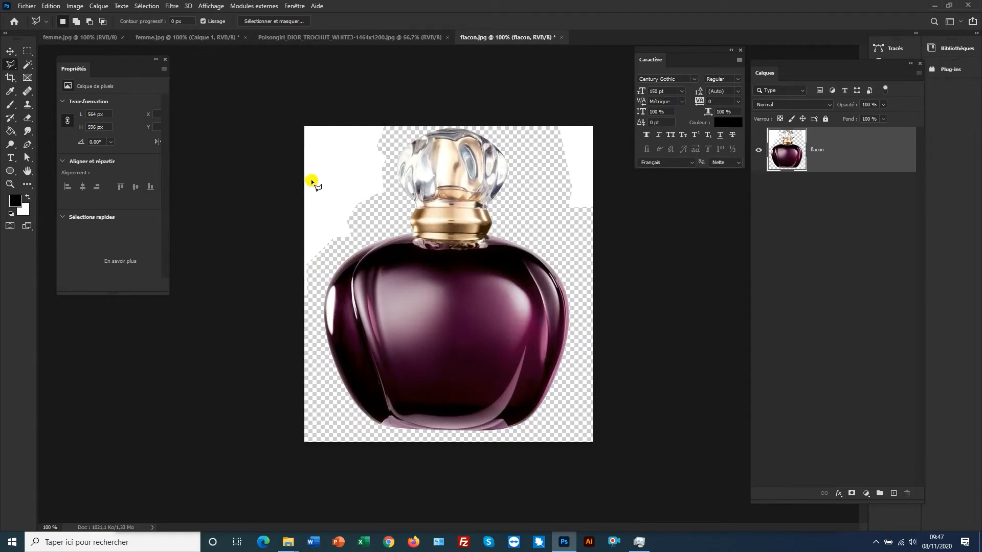
left_click(24, 63)
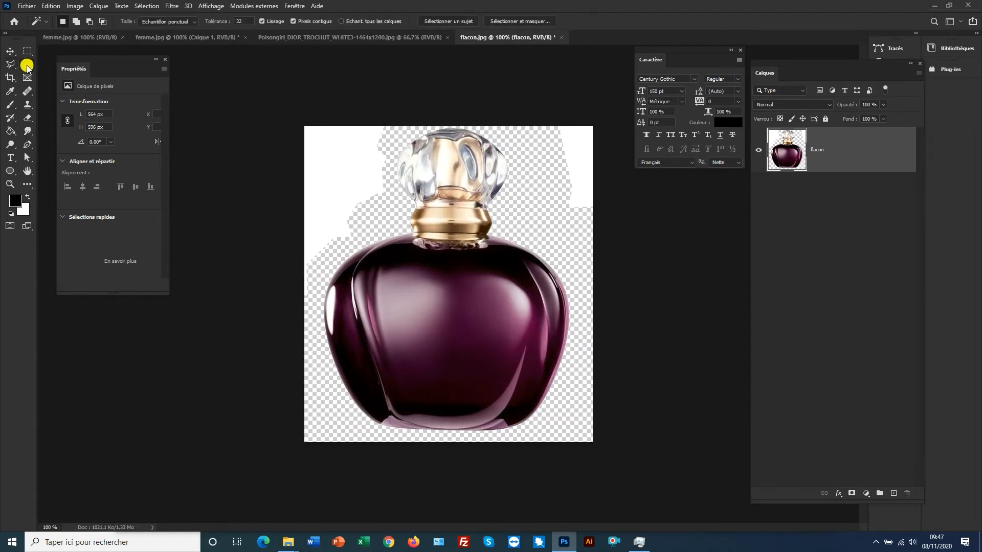
left_click(346, 175)
key("Delete")
left_click(583, 152)
key("Delete")
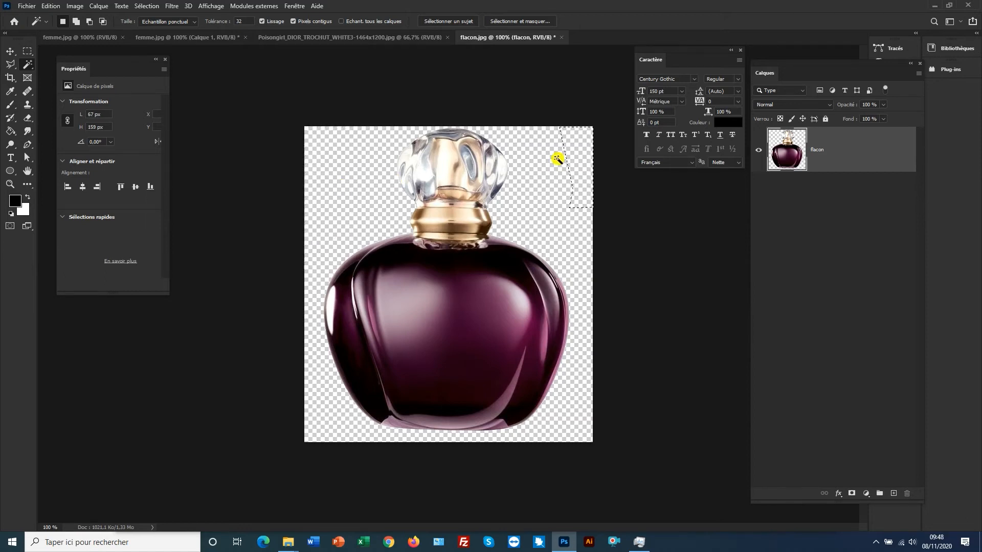
key("ctrl+d")
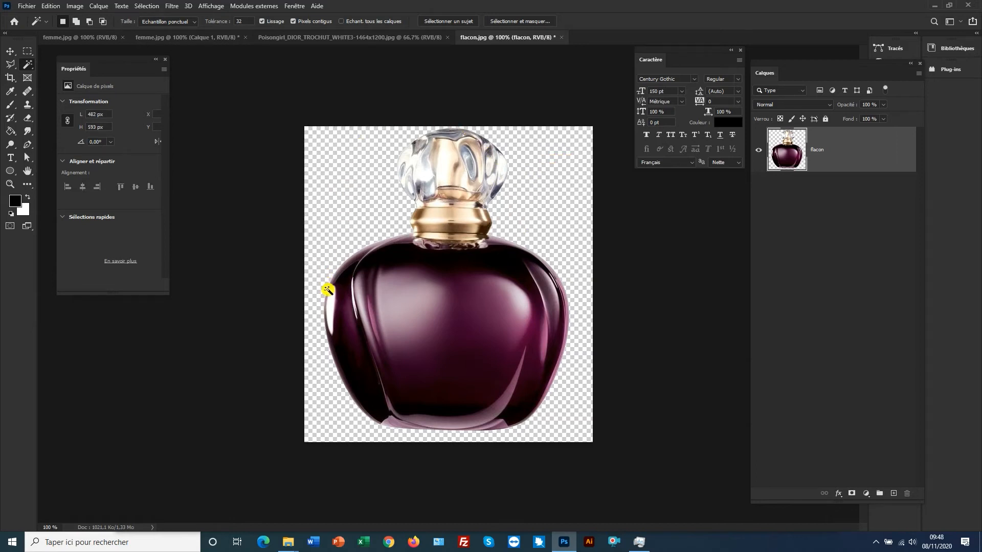
- Move the cut-out bottle with the Move tool into the femme.jpg poster document that contains the Dior lettering
left_click(10, 51)
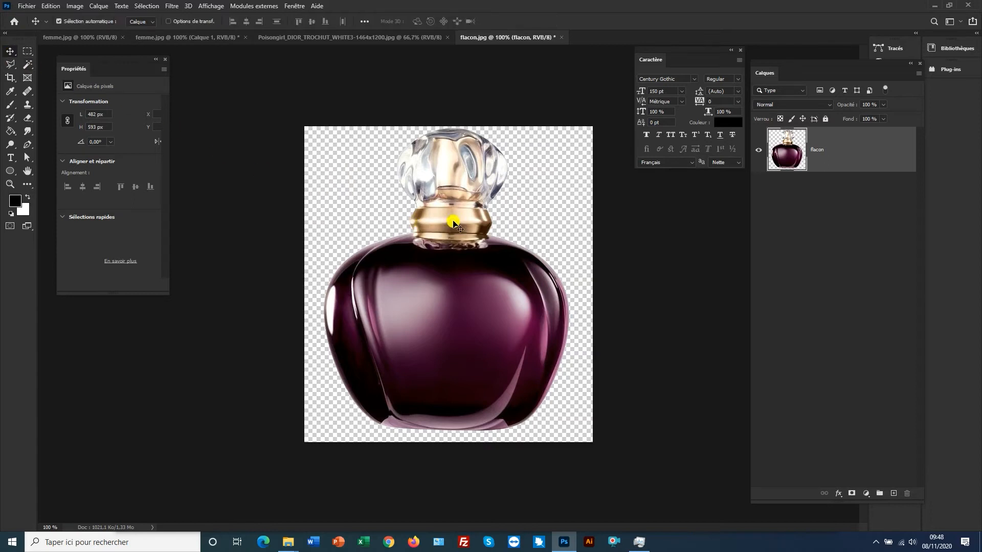
left_click_drag(458, 225, 219, 51)
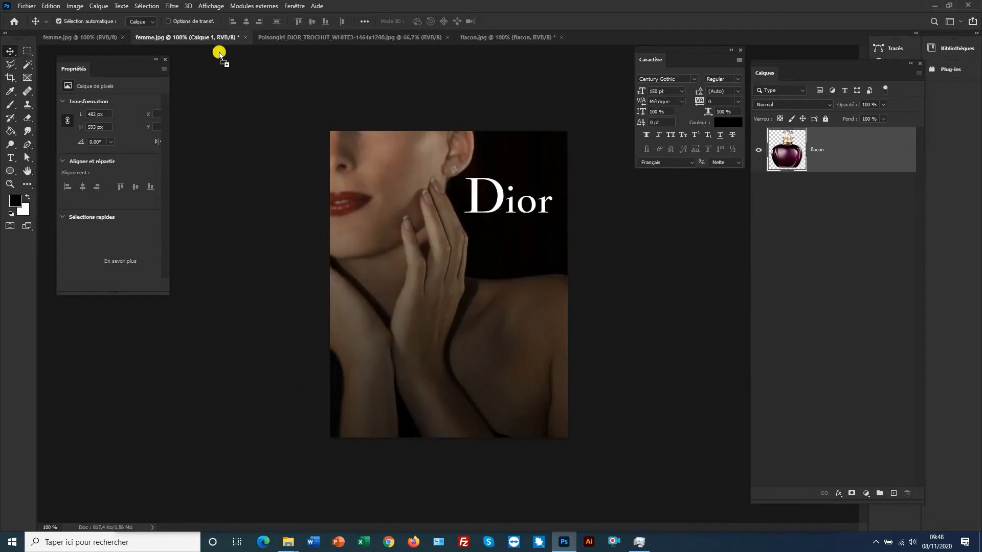
left_click_drag(436, 237, 440, 244)
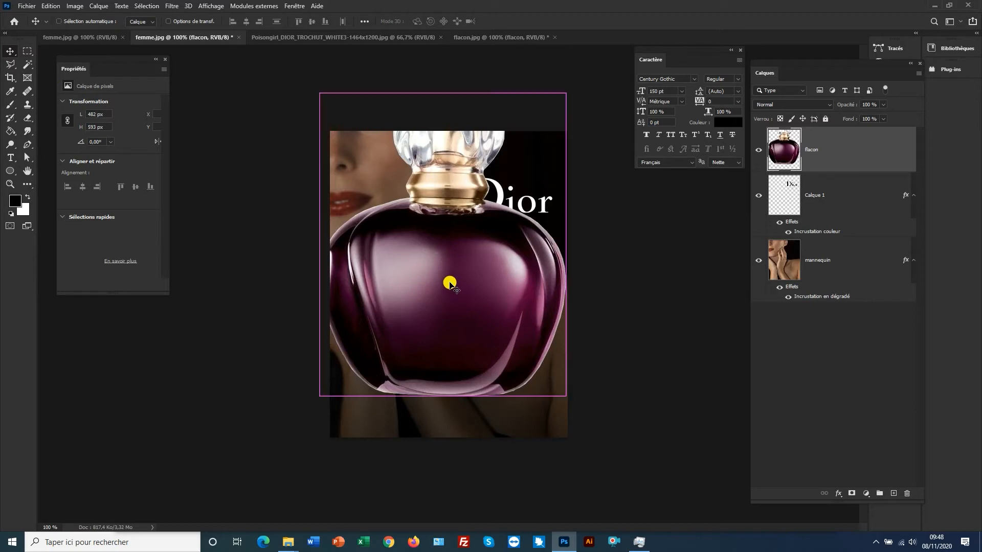
- Scale the perfume bottle proportionally to about 63 % and place it below the Dior lettering near the poster's bottom edge
key("ctrl+t")
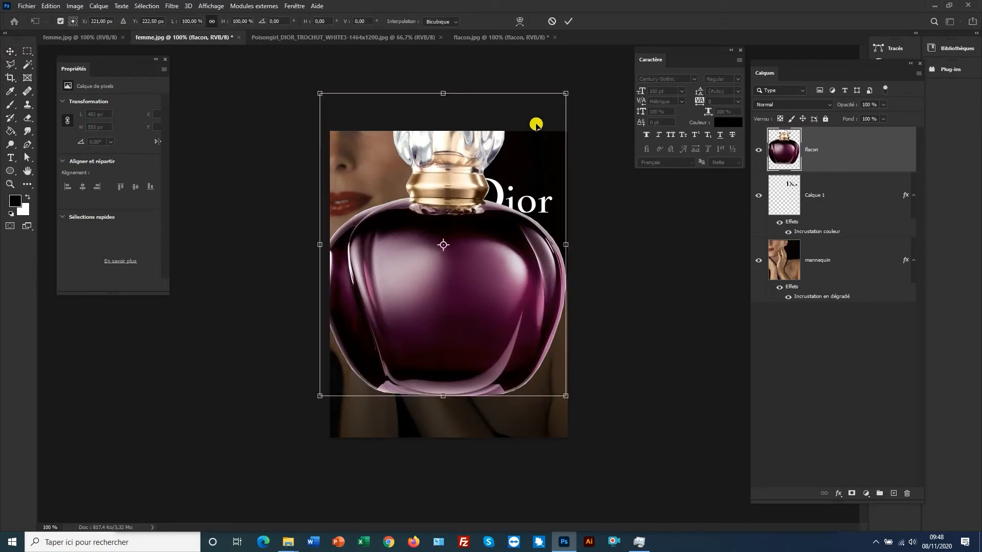
left_click_drag(567, 91, 478, 199)
left_click_drag(439, 289, 501, 332)
left_click_drag(541, 226, 539, 234)
left_click_drag(493, 272, 490, 265)
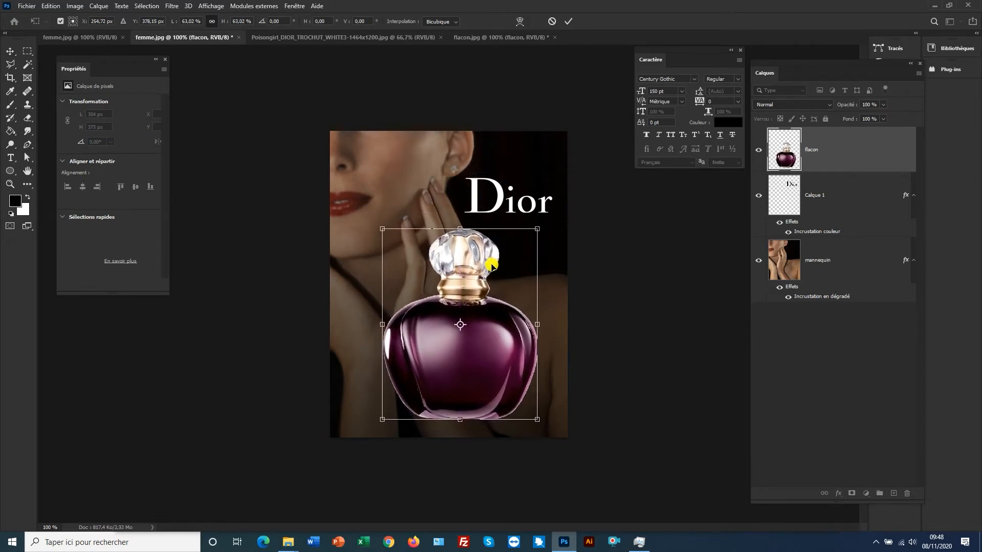
key("Return")
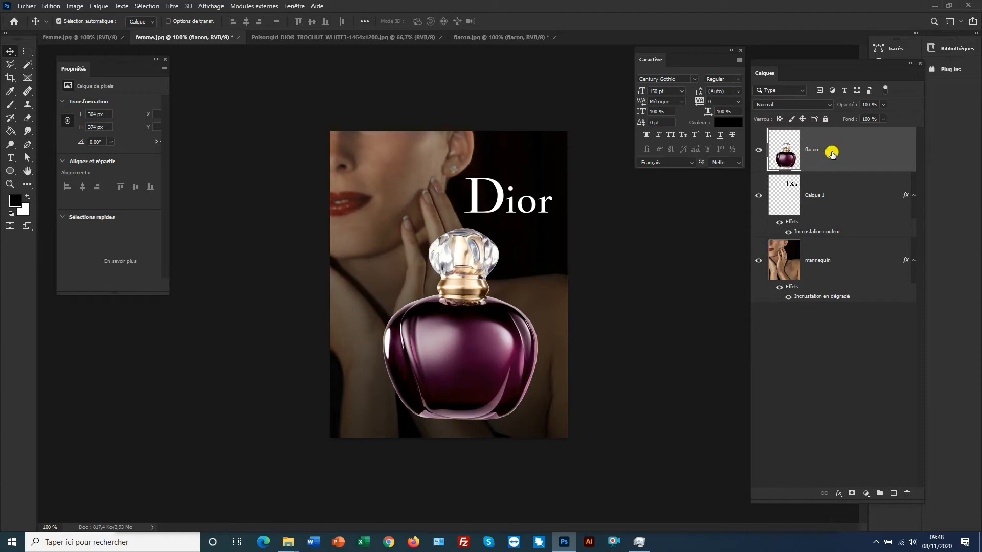
- Adjust the flacon layer's Levels with the input black point at 24 and the white point at 245
left_click(75, 6)
mouse_move(90, 34)
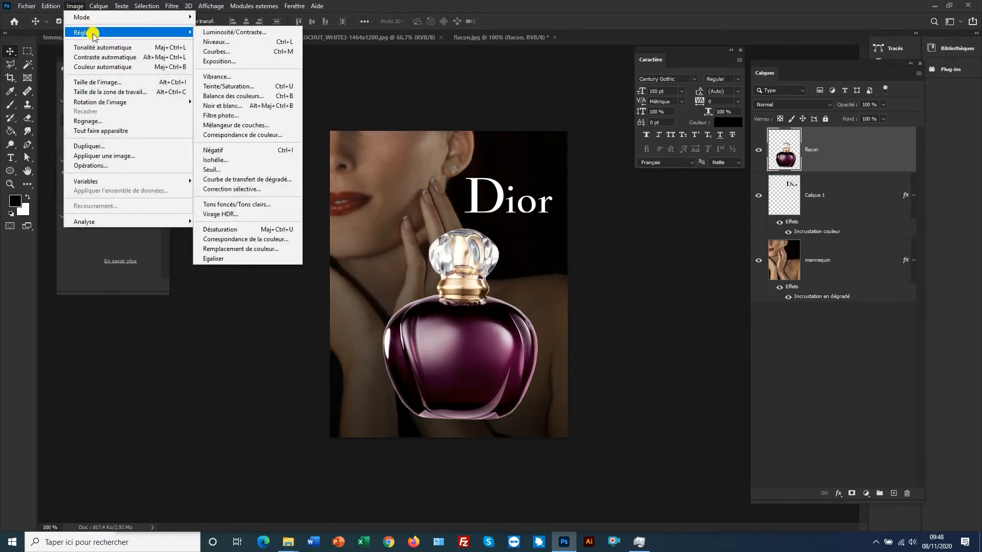
left_click(227, 41)
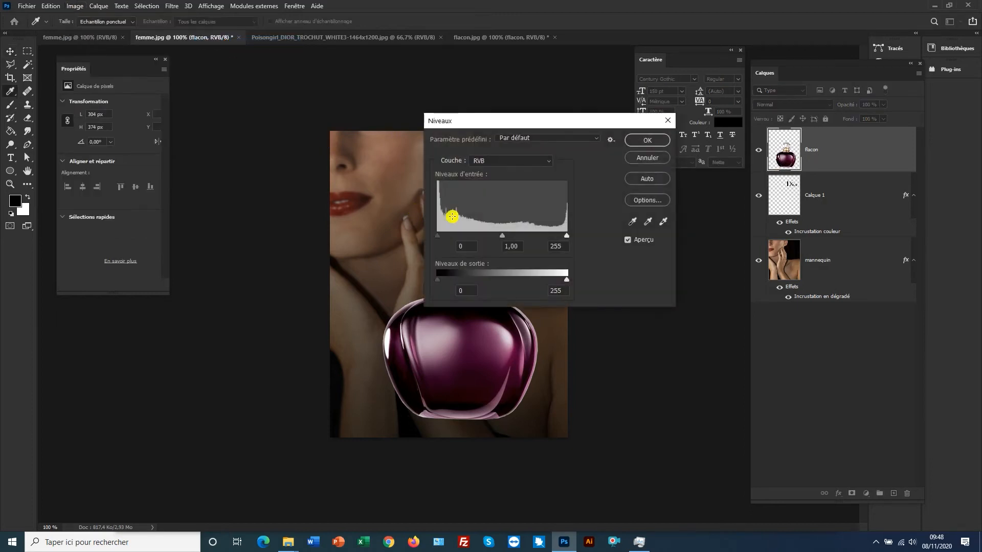
left_click_drag(500, 122, 519, 98)
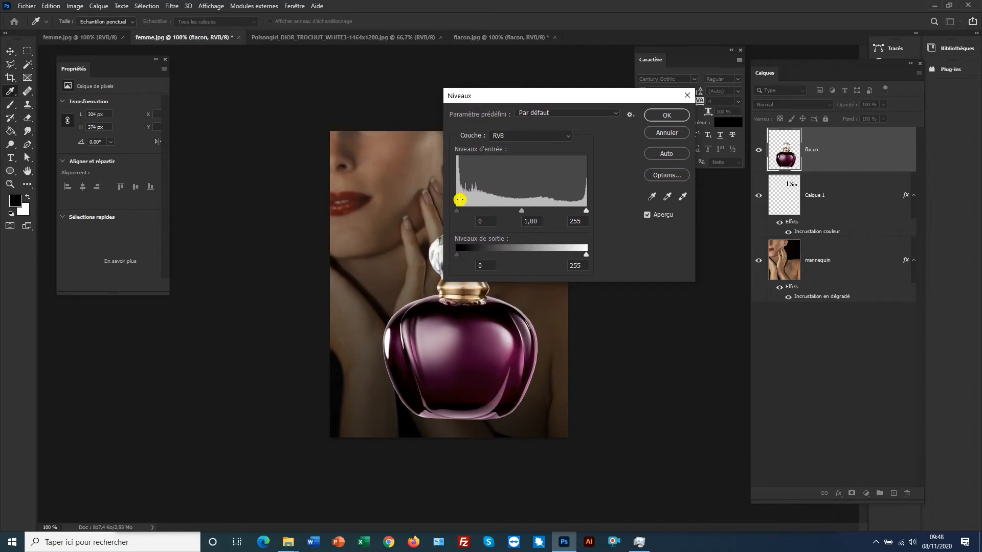
left_click_drag(457, 213, 460, 213)
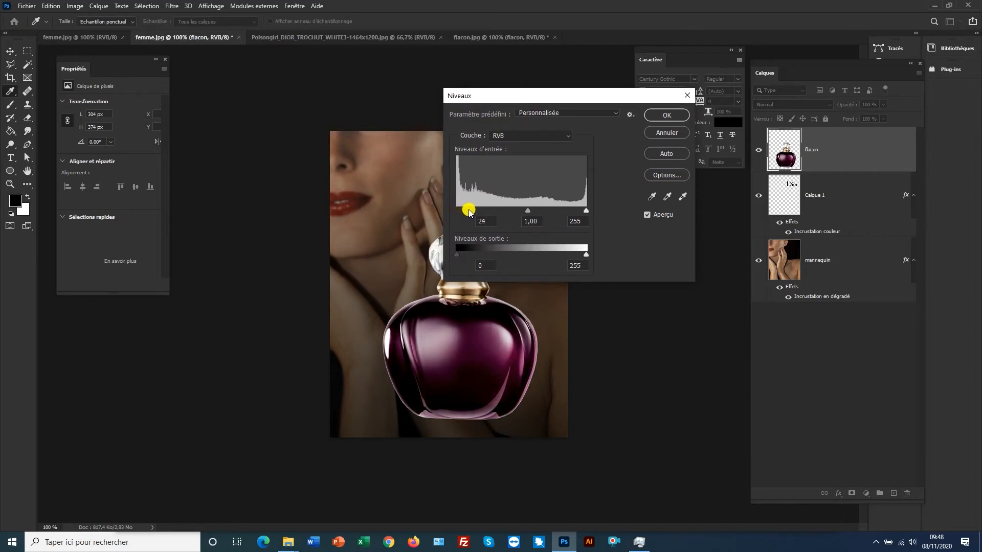
left_click_drag(508, 97, 567, 102)
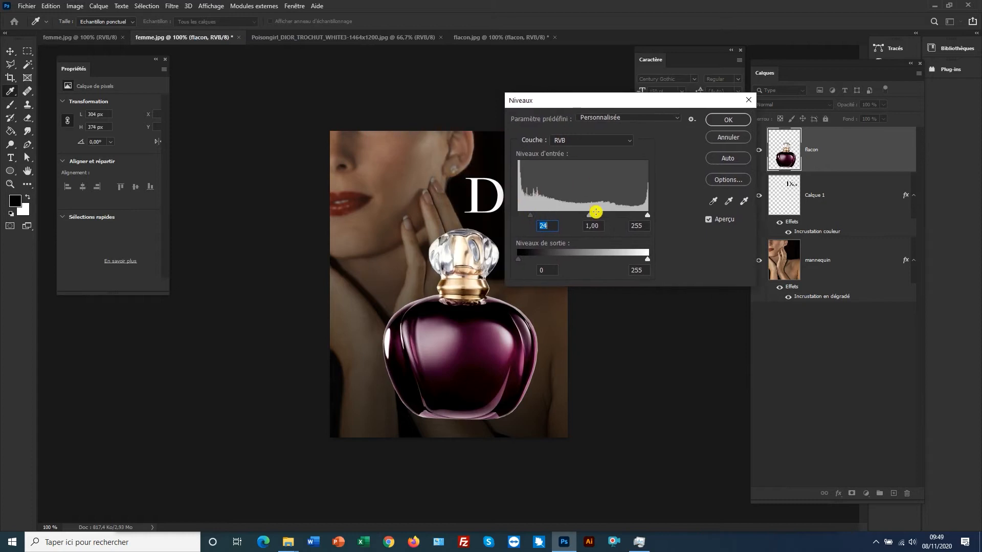
left_click(642, 217)
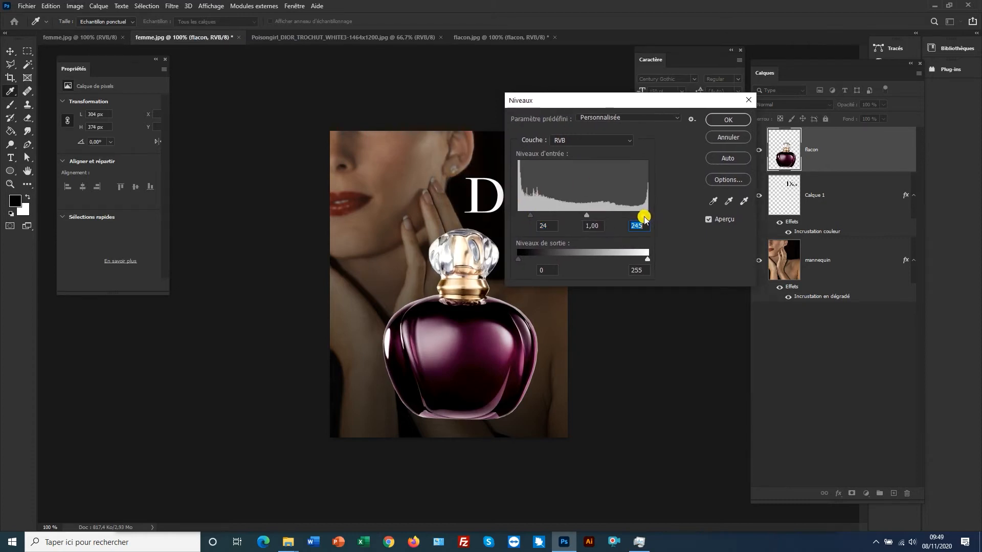
- Compare the bottle with and without the Levels preview and apply the adjustment
left_click(710, 220)
left_click(711, 220)
left_click(711, 220)
left_click(711, 220)
left_click(711, 220)
left_click(711, 219)
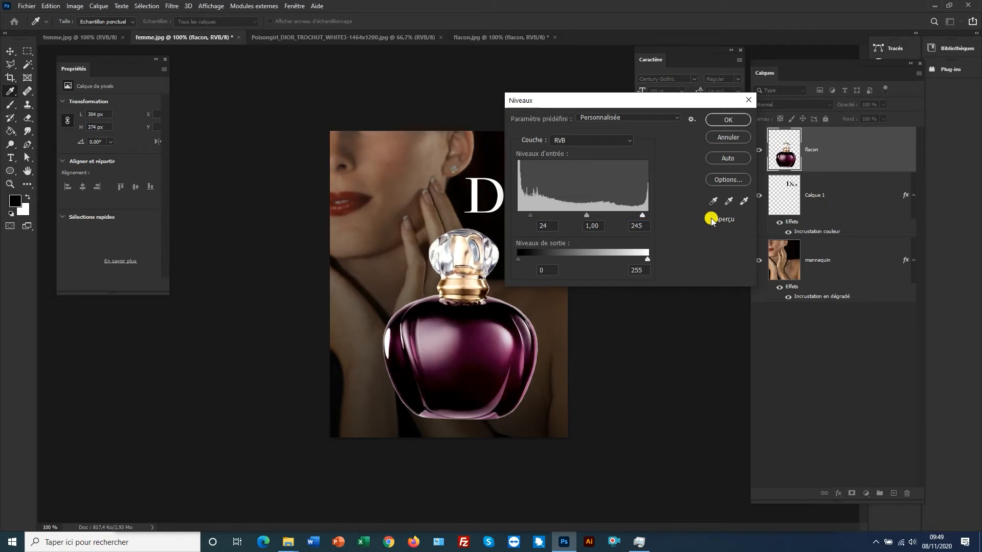
left_click(727, 120)
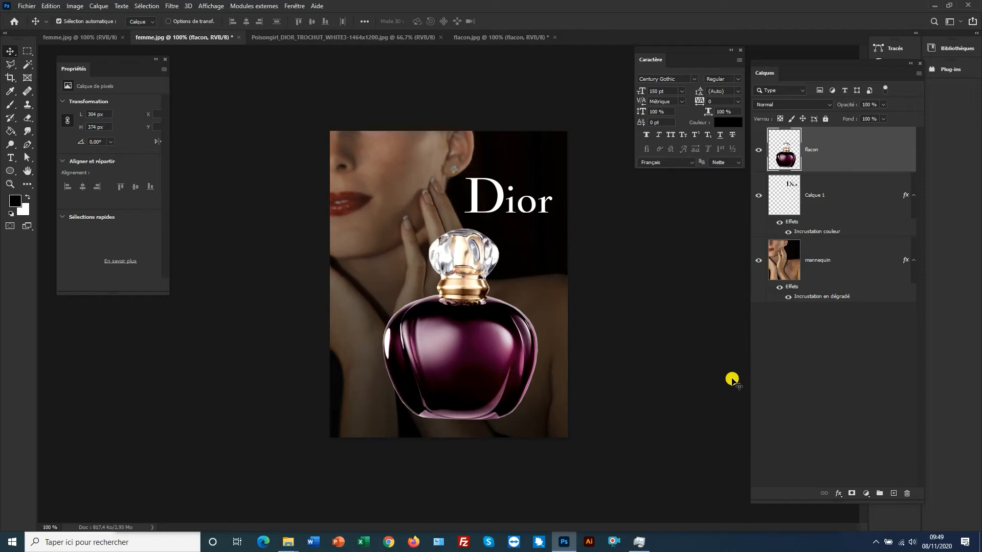
- Shorten the floating layer list and add a new layer named ombre above the flacon layer
left_click_drag(817, 500, 821, 338)
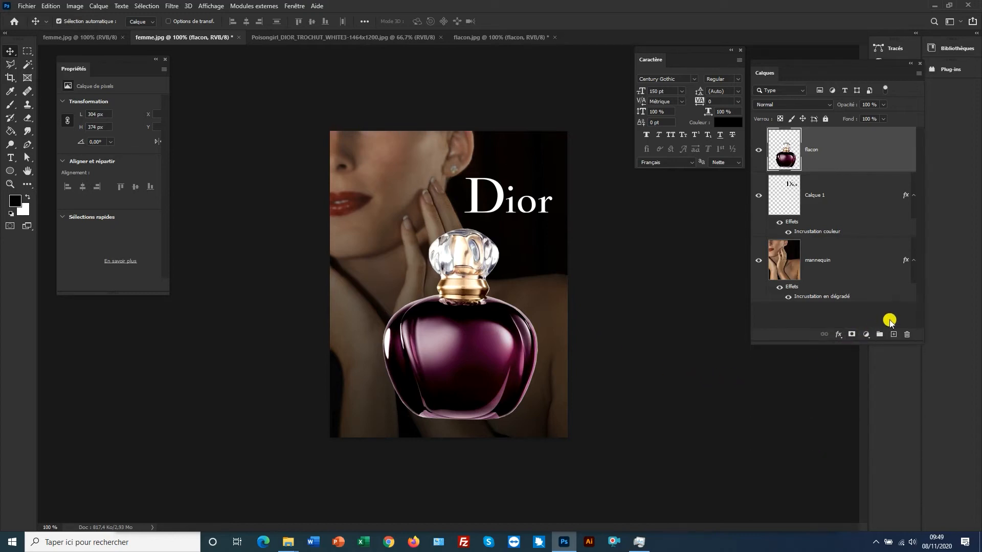
left_click(893, 334)
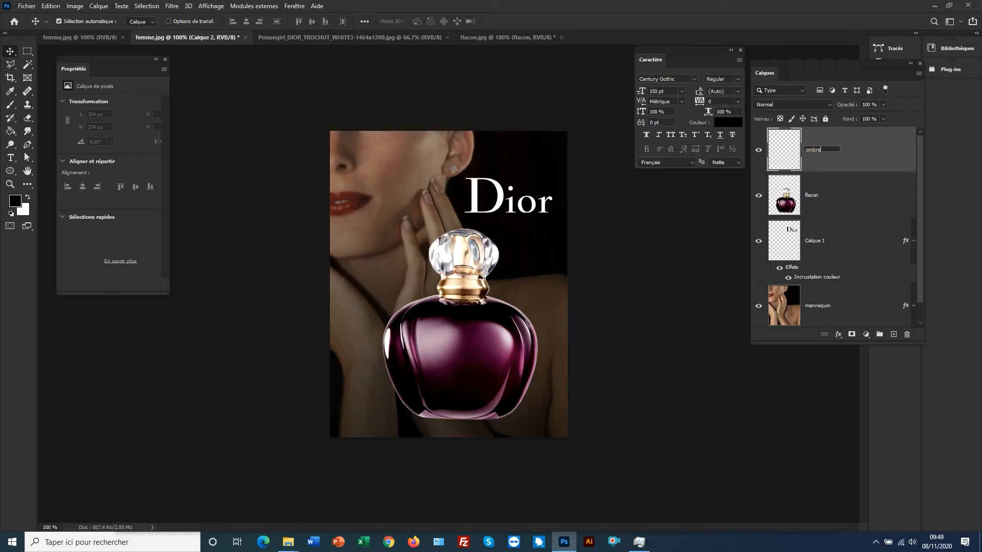
key("Return")
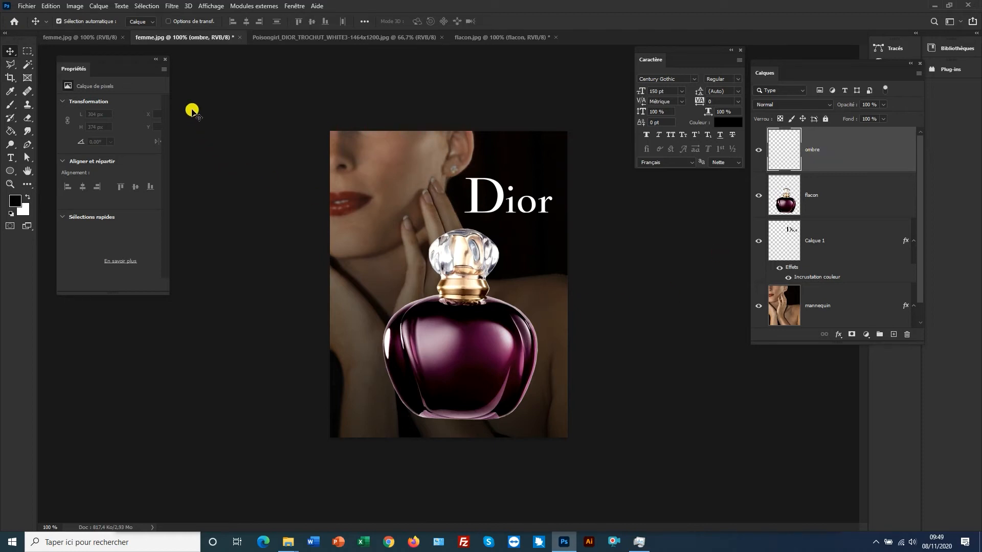
- Draw a flat elliptical selection about 372 by 93 px across the bottle's shoulders
left_click(26, 52)
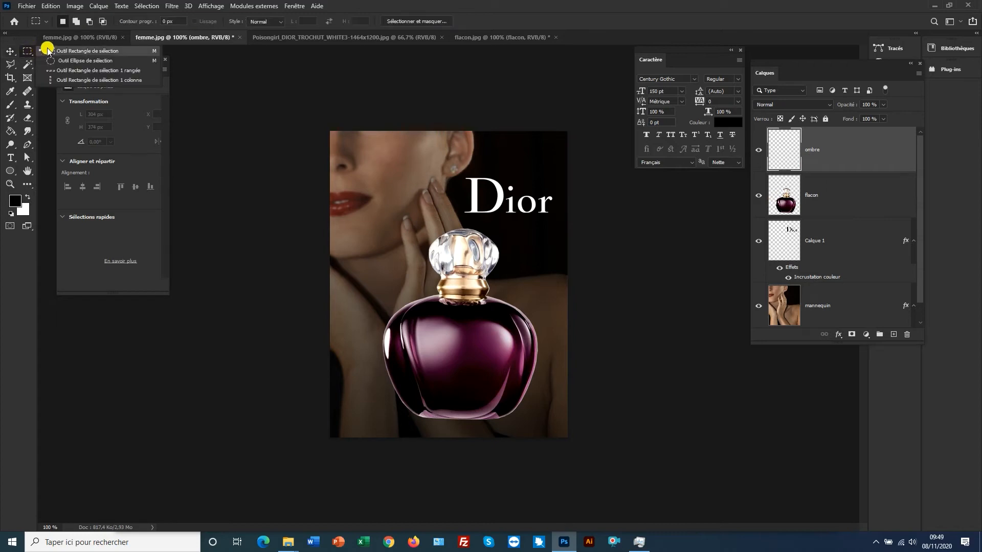
left_click(91, 60)
left_click_drag(361, 293, 552, 338)
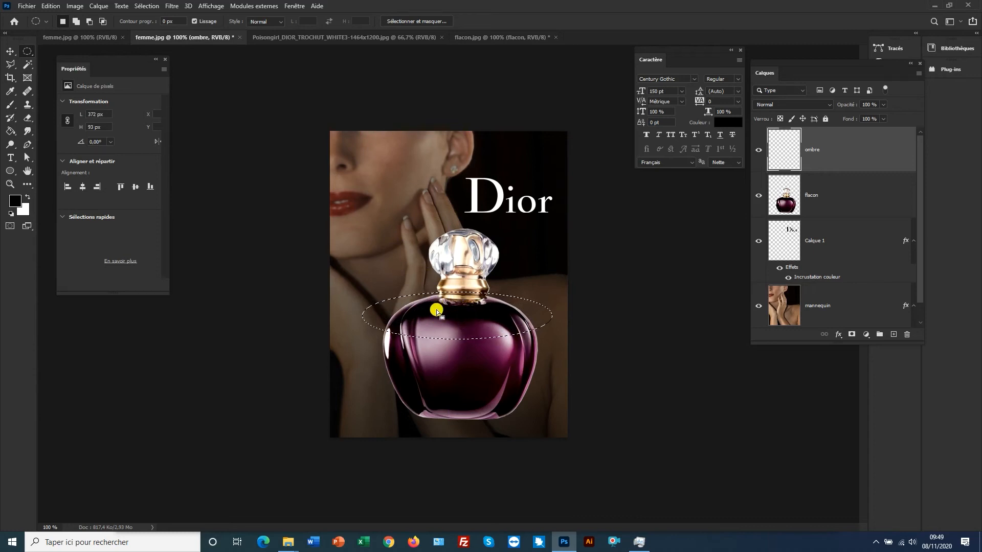
- Set the foreground color to black (000000), fill the elliptical selection with the Paint Bucket and deselect
left_click(15, 203)
left_click(511, 291)
left_click_drag(513, 292, 501, 294)
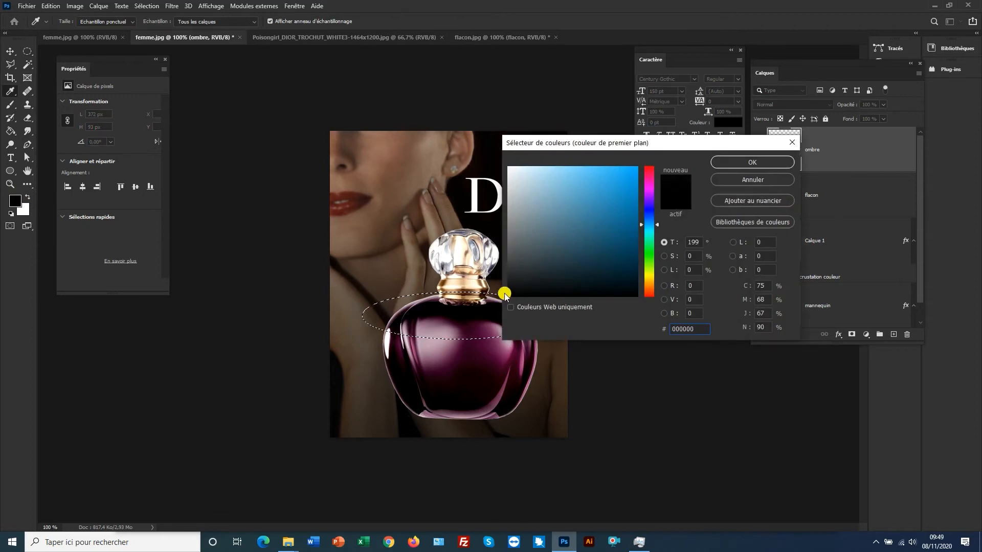
left_click(722, 162)
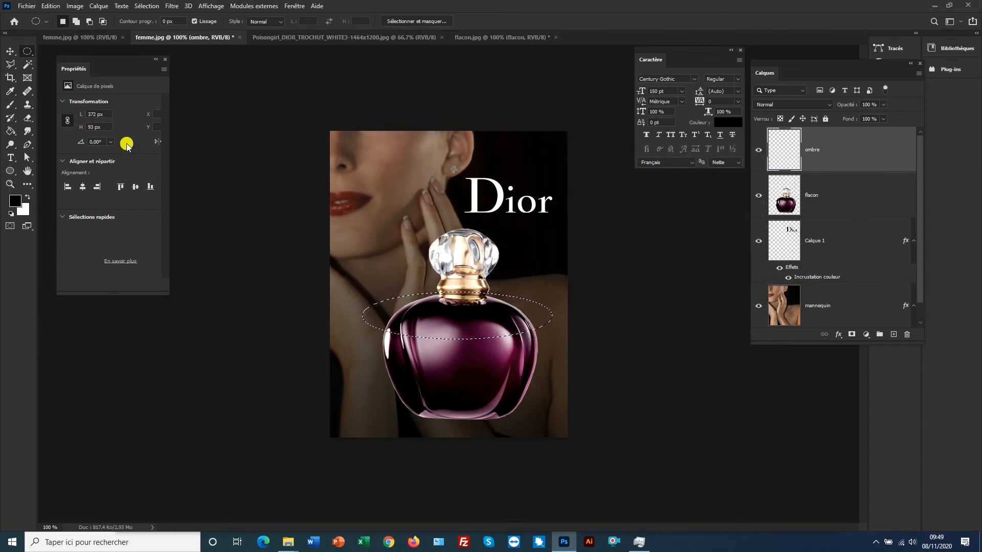
left_click(11, 132)
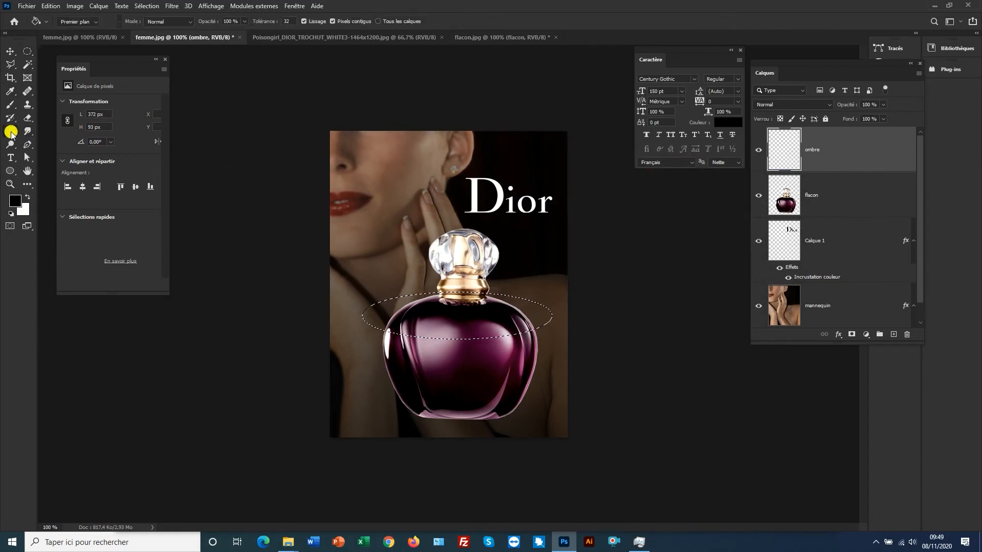
left_click(448, 317)
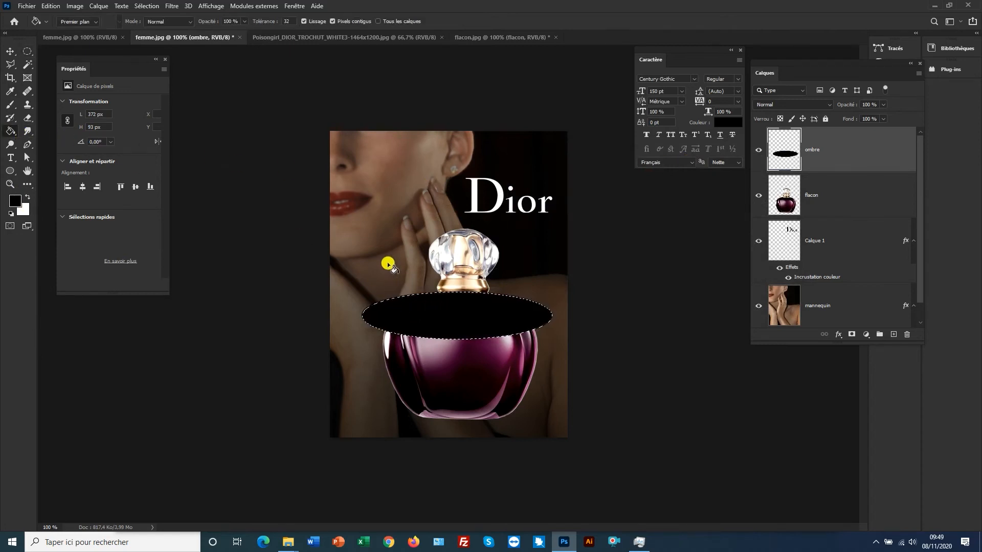
key("ctrl+d")
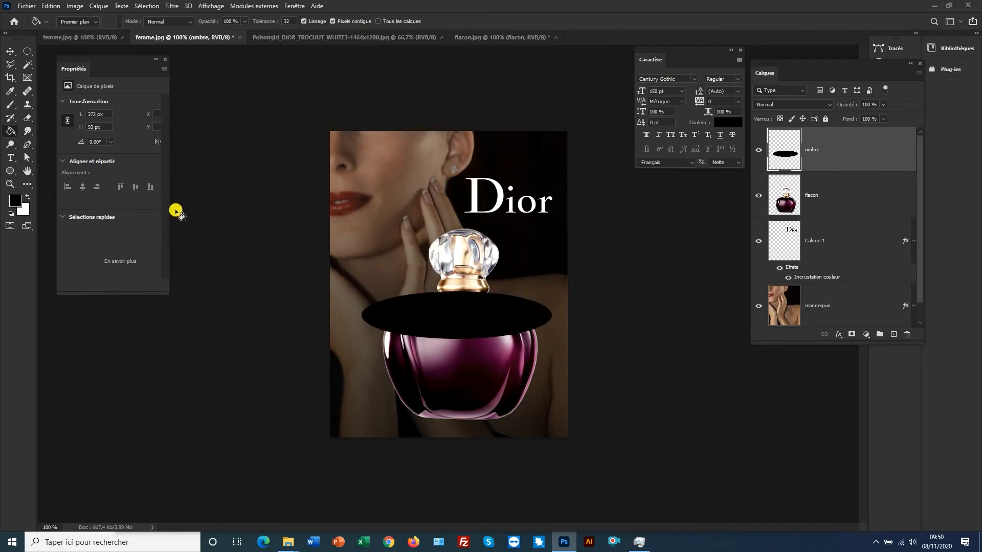
- Move the black ellipse down to the bottle's base and place the ombre layer beneath the flacon layer
left_click(12, 52)
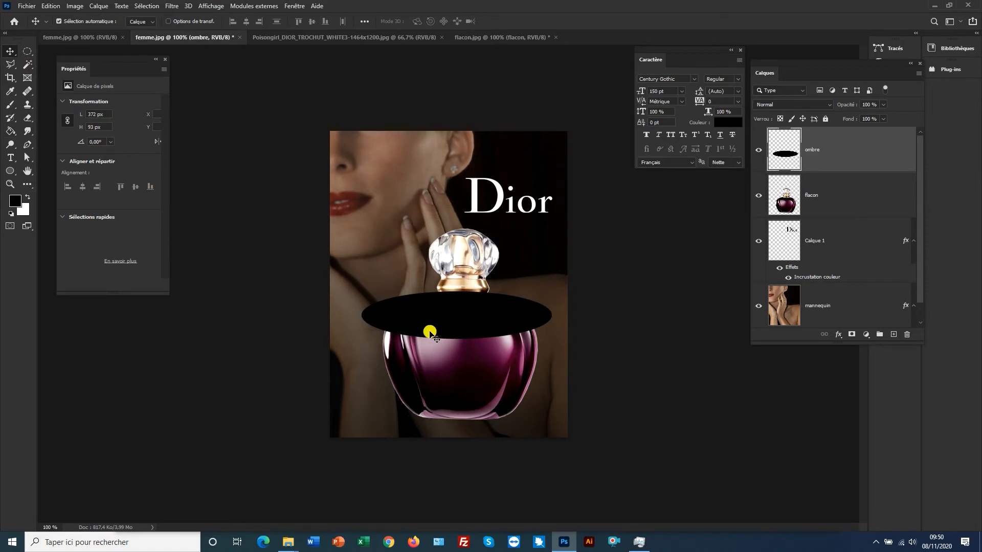
left_click_drag(471, 317, 472, 415)
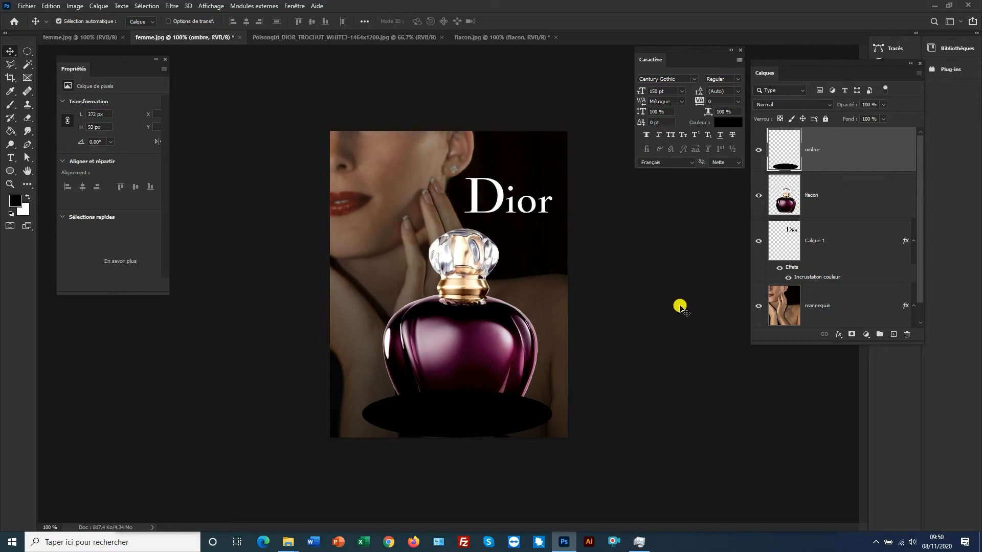
left_click_drag(851, 155, 852, 210)
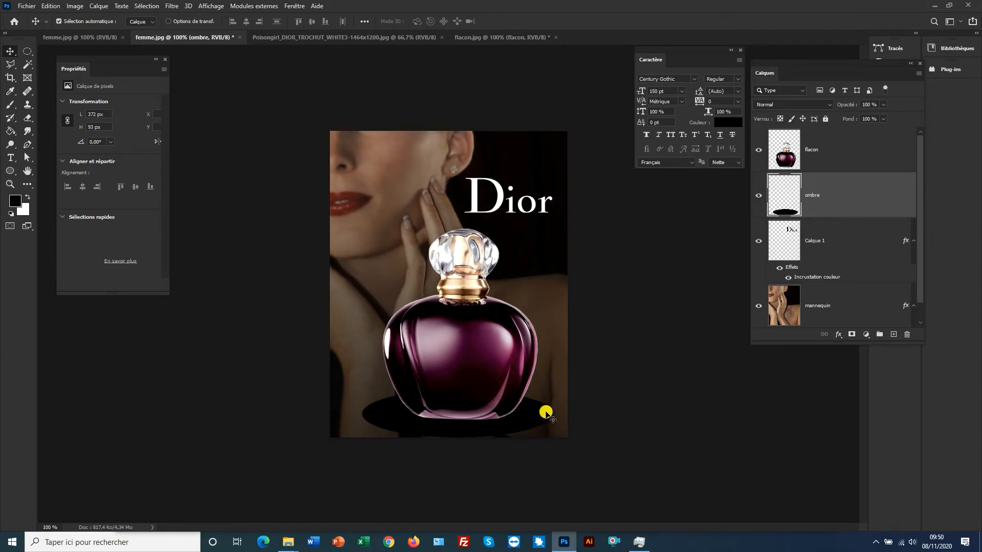
- Soften the ombre layer with a 10 px Gaussian Blur and set its opacity to 50 %
left_click(173, 7)
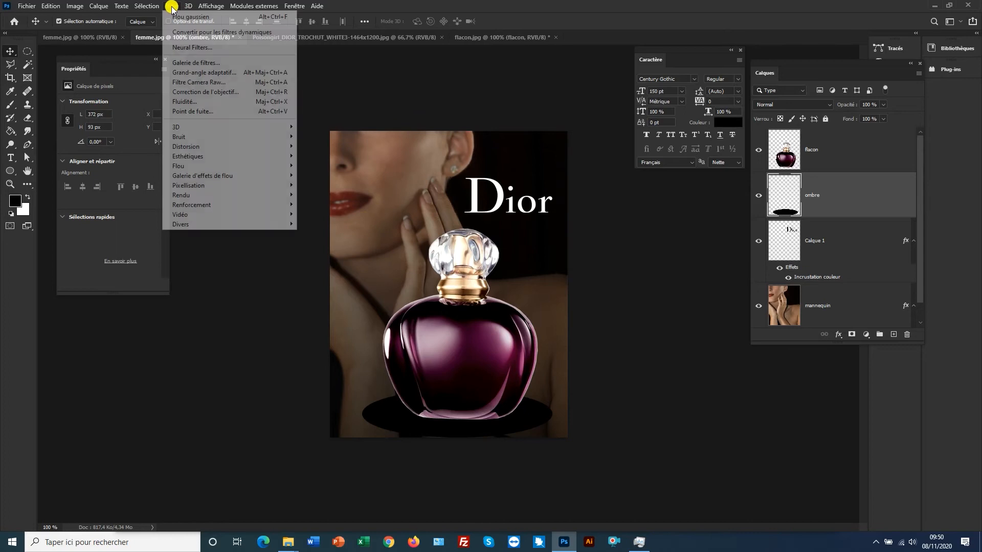
mouse_move(196, 167)
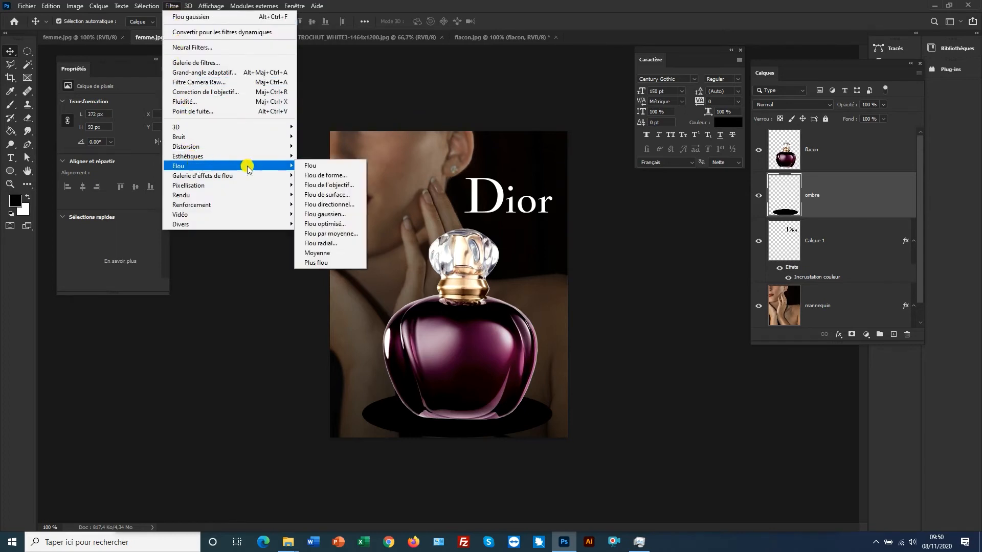
left_click(339, 217)
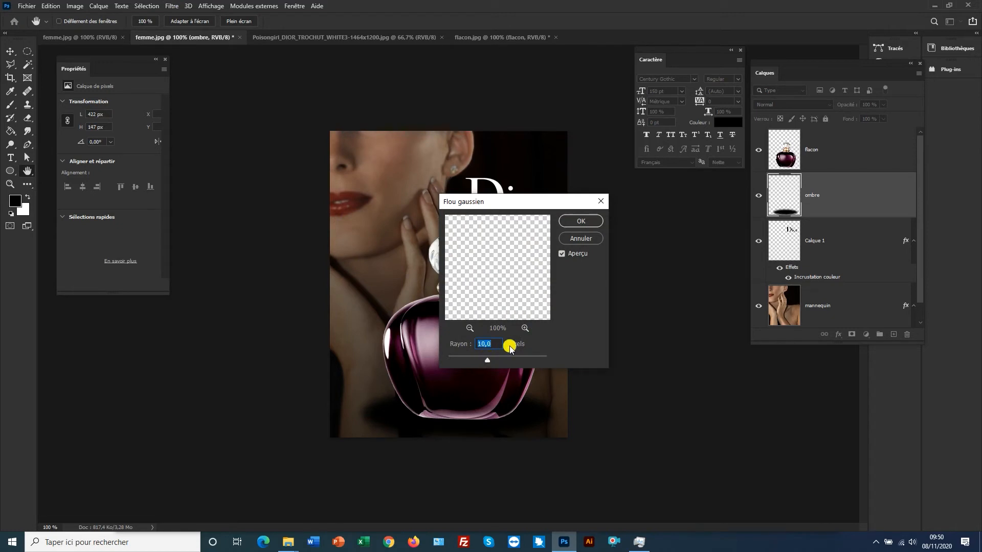
left_click(582, 221)
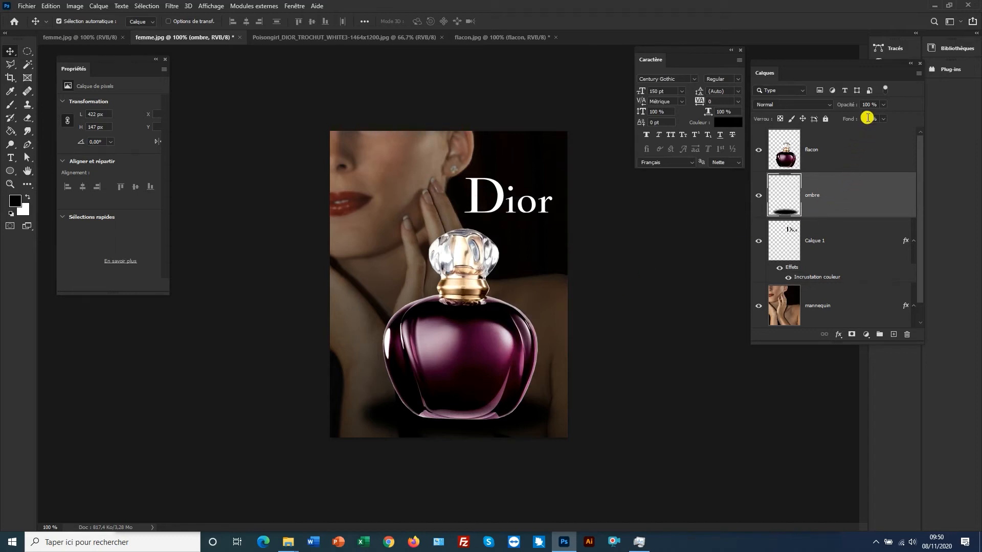
left_click_drag(881, 104, 883, 119)
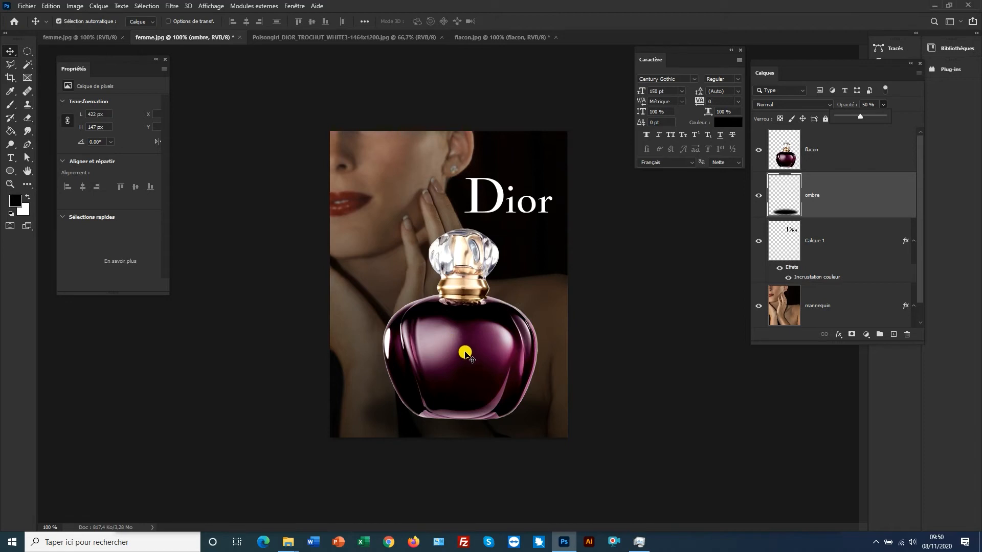
- Duplicate the Dior lettering layer as Calque 1 copie within the femme.jpg document
left_click(500, 194)
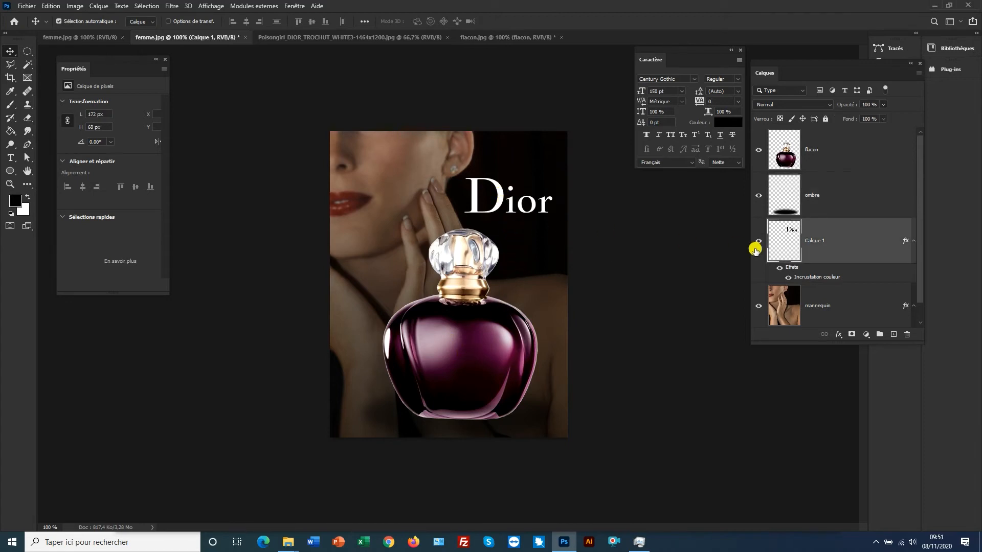
right_click(839, 241)
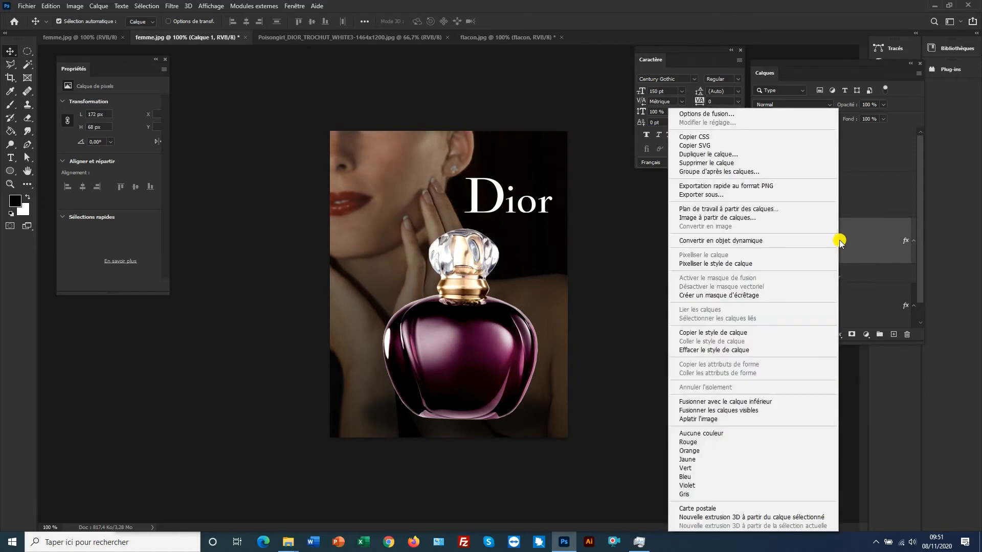
left_click(721, 154)
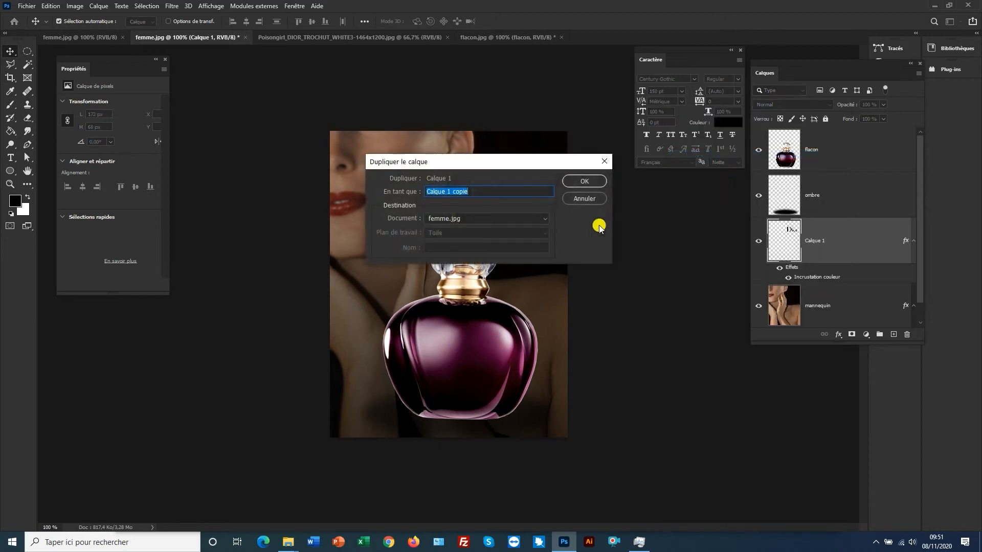
left_click(593, 182)
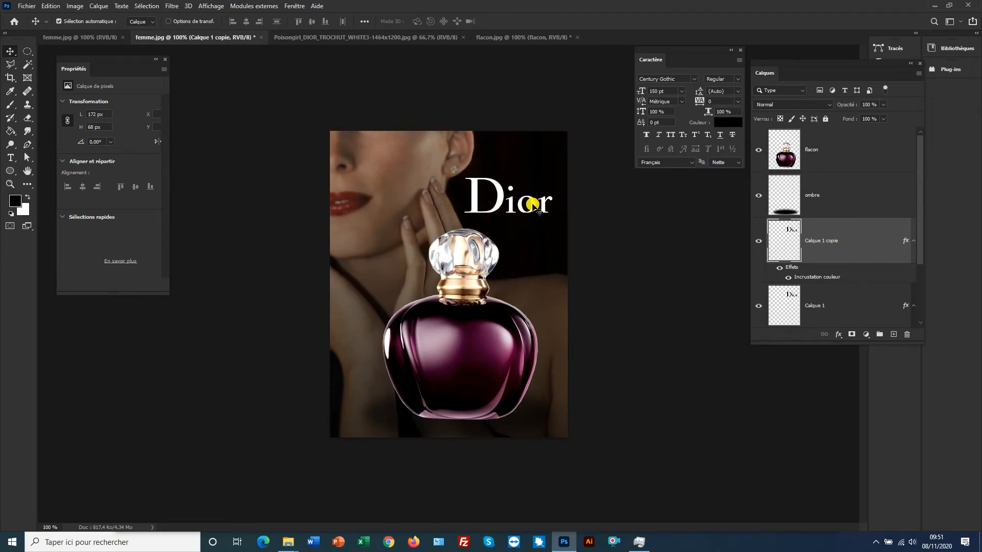
- Bring the duplicated Dior lettering above the flacon layer and position it centered on the bottle's purple body
left_click_drag(534, 203, 533, 310)
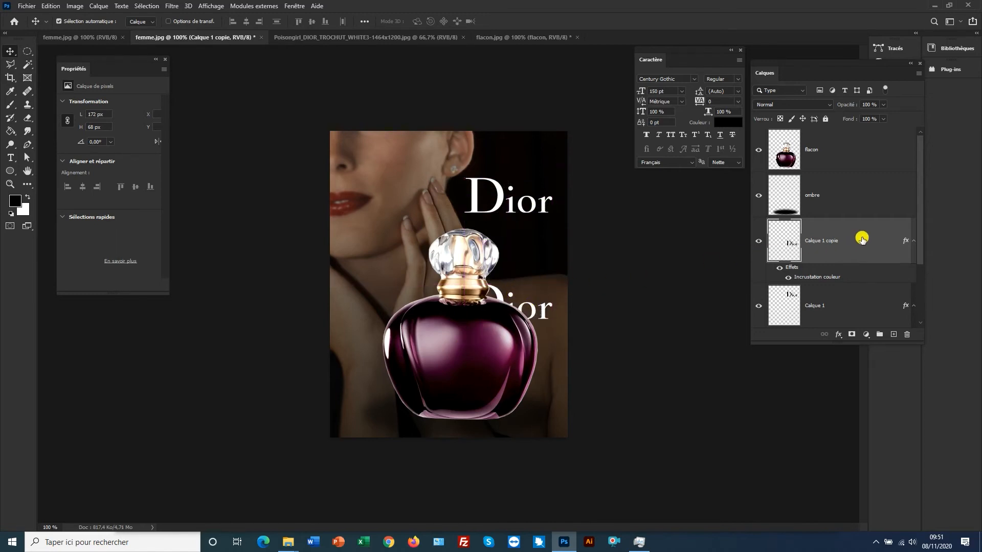
left_click_drag(861, 239, 841, 161)
left_click_drag(533, 309, 487, 357)
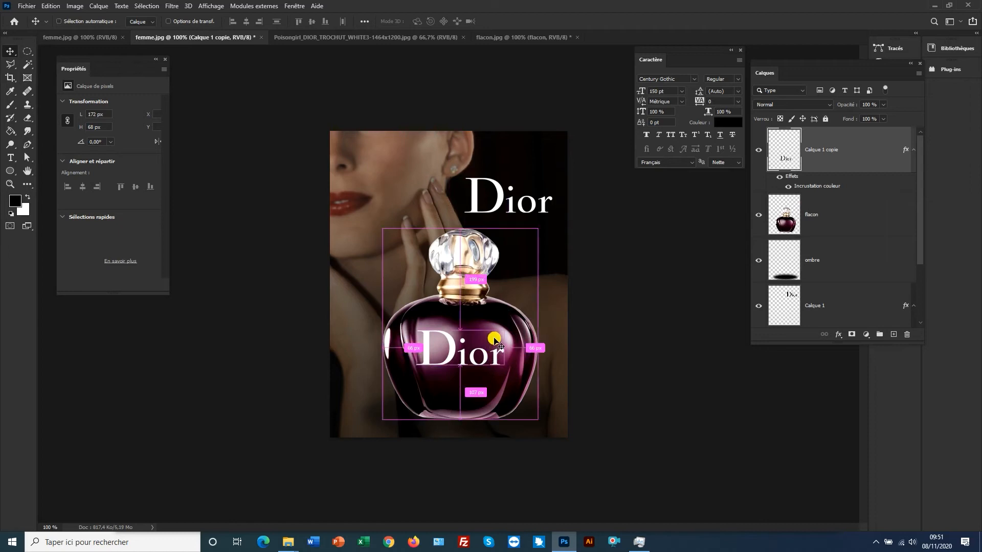
- Scale the duplicated Dior lettering down to about 41 % and center it horizontally on the bottle's purple body
key("ctrl+t")
left_click_drag(506, 330, 452, 351)
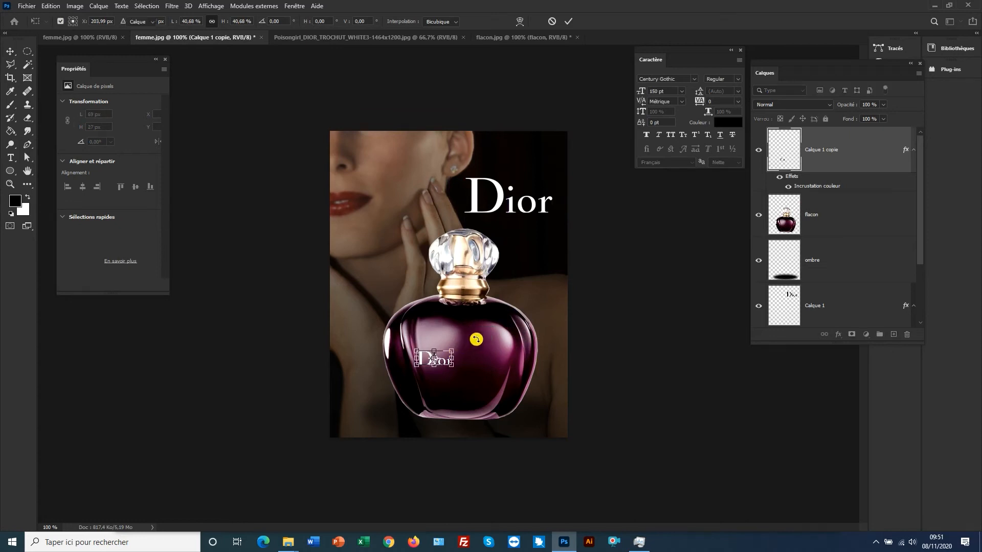
key("Return")
scroll(446, 363, "up", 2)
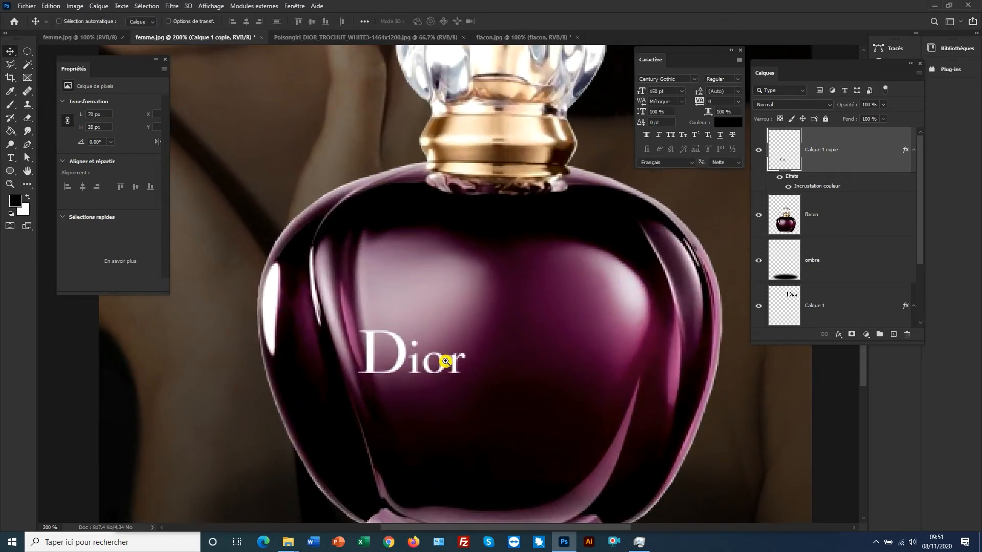
left_click_drag(443, 363, 521, 372)
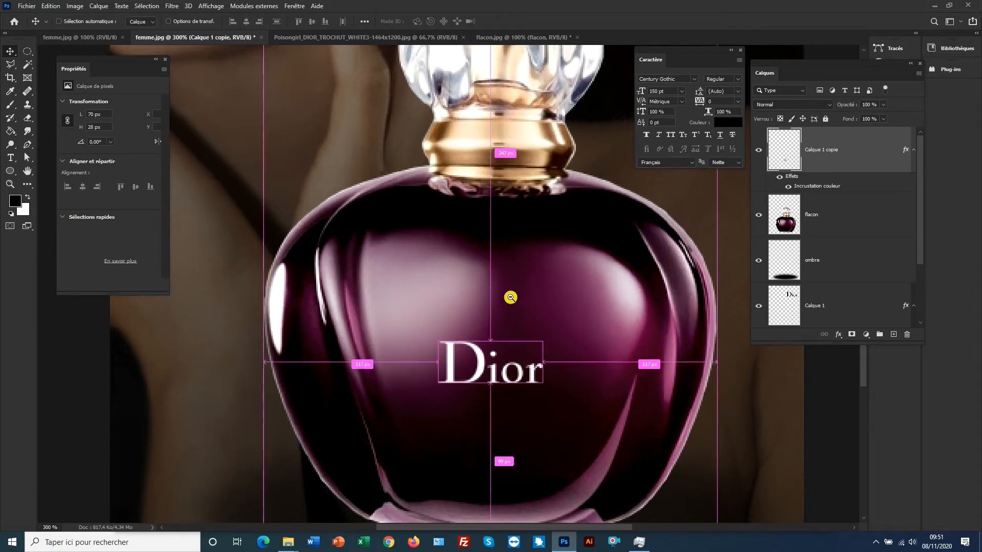
scroll(510, 301, "down", 2)
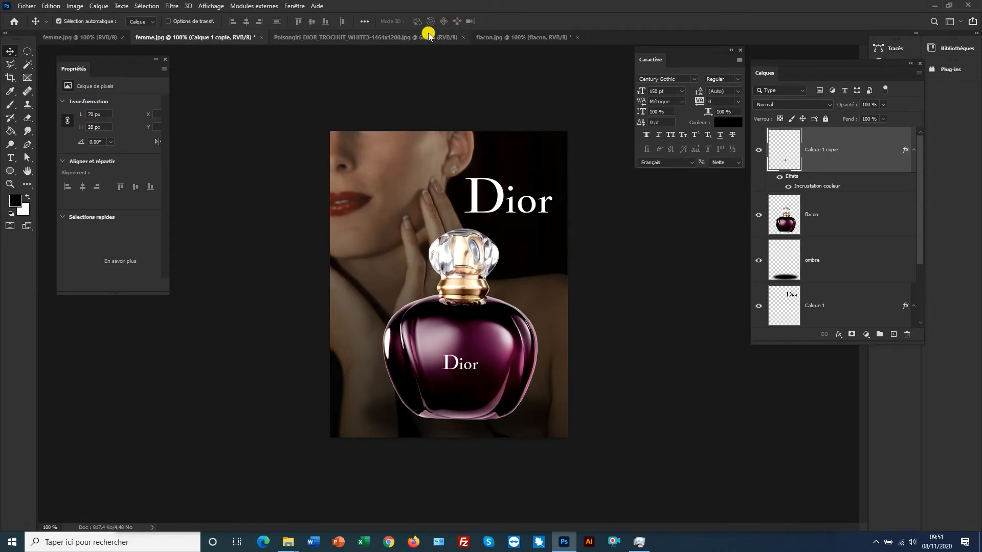
- Switch to the Poisongirl_DIOR logo document, clear its selection and outline the first O of POISON with the Polygonal Lasso
left_click(406, 38)
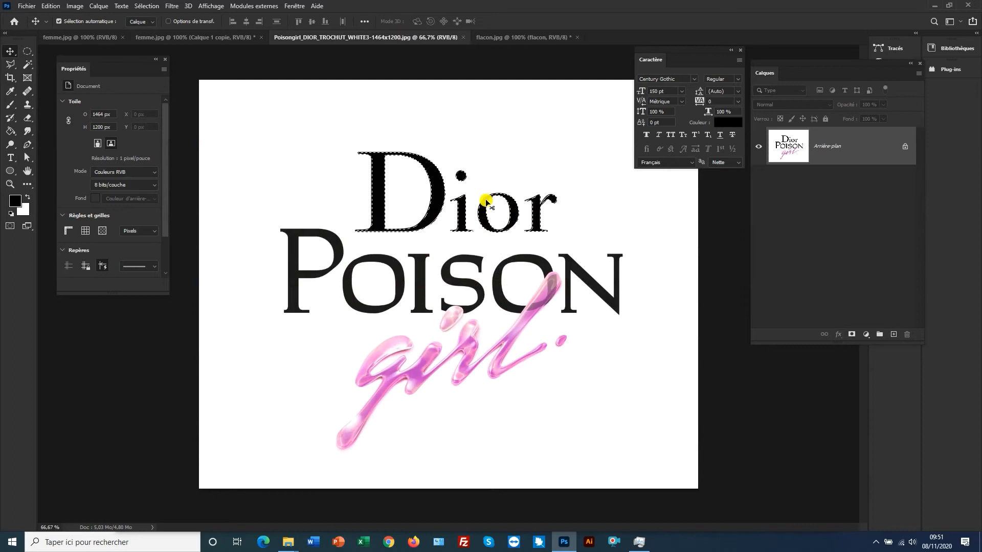
key("ctrl+d")
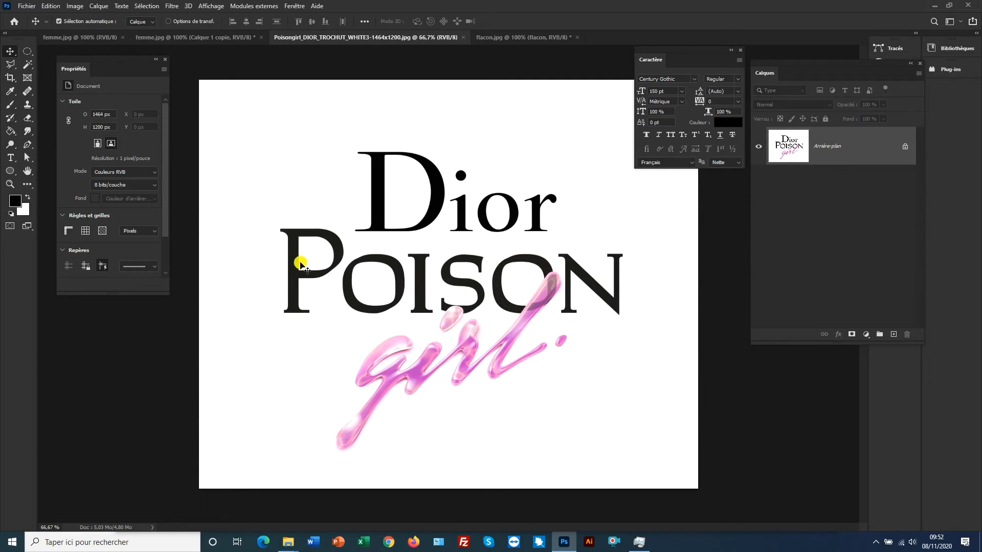
left_click(10, 64)
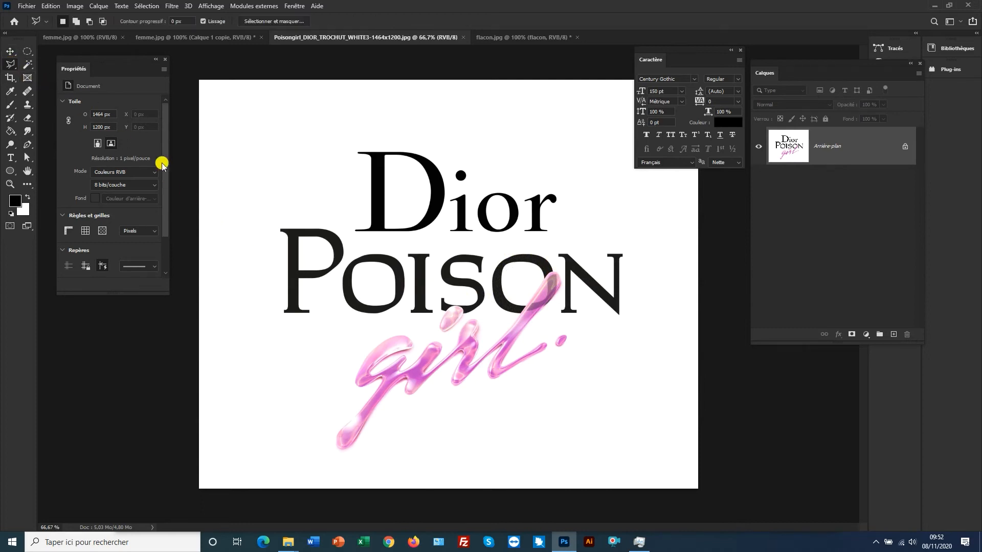
left_click(357, 252)
left_click(359, 316)
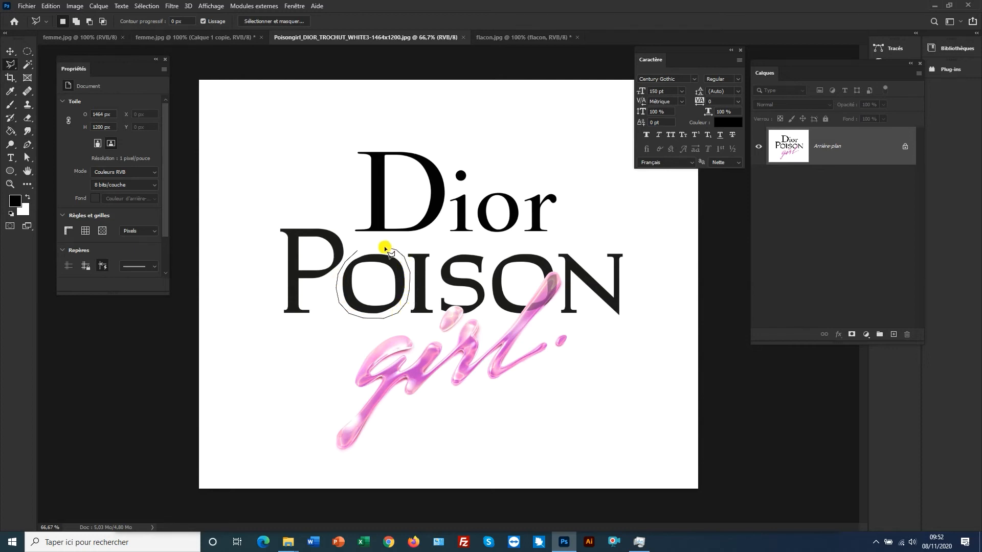
left_click(358, 252)
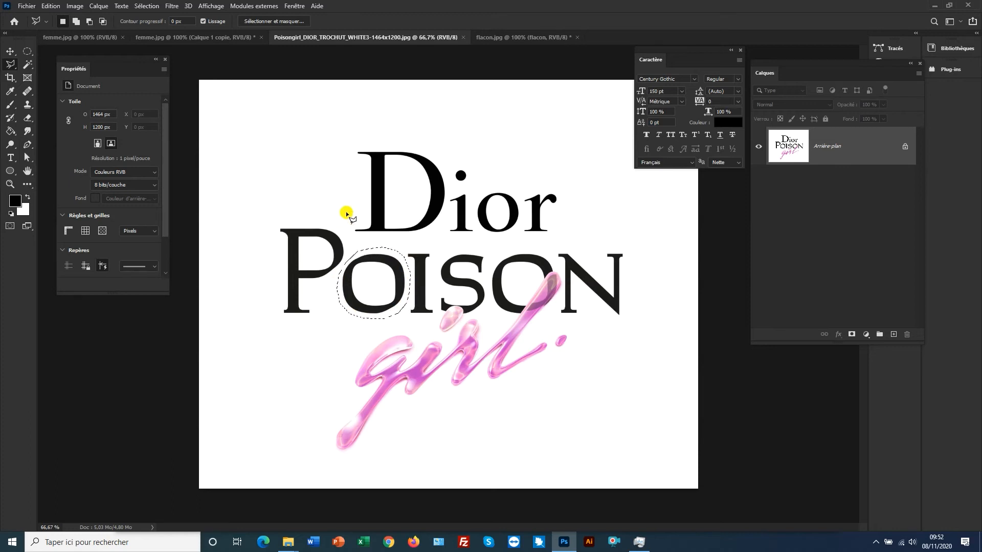
- Copy the selected O to a new layer and check it by temporarily hiding the background layer
key("ctrl+j")
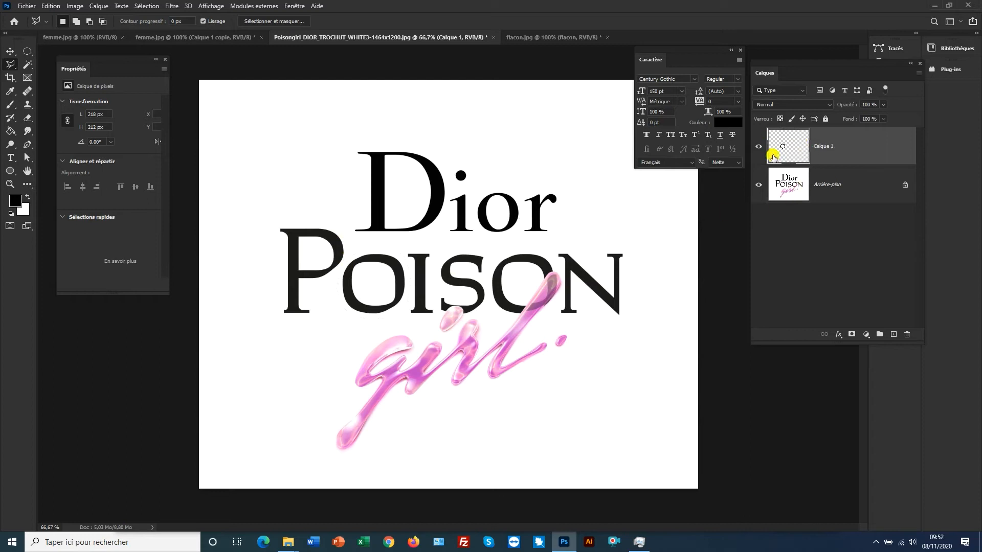
left_click(758, 185)
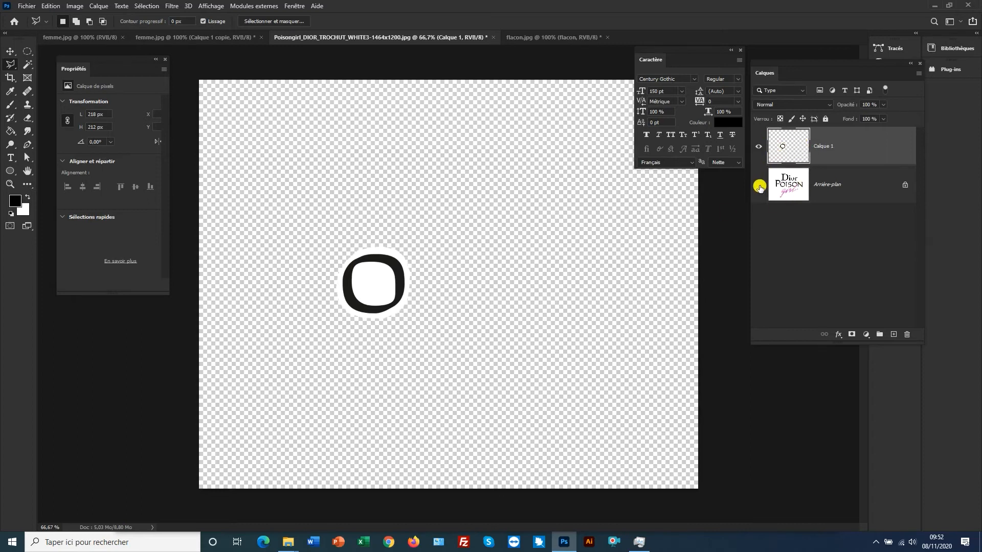
left_click(759, 187)
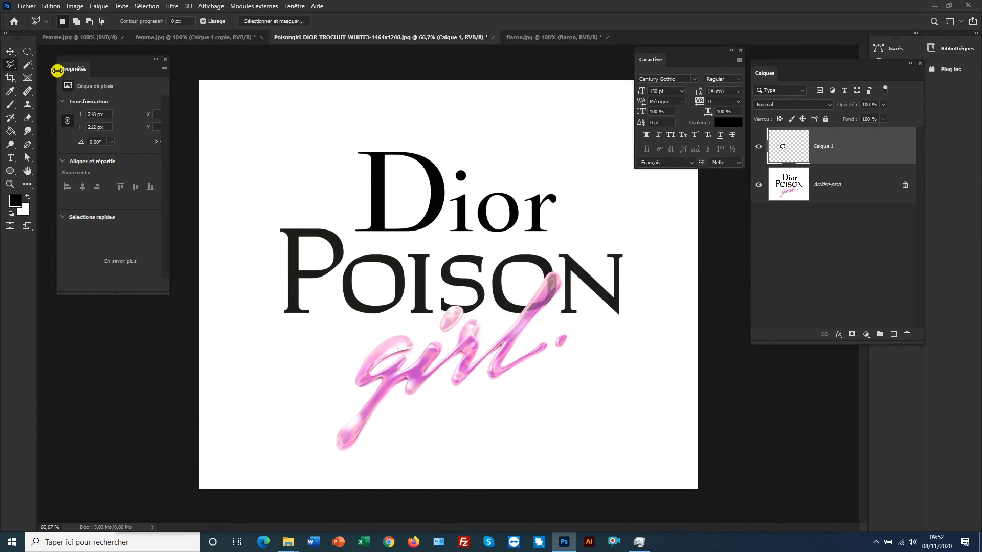
- Move the copied O toward the second O of POISON and set its layer's blend mode to Produit
left_click(11, 51)
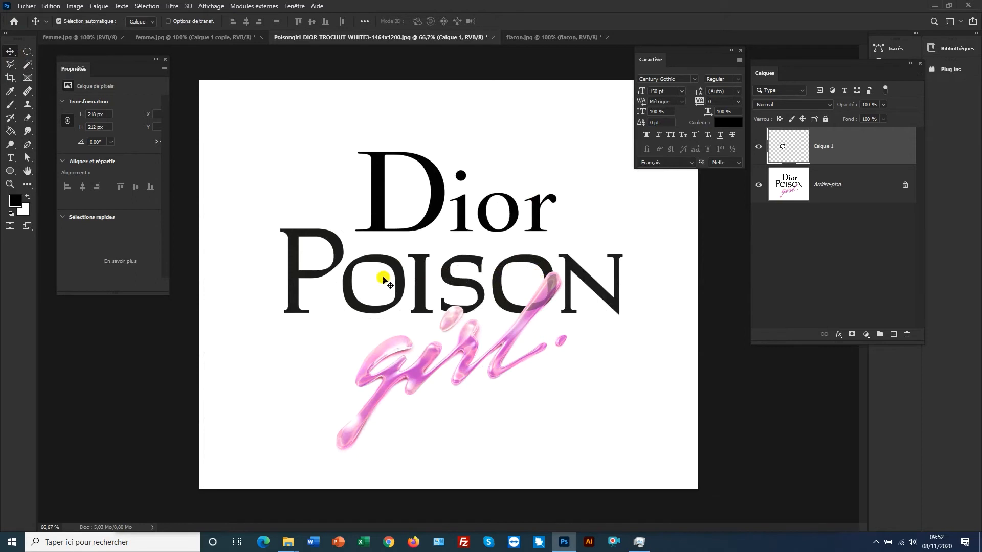
left_click_drag(376, 278, 512, 285)
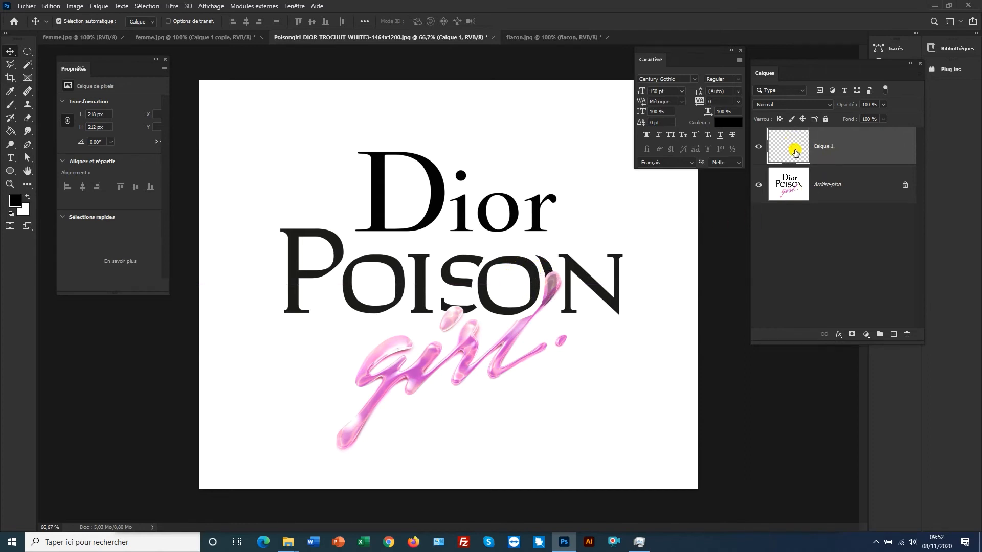
left_click(781, 106)
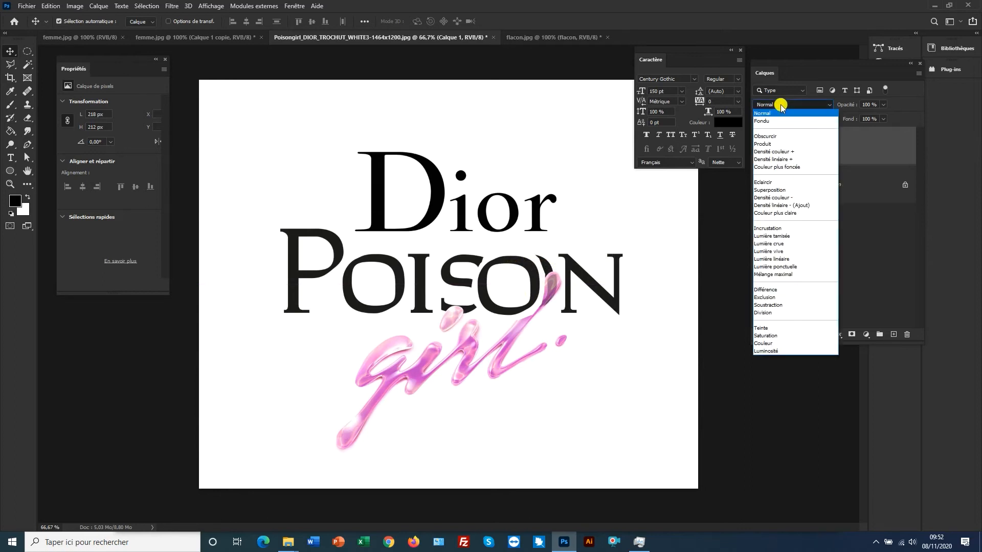
left_click(772, 143)
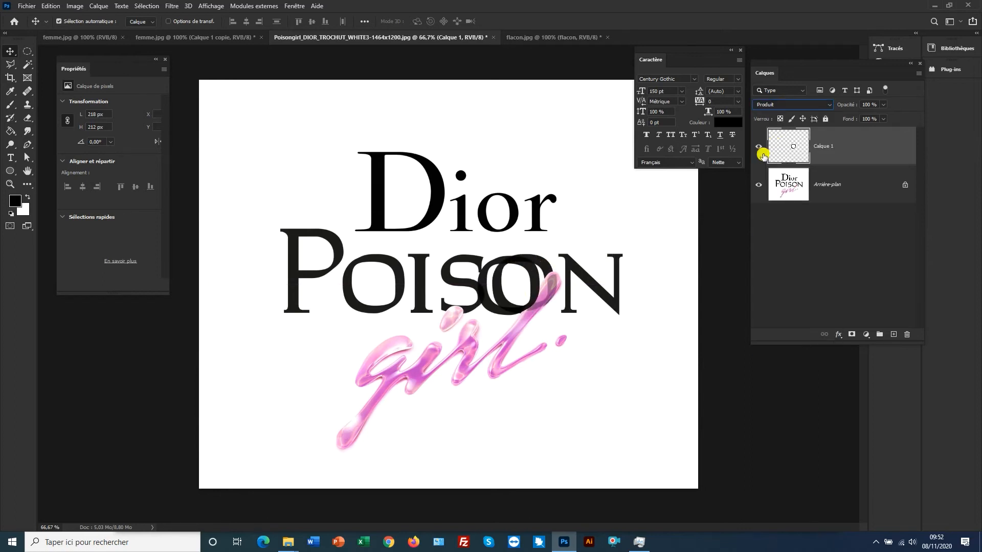
- Align the copied O precisely over the second O of POISON, nudging it into place pixel by pixel
left_click(516, 285, "ctrl")
left_click(516, 285, "ctrl")
left_click(516, 284, "ctrl")
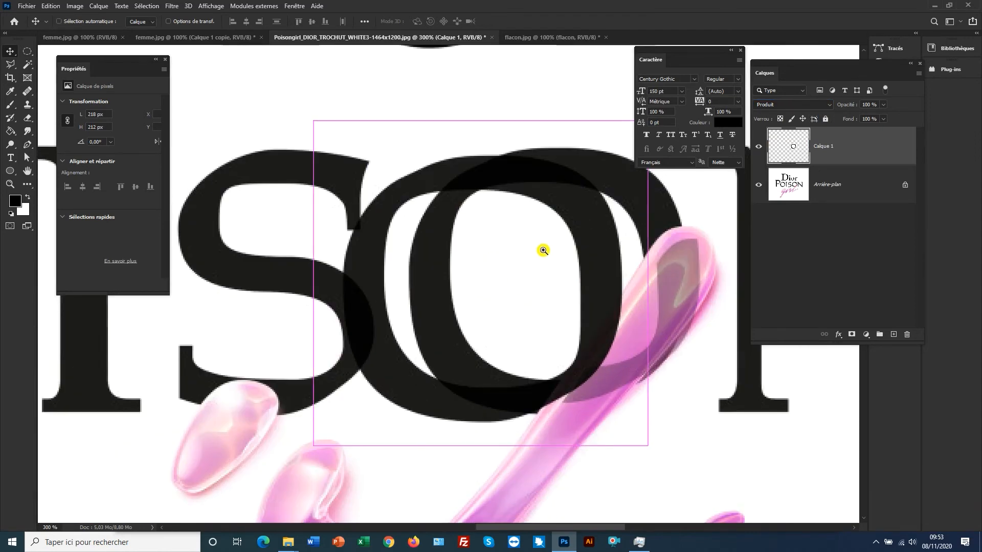
left_click_drag(537, 251, 574, 254)
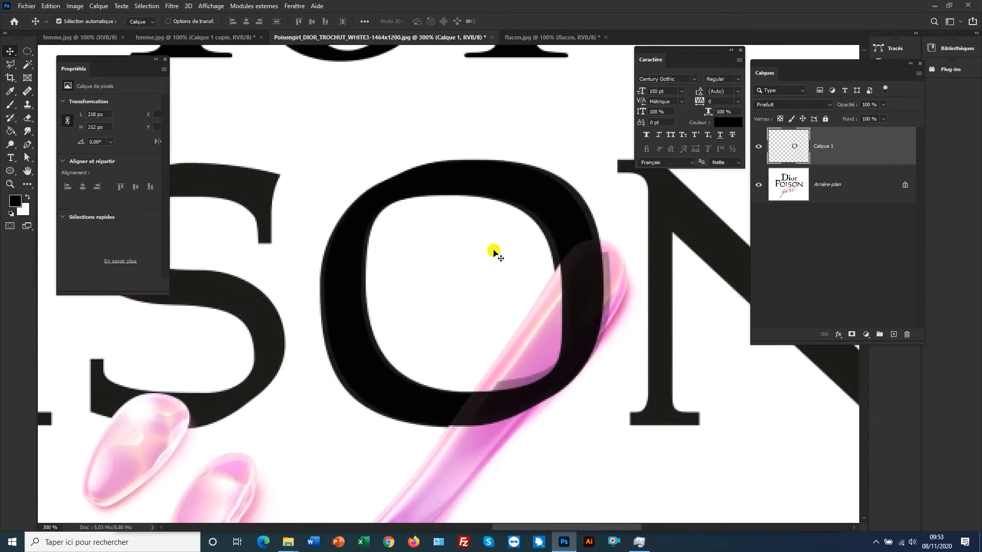
left_click(381, 211, "ctrl")
left_click(382, 211, "ctrl")
left_click(438, 233, "ctrl")
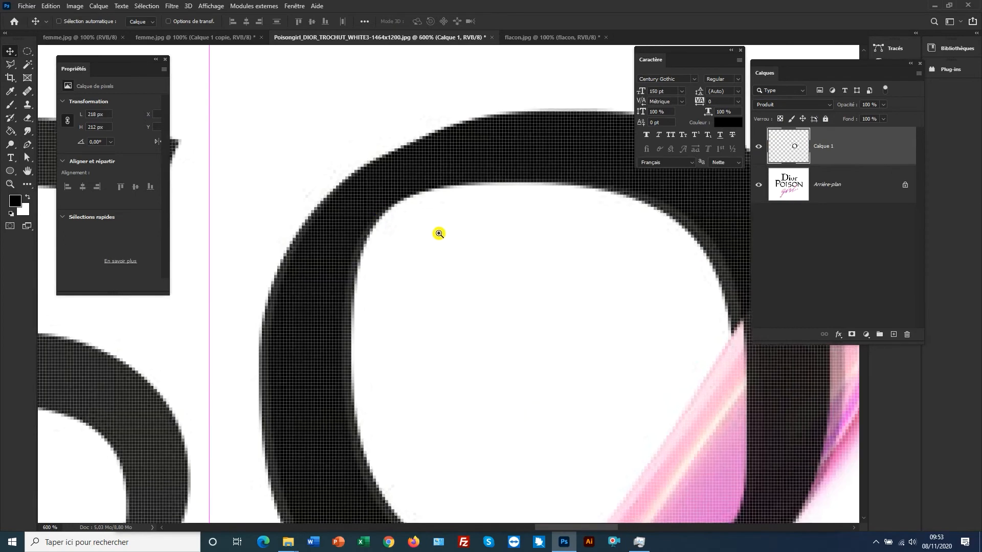
left_click(439, 234, "ctrl")
key("Left")
key("Down")
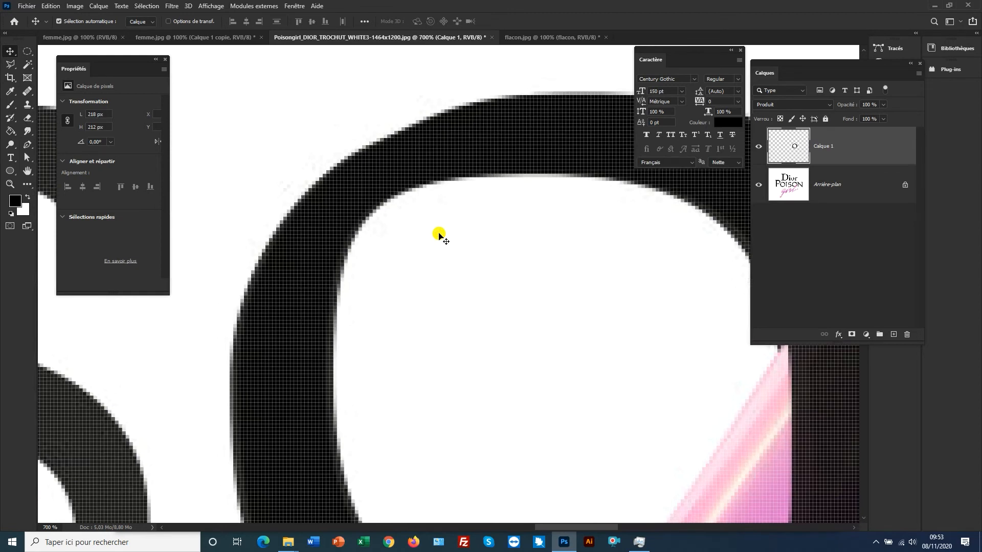
key("Left")
key("Left")
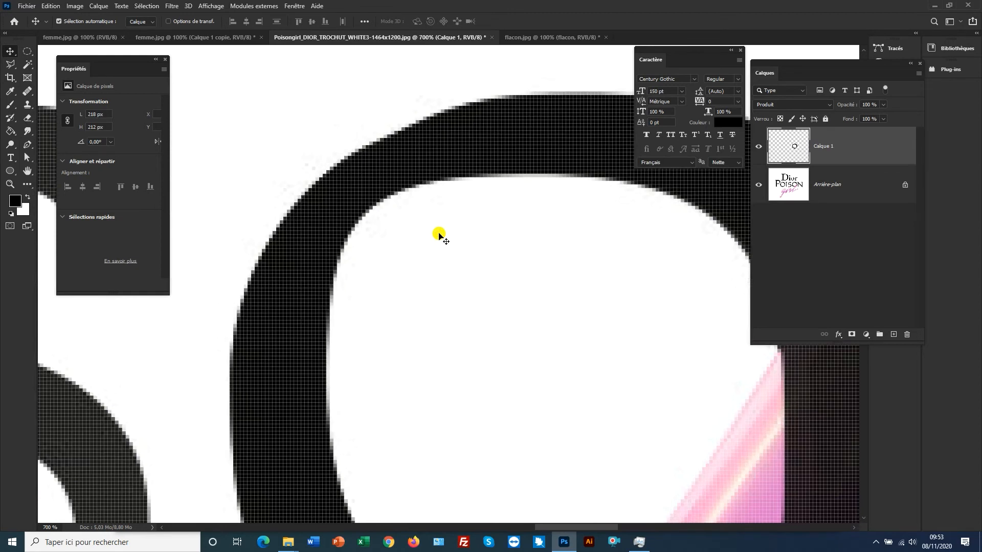
- Set the copied O layer's blend mode back to Normal so it covers the pink stroke
left_click(438, 234, "ctrl+alt")
left_click(437, 231, "ctrl+alt")
left_click(436, 230, "ctrl+alt")
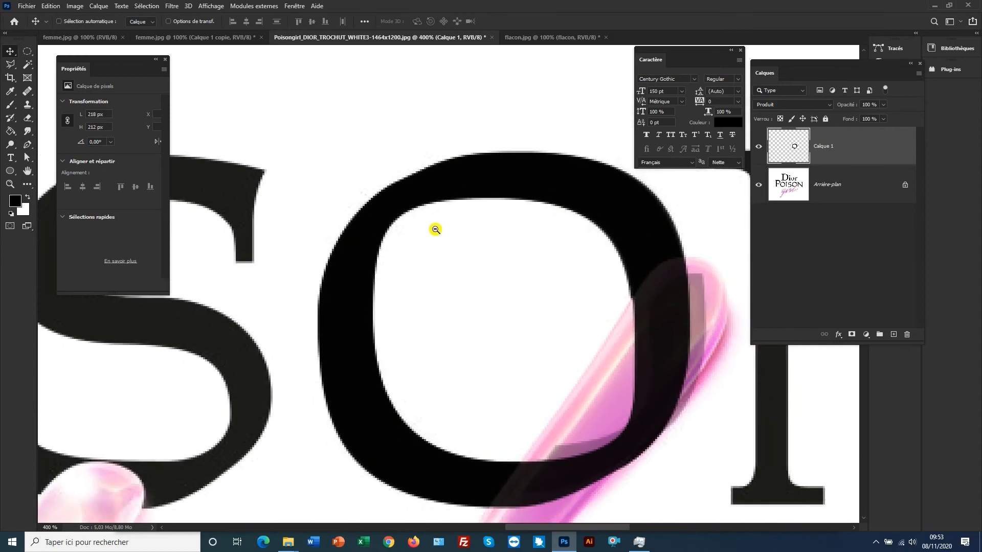
left_click(435, 230, "ctrl+alt")
left_click(436, 228, "ctrl+alt")
left_click(436, 229, "ctrl+alt")
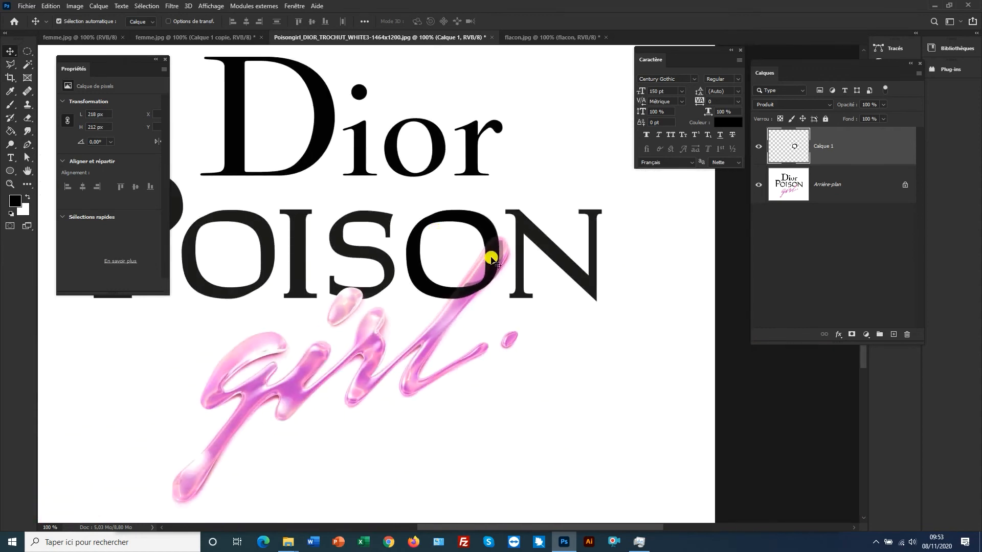
left_click(800, 106)
left_click(797, 112)
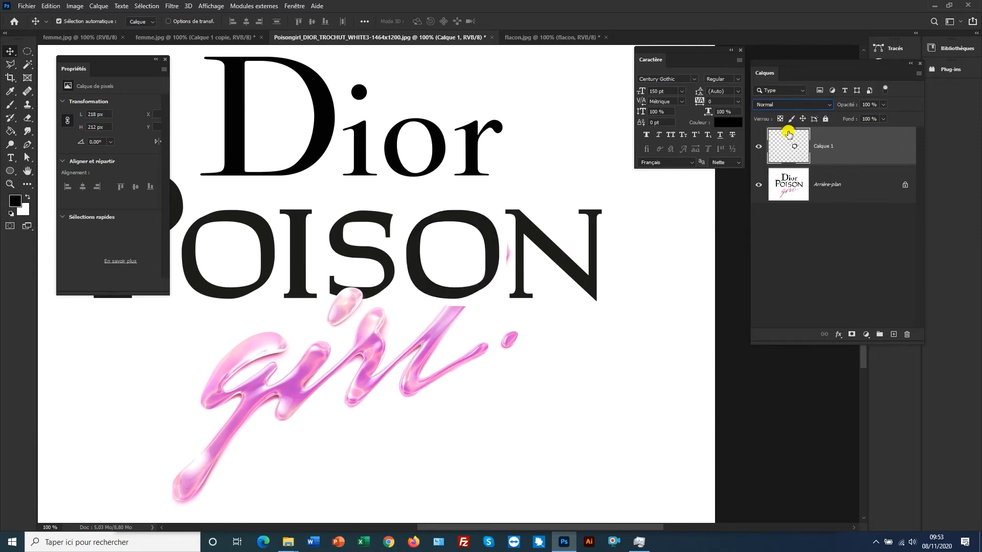
left_click(401, 291, "ctrl+alt")
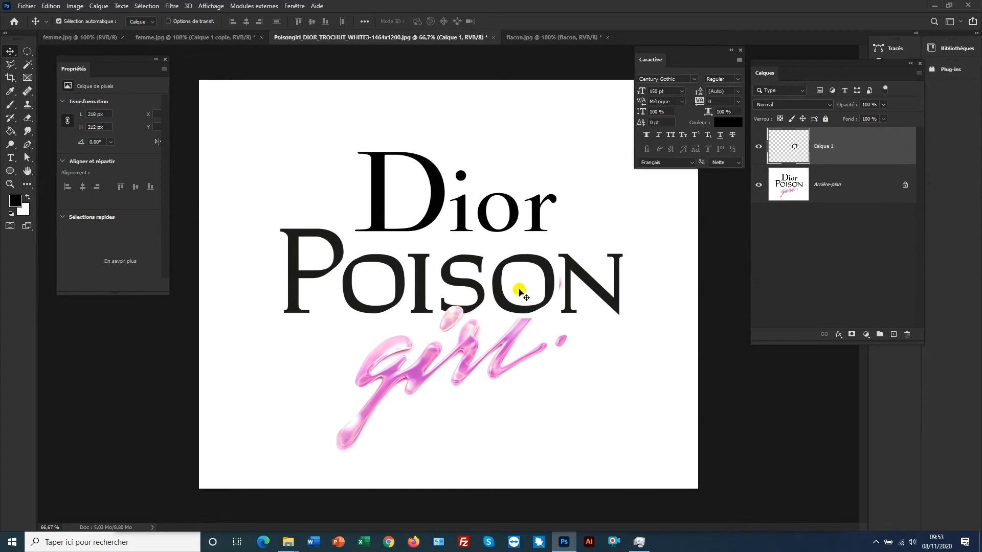
- On the background layer, outline the part of the S covered by the pink drop with the Polygonal Lasso, following the letter's lower edge
left_click(831, 195)
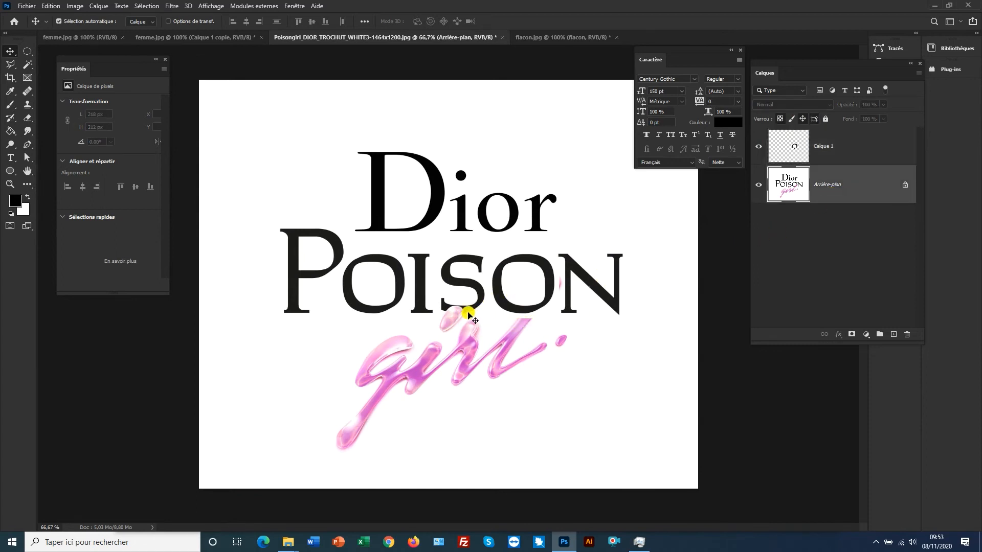
key("ctrl+space")
left_click_drag(458, 311, 458, 311)
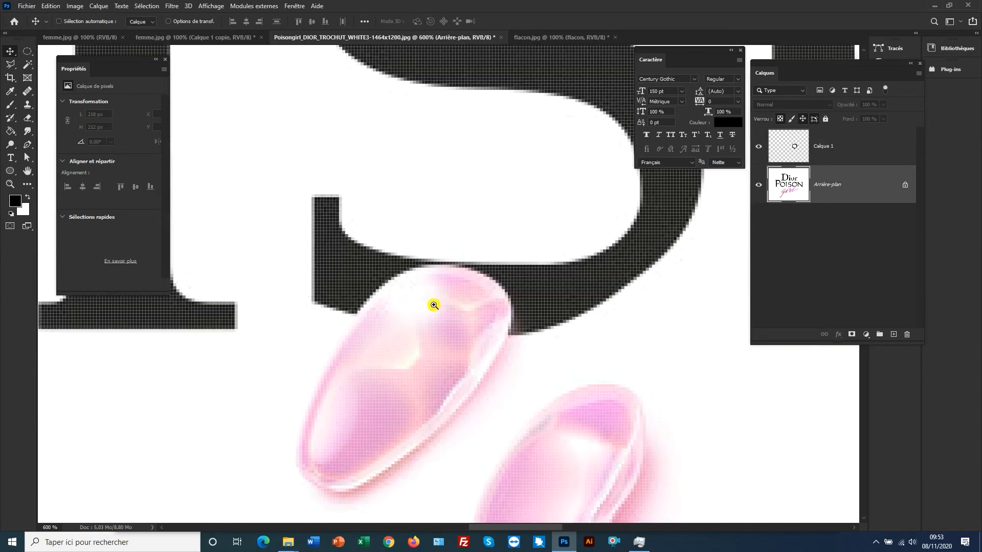
left_click(10, 64)
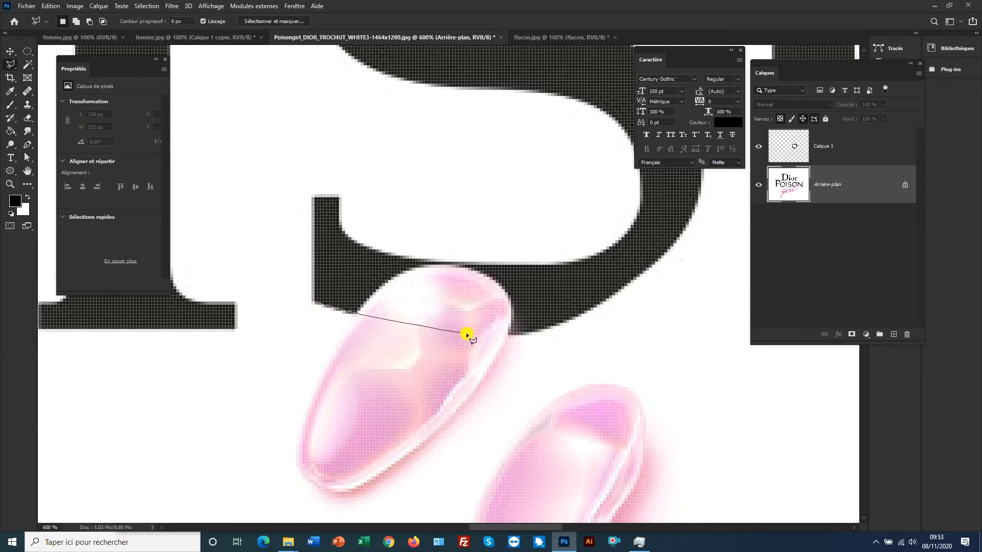
mouse_move(510, 335)
left_mouse_down()
mouse_move(540, 310)
mouse_move(533, 277)
mouse_move(483, 266)
left_mouse_up()
left_click(387, 264)
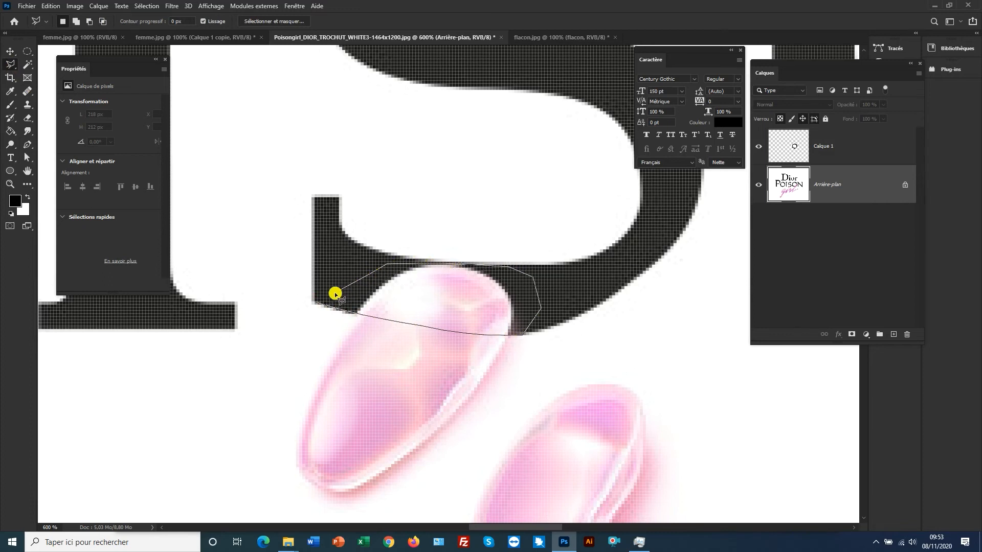
left_click(317, 302)
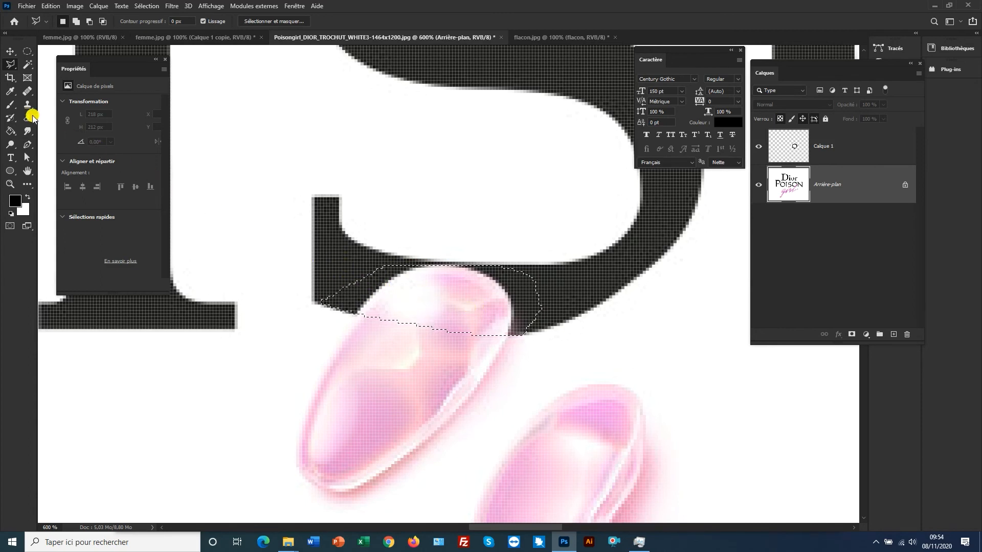
- Sample the S's dark colour, paint over the selected pink-covered part of the letter with a 14 px brush, and deselect
left_click(11, 92)
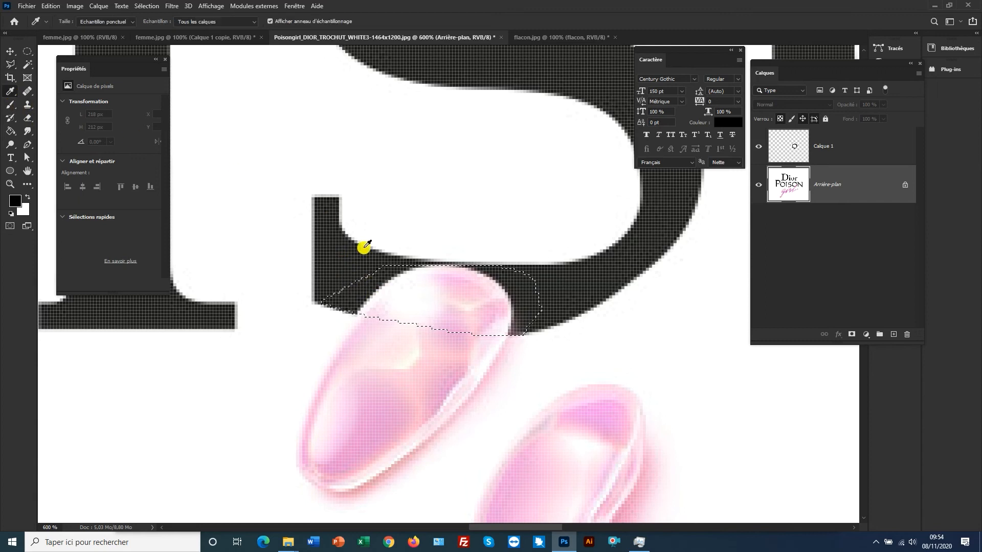
left_click(343, 255)
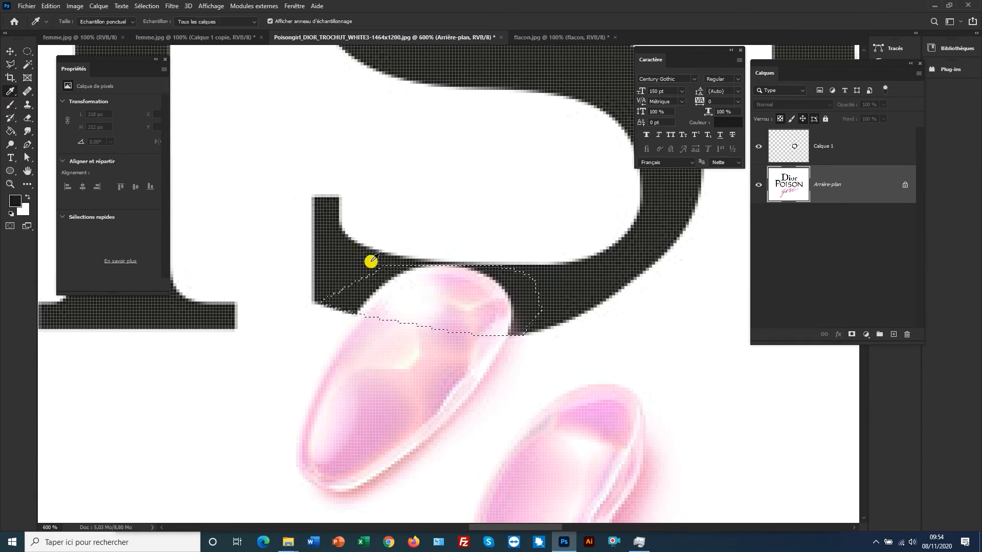
left_click(13, 104)
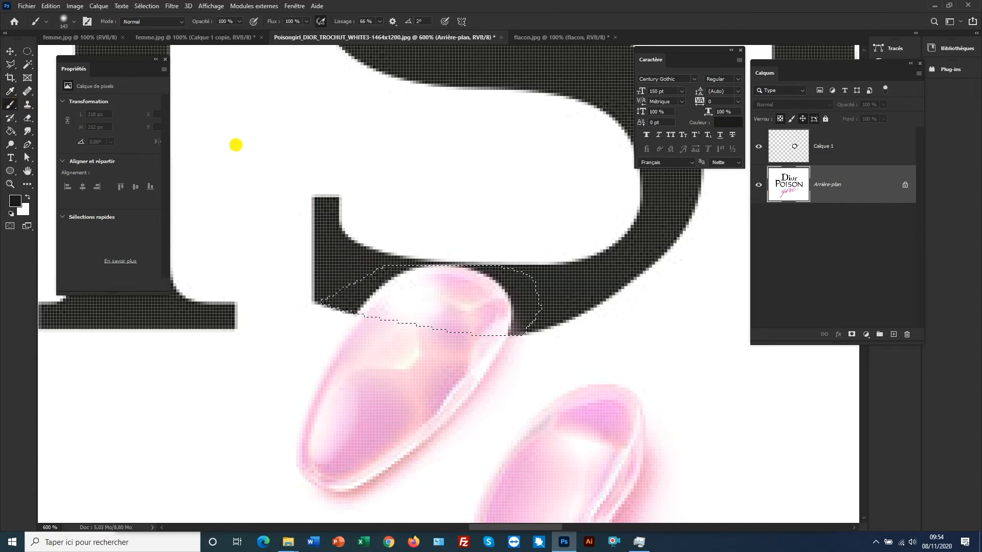
right_click(404, 245)
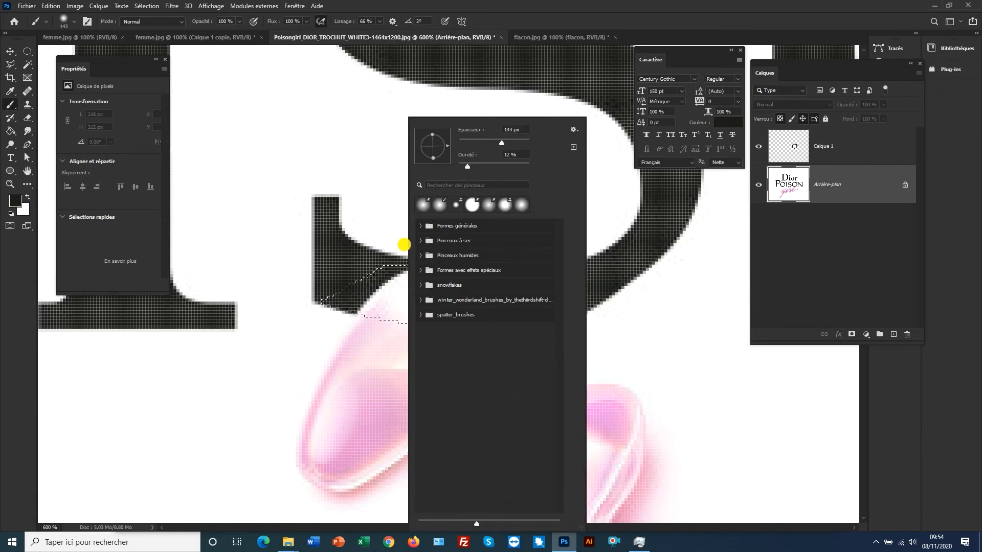
left_click_drag(498, 145, 465, 145)
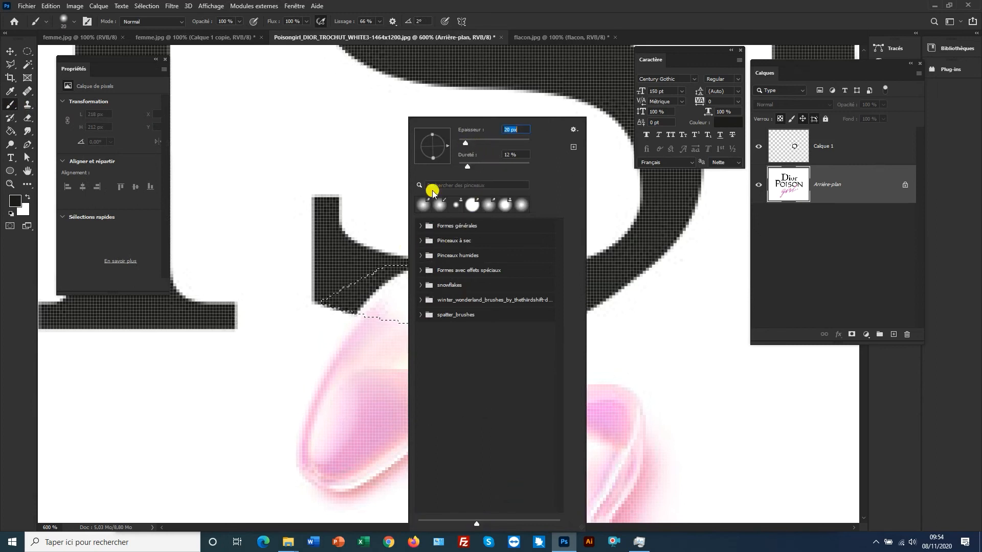
left_click_drag(465, 144, 462, 145)
left_click(346, 297)
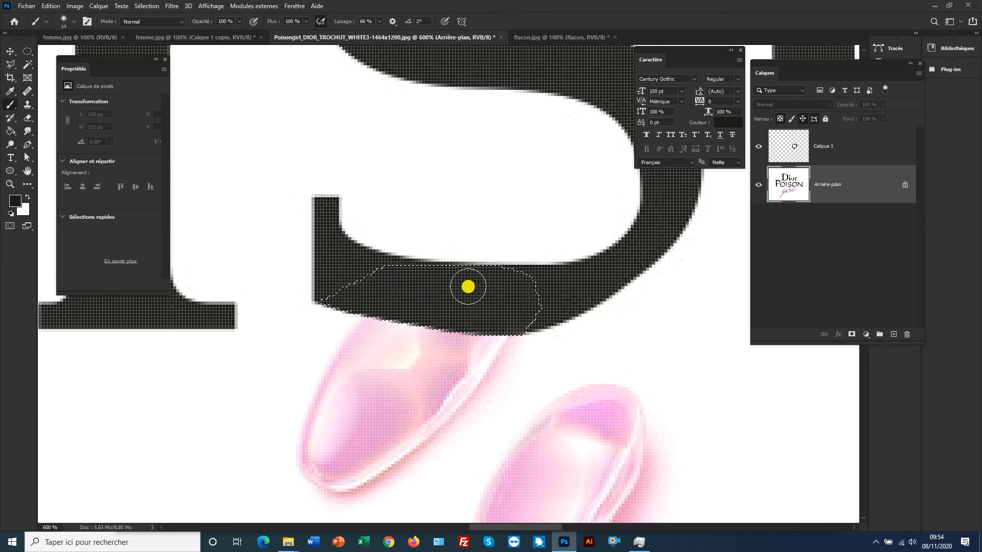
key("ctrl+d")
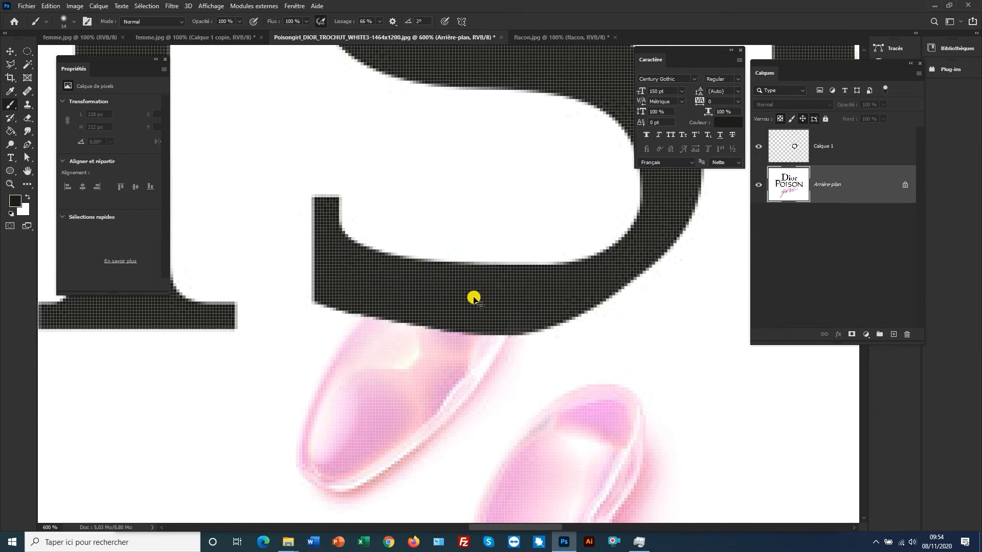
- Flatten the Poison Girl logo image so the copied O merges into the background
double_click(27, 172)
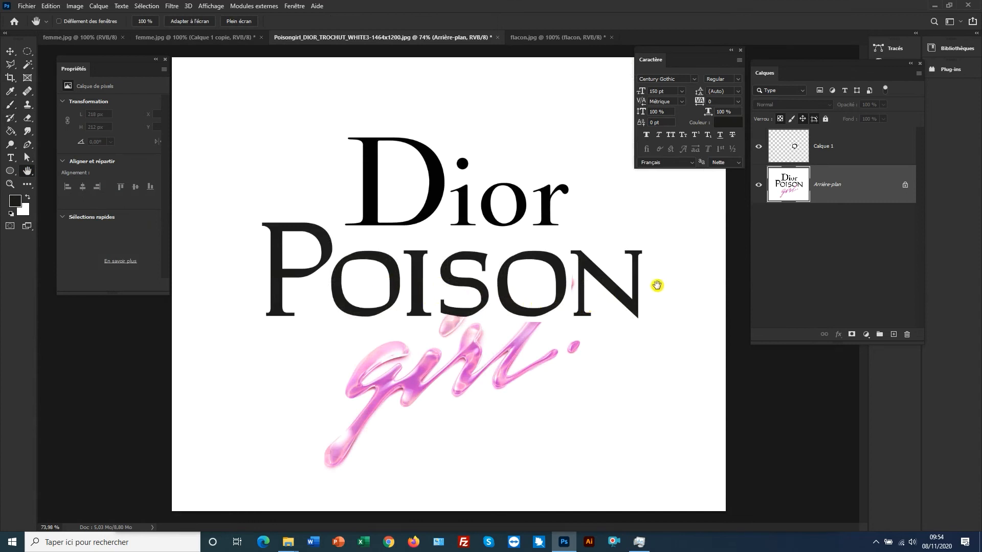
left_click(918, 76)
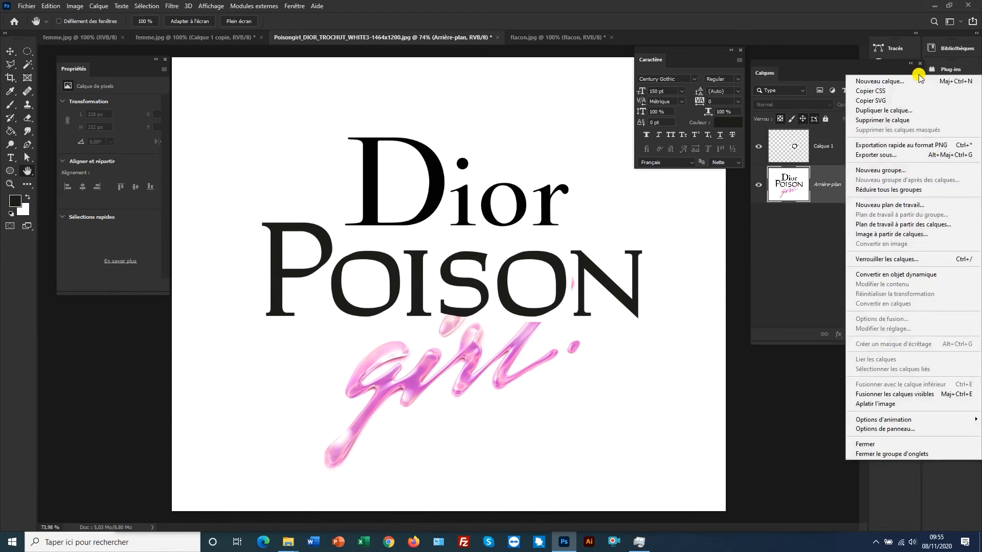
left_click(877, 404)
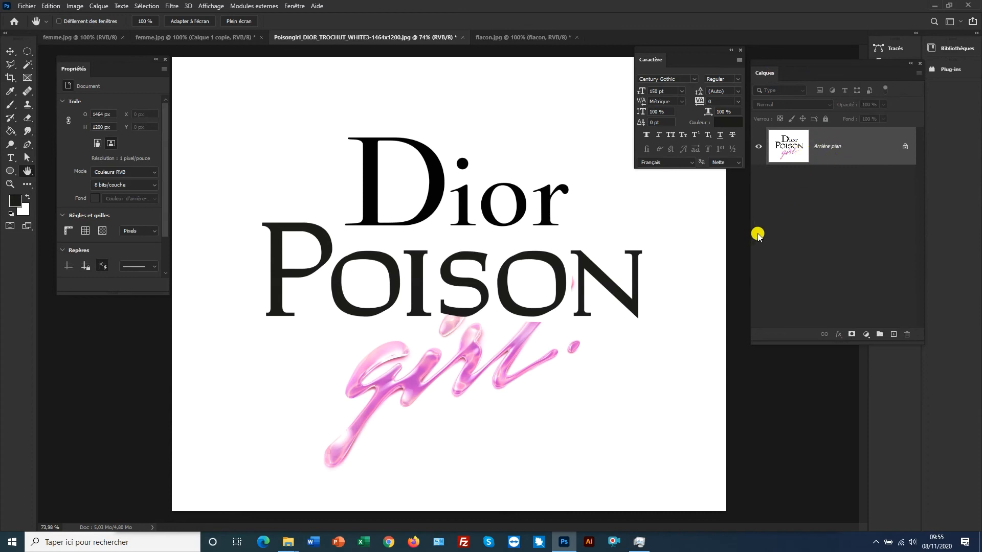
- Select all six letters of POISON with the Magic Wand, adding each letter to the selection
left_click(29, 67)
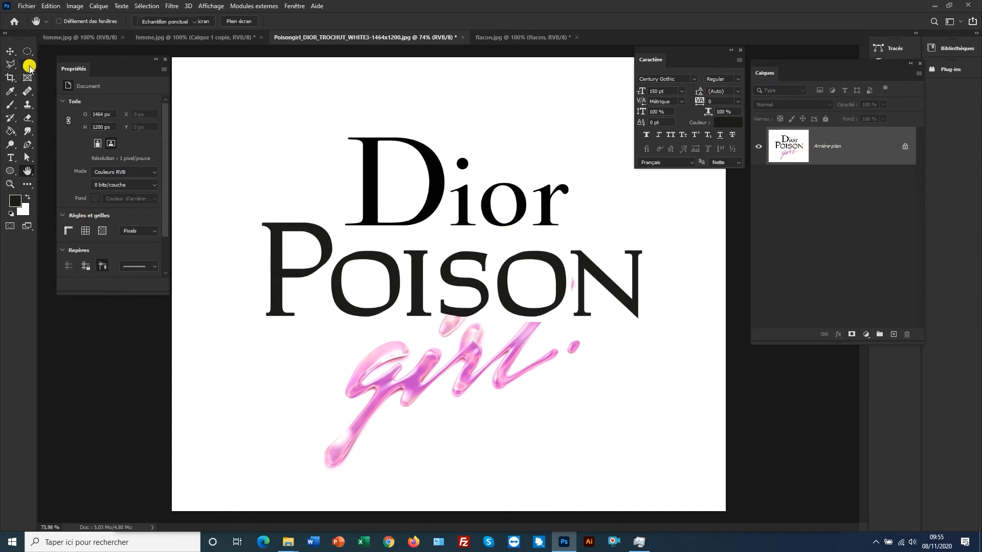
left_click(277, 231, "shift")
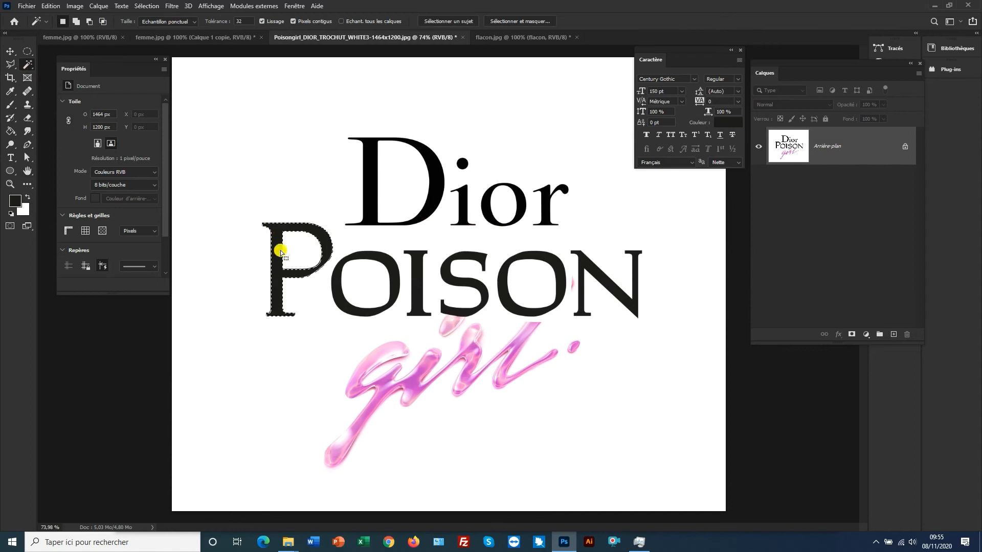
left_click(336, 274, "shift")
left_click(416, 266, "shift")
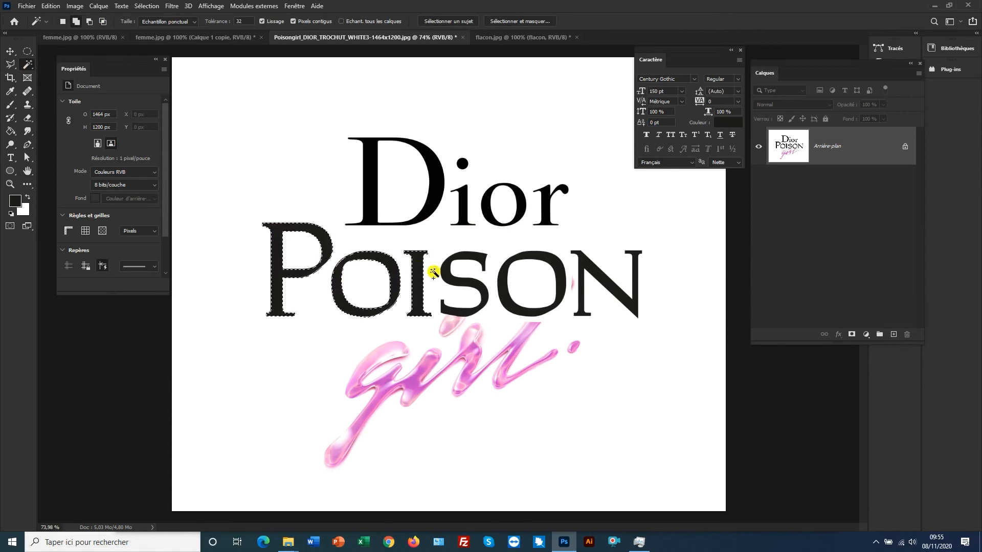
left_click(462, 278, "shift")
left_click(500, 282, "shift")
left_click(592, 281, "shift")
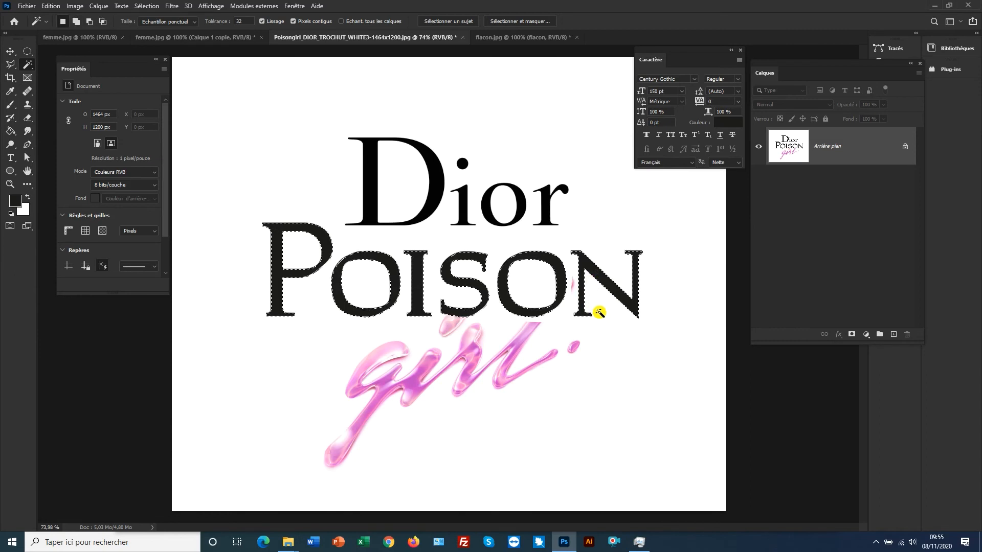
- Paste the POISON letters into the femme.jpg poster composition and scale them down to about 19% over the bottle
left_click(195, 40)
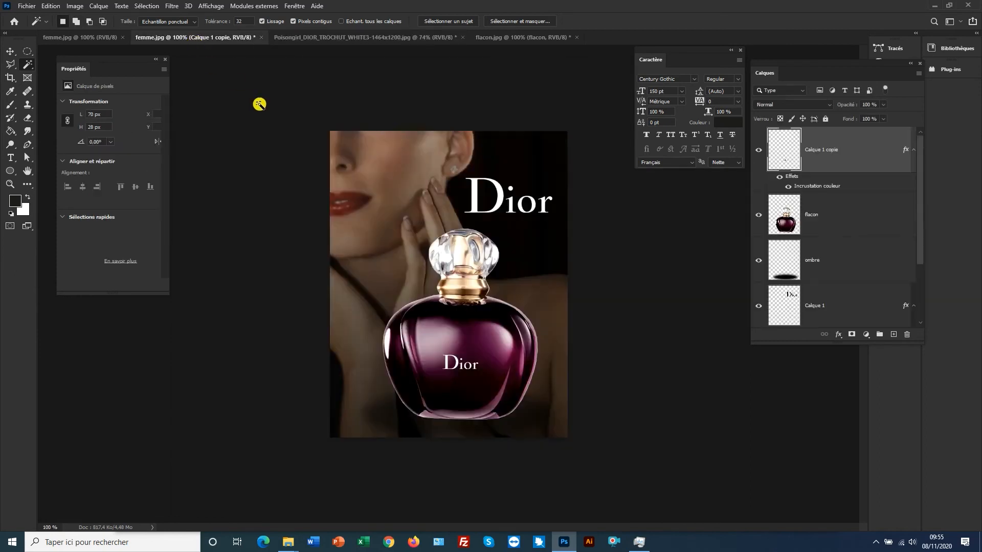
key("ctrl+v")
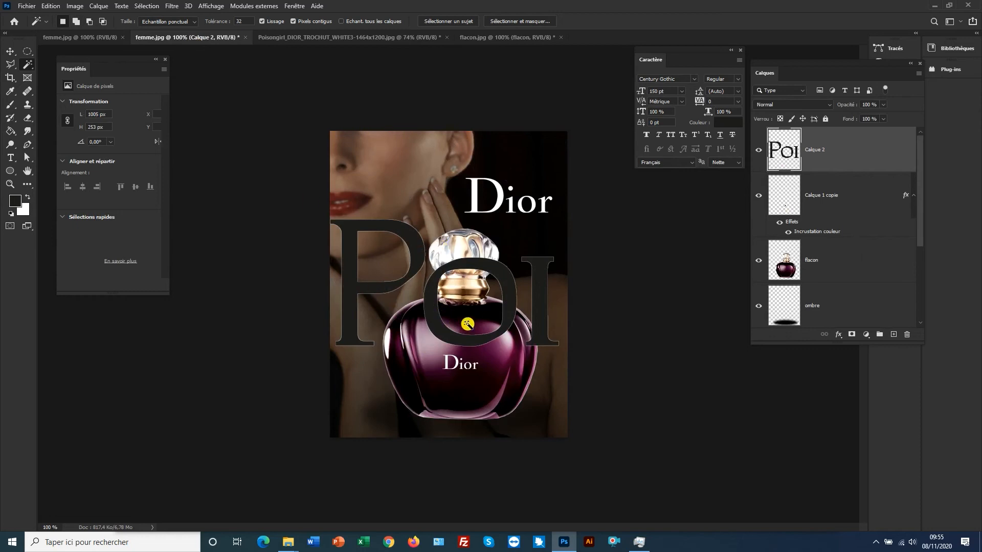
key("ctrl+t")
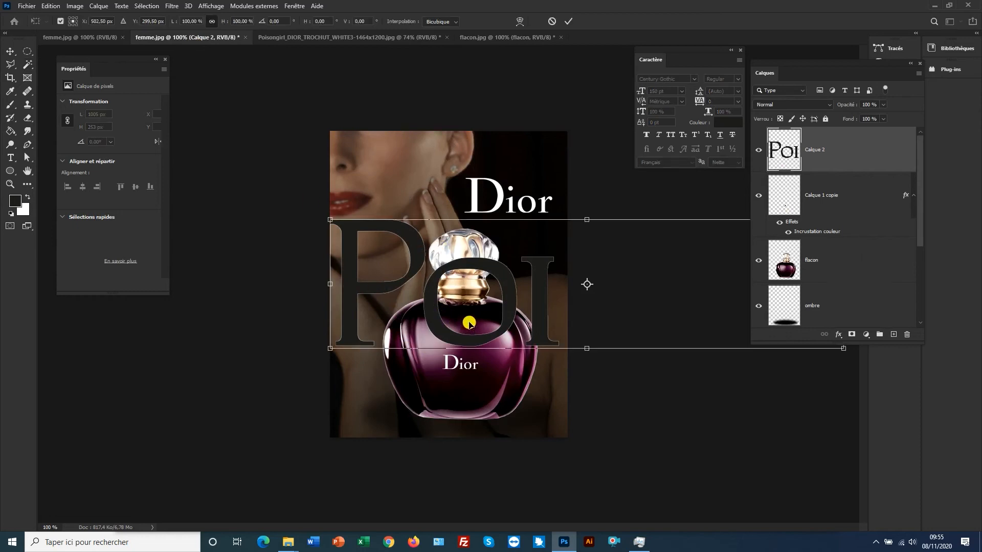
left_click_drag(330, 219, 609, 321)
left_click_drag(706, 324, 451, 331)
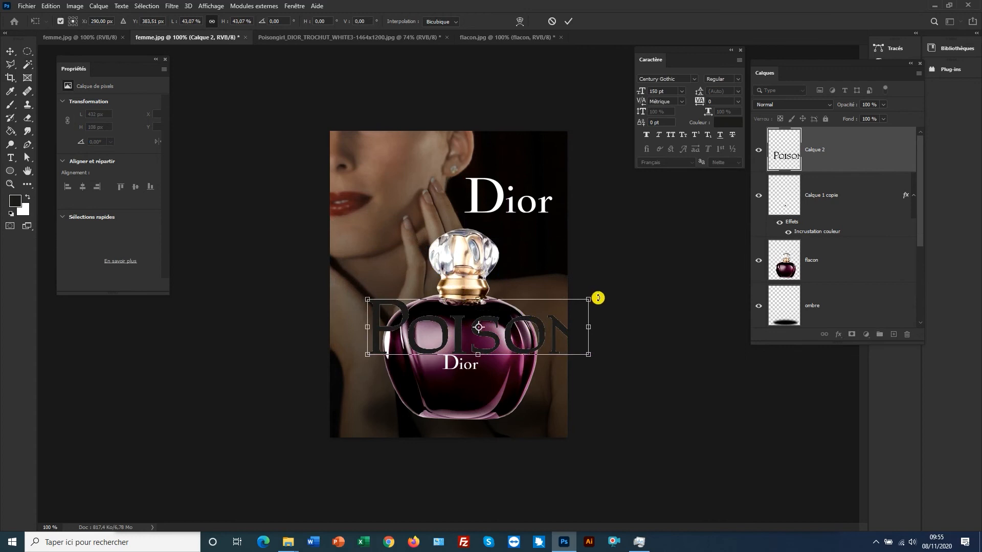
left_click_drag(590, 297, 487, 333)
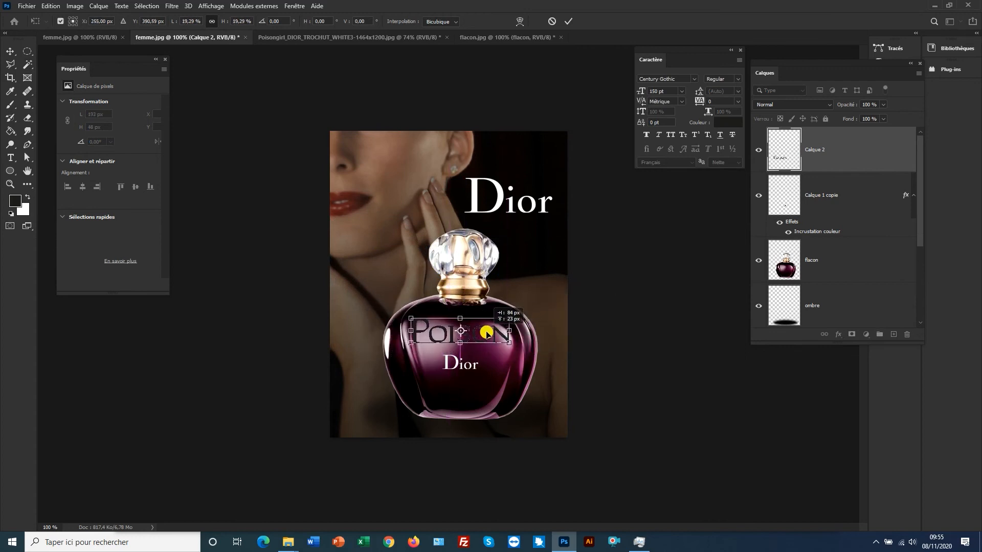
- Reduce the POISON lettering to about 15% and centre it on the bottle above the small Dior logo
left_click(486, 333, "ctrl")
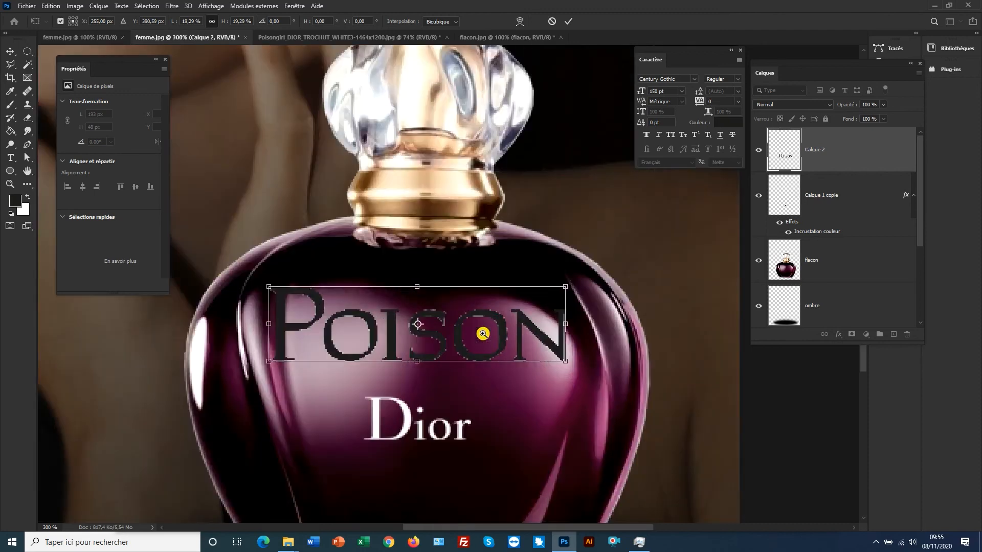
left_click_drag(566, 286, 518, 306)
left_click_drag(449, 331, 481, 331)
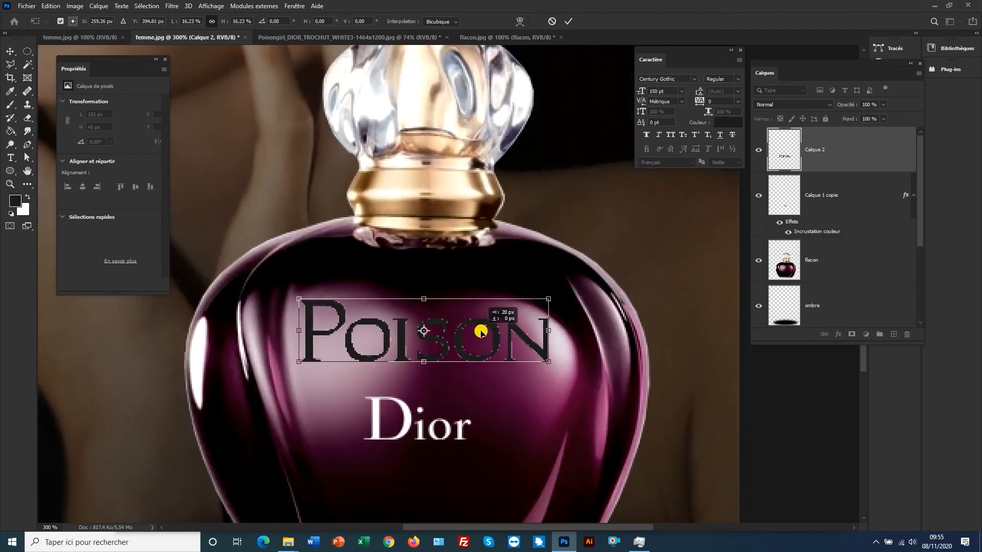
left_click_drag(548, 298, 517, 319)
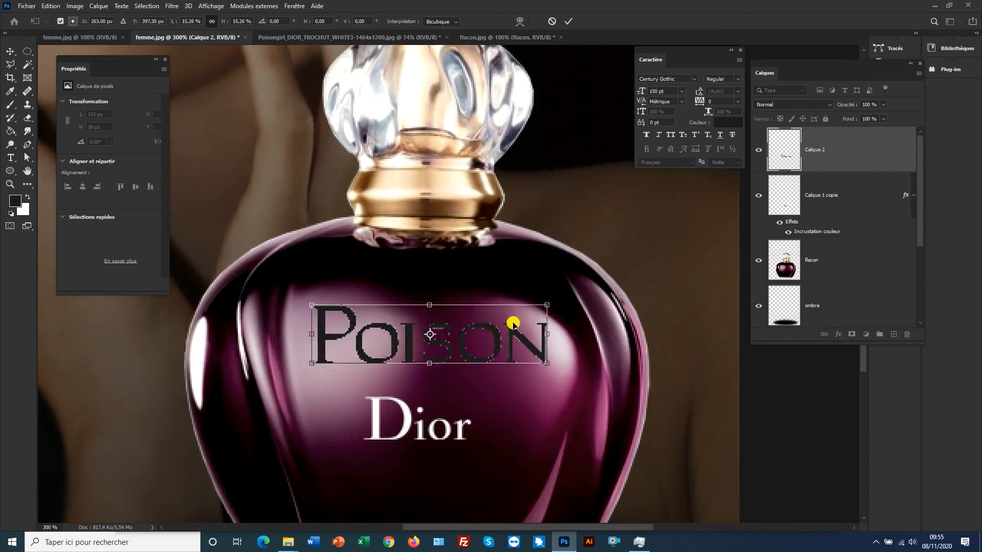
key("Return")
key("w")
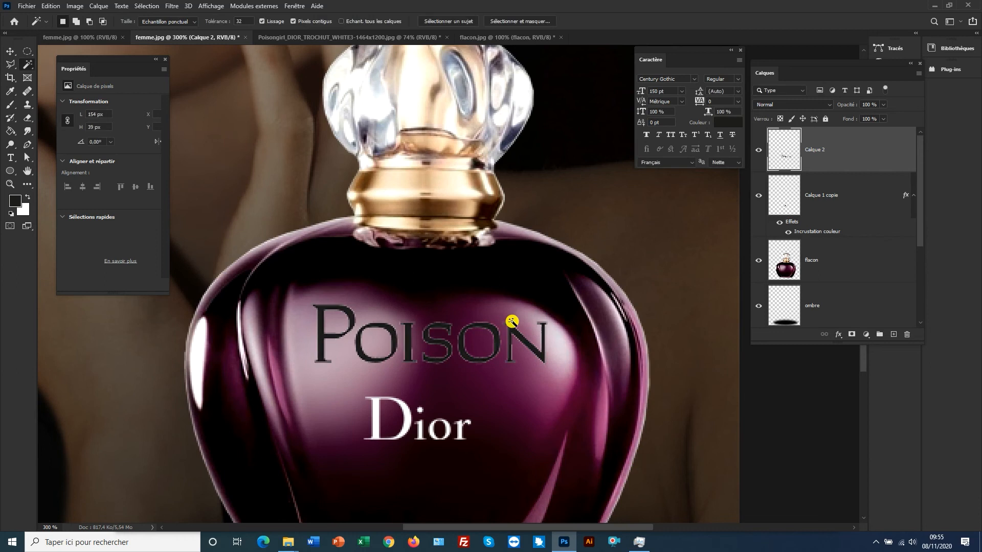
- Add a gradient overlay effect to the POISON lettering layer on the bottle
left_click(459, 337, "ctrl")
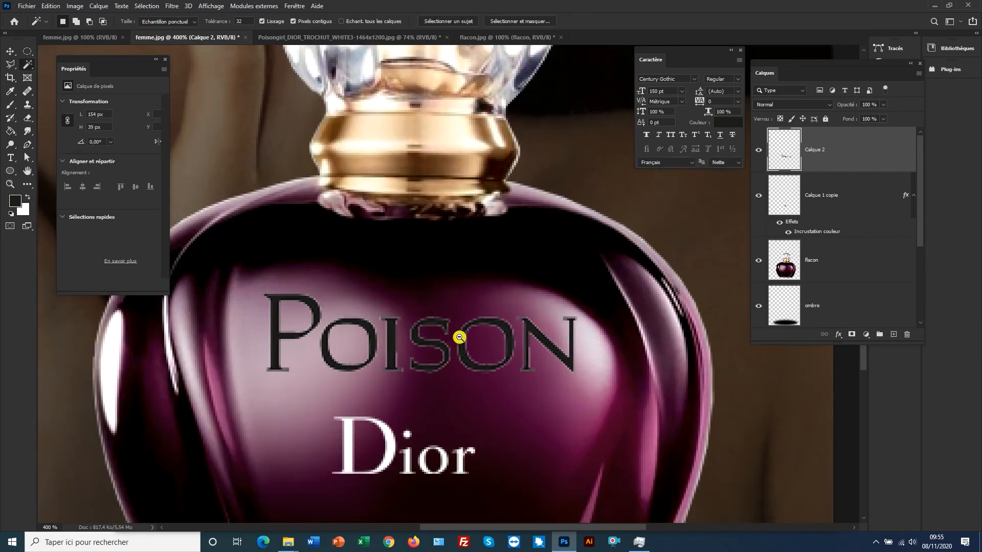
left_click(459, 337, "ctrl+alt")
left_click(459, 337, "ctrl+alt")
left_click(459, 337, "ctrl+alt")
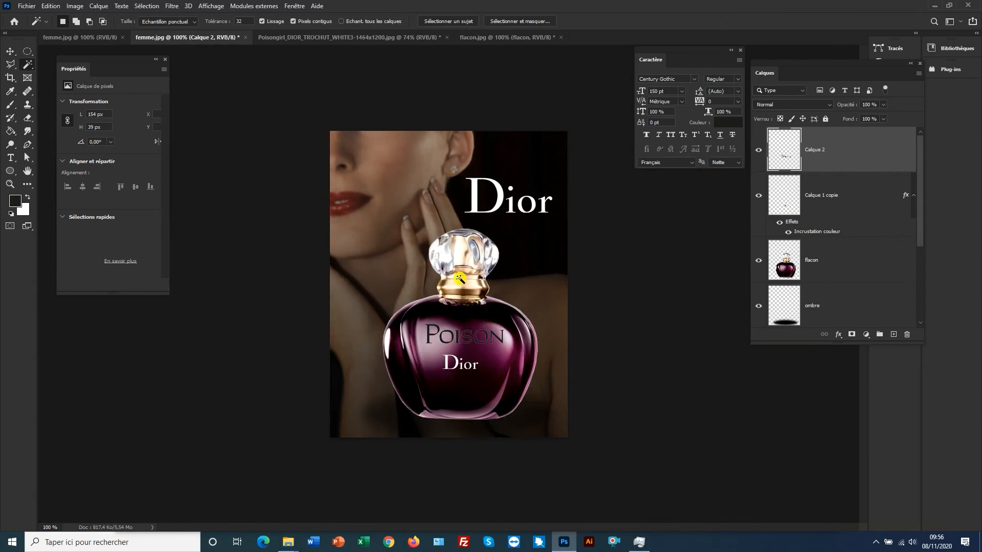
left_click(471, 301, "ctrl")
left_click(471, 300, "ctrl")
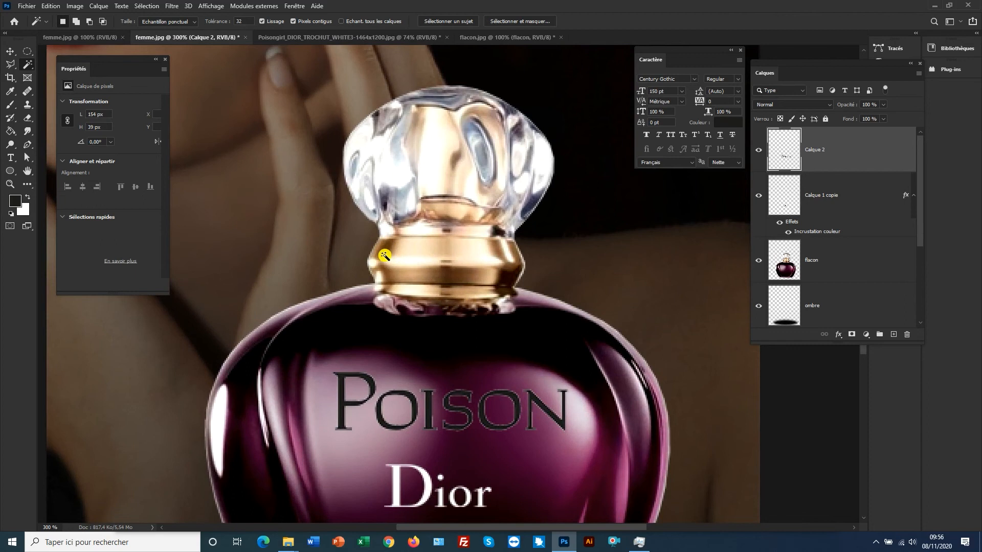
left_click_drag(473, 346, 427, 267)
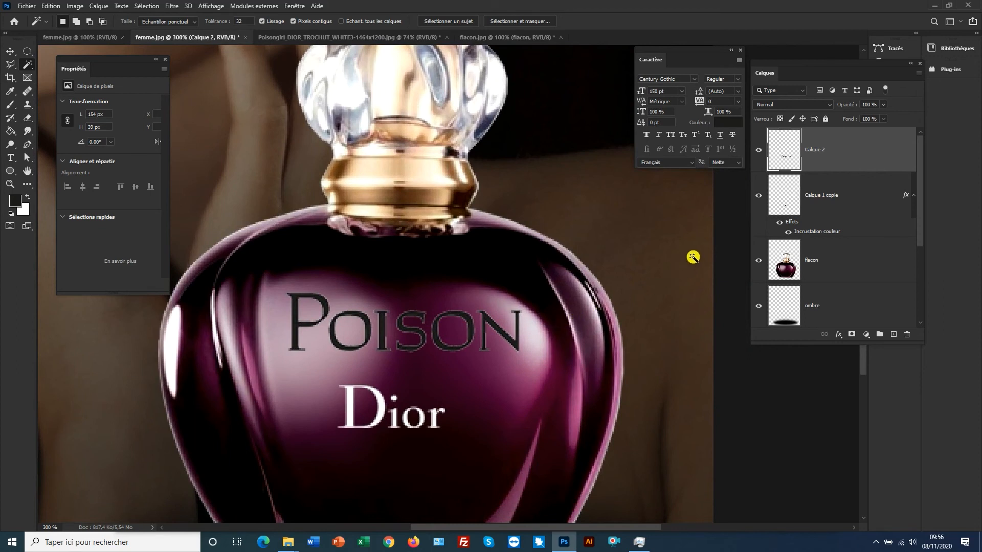
double_click(863, 153)
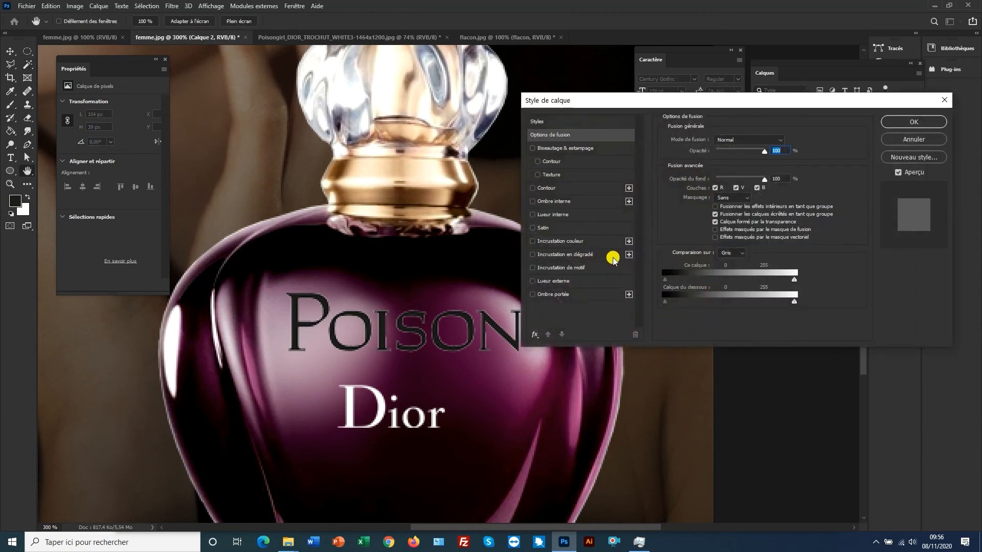
left_click(573, 255)
- Set the opacity stops at both ends of the overlay gradient to 100%
left_click(741, 165)
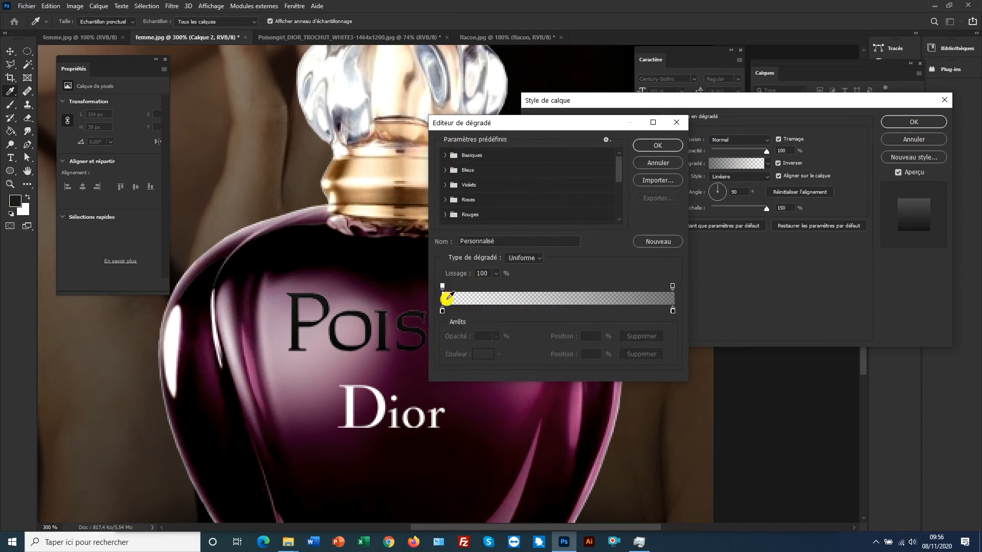
left_click(442, 287)
left_click(496, 336)
left_click_drag(498, 346, 546, 348)
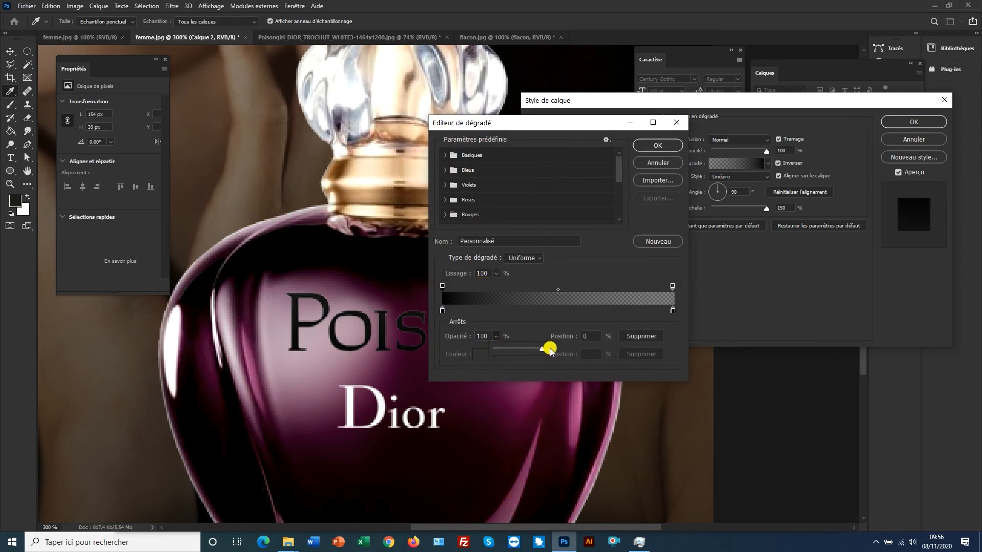
left_click(672, 289)
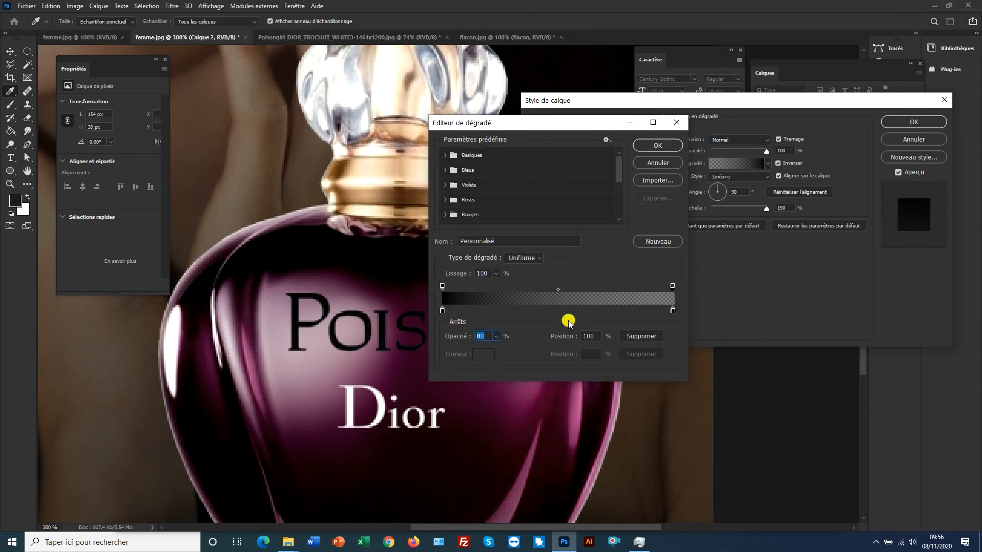
left_click(496, 336)
left_click_drag(499, 346, 508, 349)
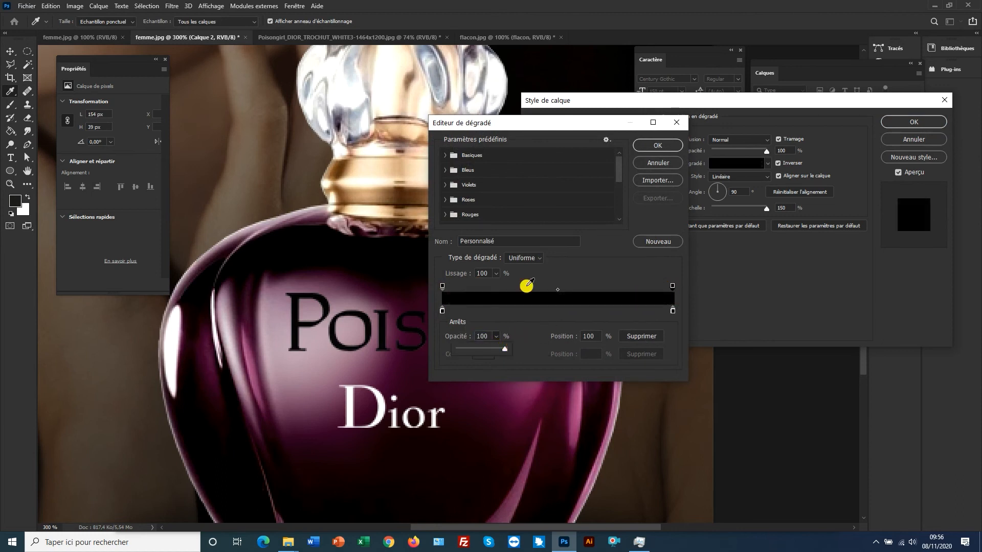
- Set the black gradient's colour stop at 0% to the tan #a78663 sampled from the bottle's gold collar
left_click_drag(555, 125, 648, 103)
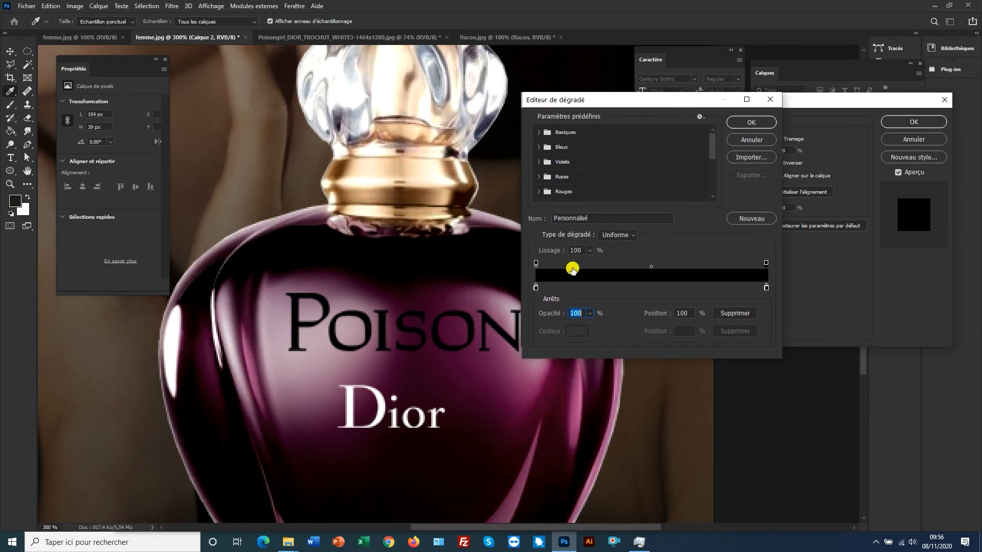
left_click(536, 289)
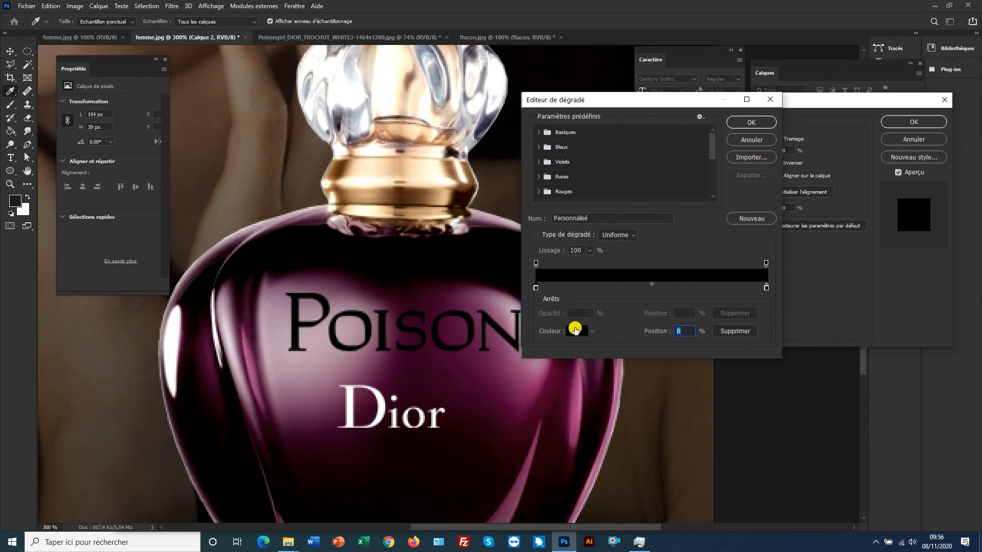
left_click(573, 332)
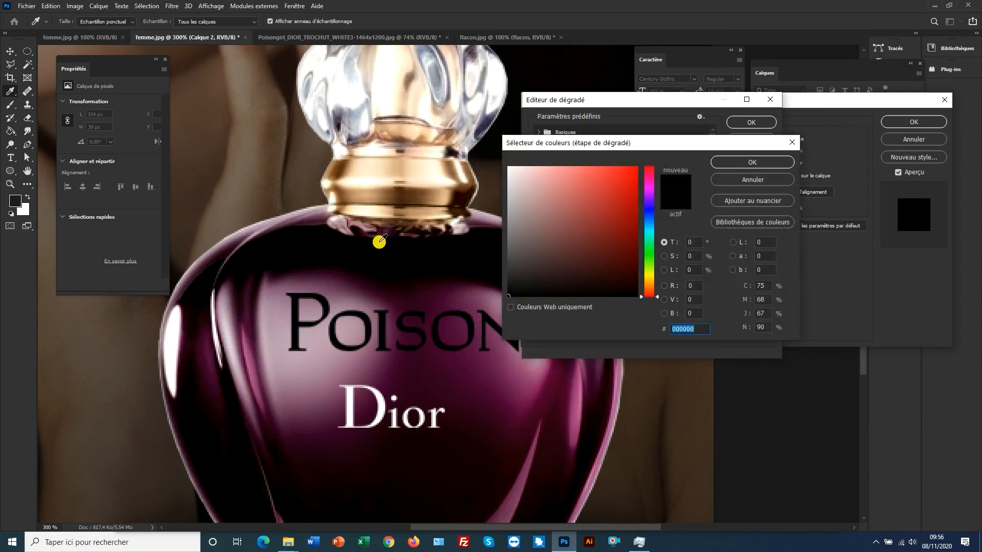
left_click(330, 167)
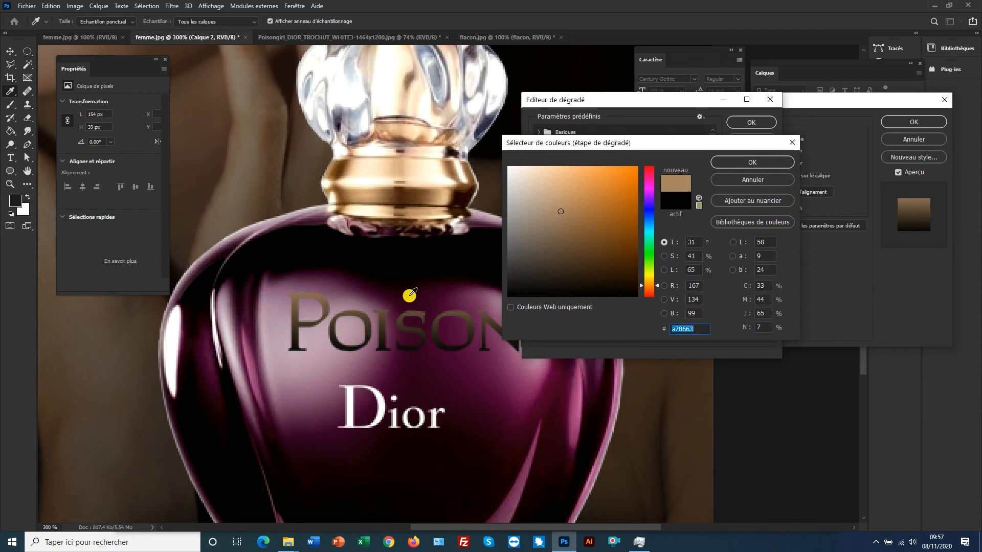
left_click(750, 163)
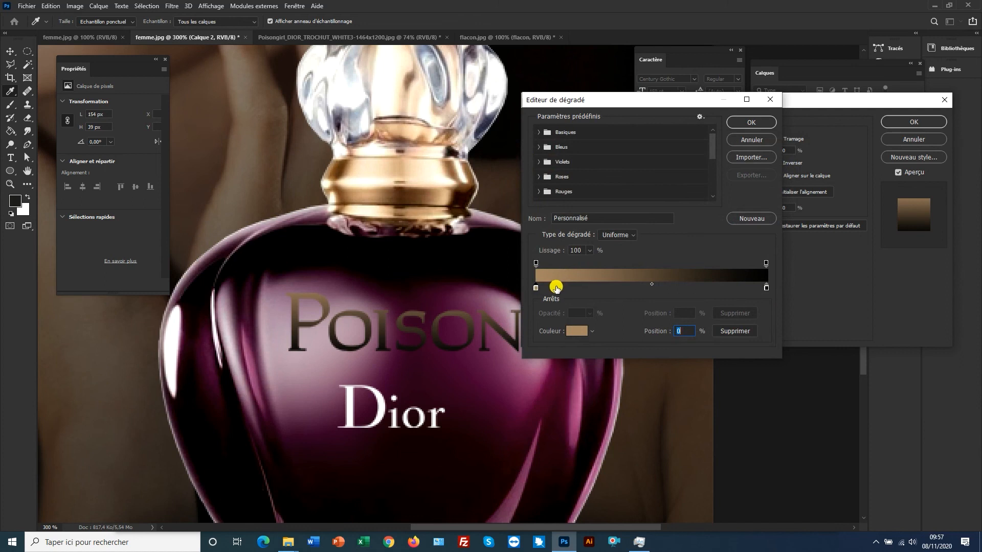
- Add gradient colour stops at 9%, 20% and 33%, sampling dark brown, brown and cream from the bottle's gold collar
left_click(556, 287)
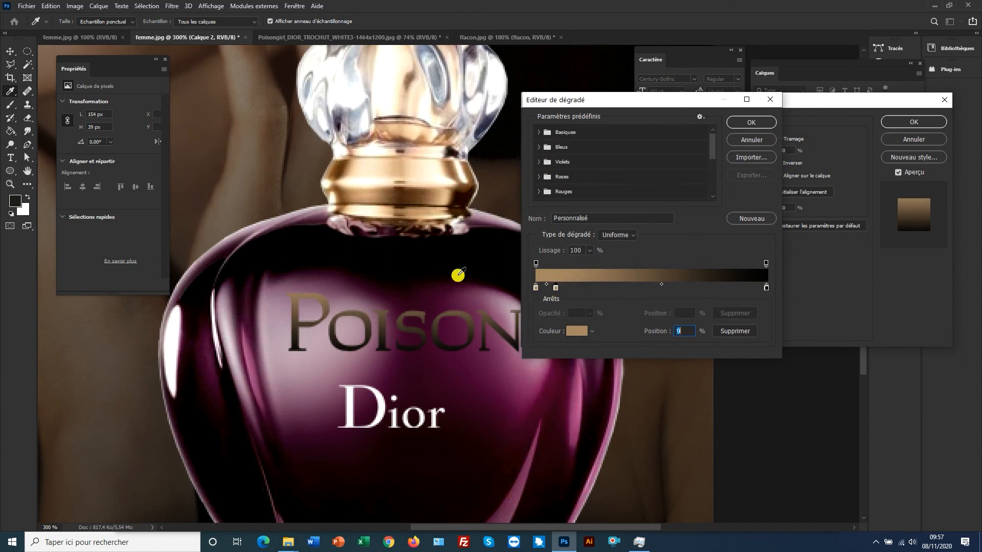
left_click(337, 169)
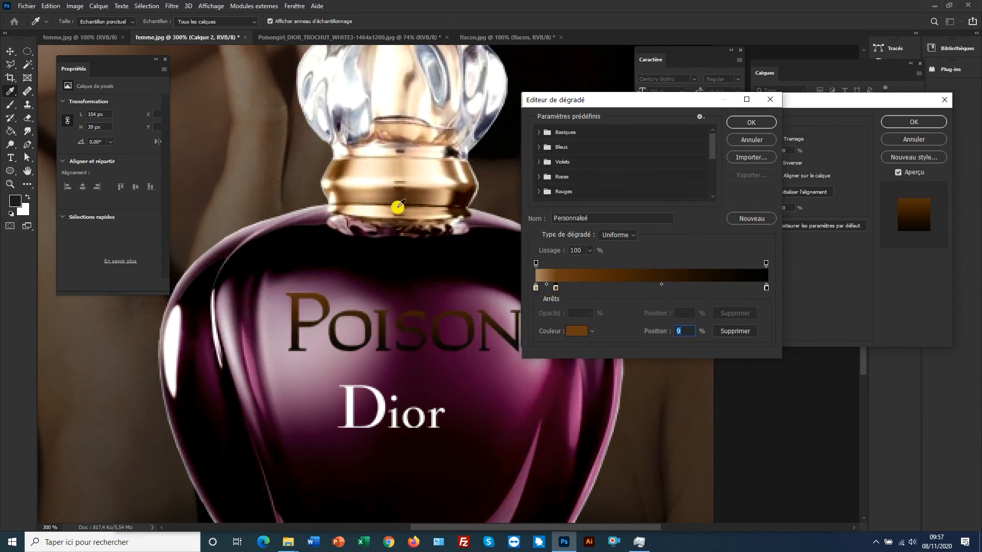
left_click(583, 287)
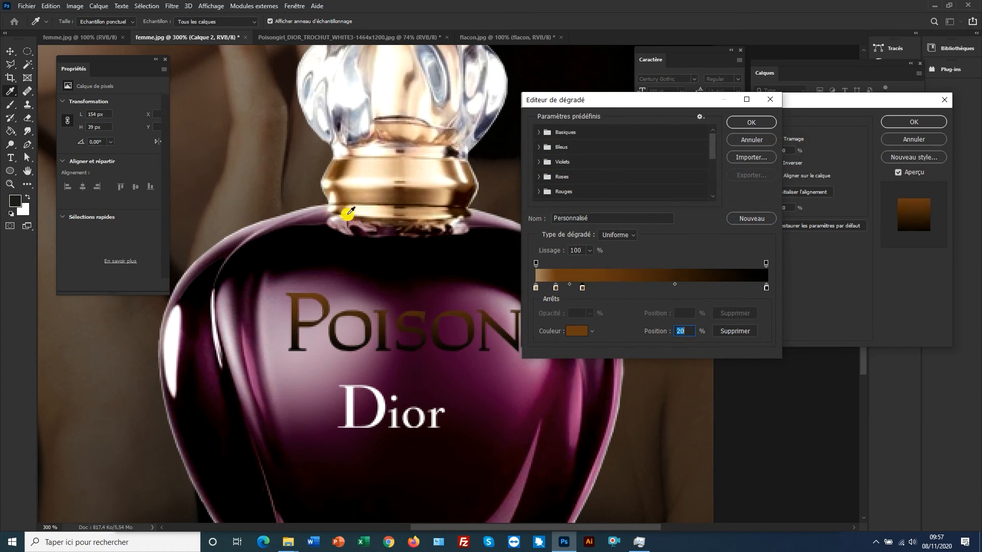
left_click(345, 168)
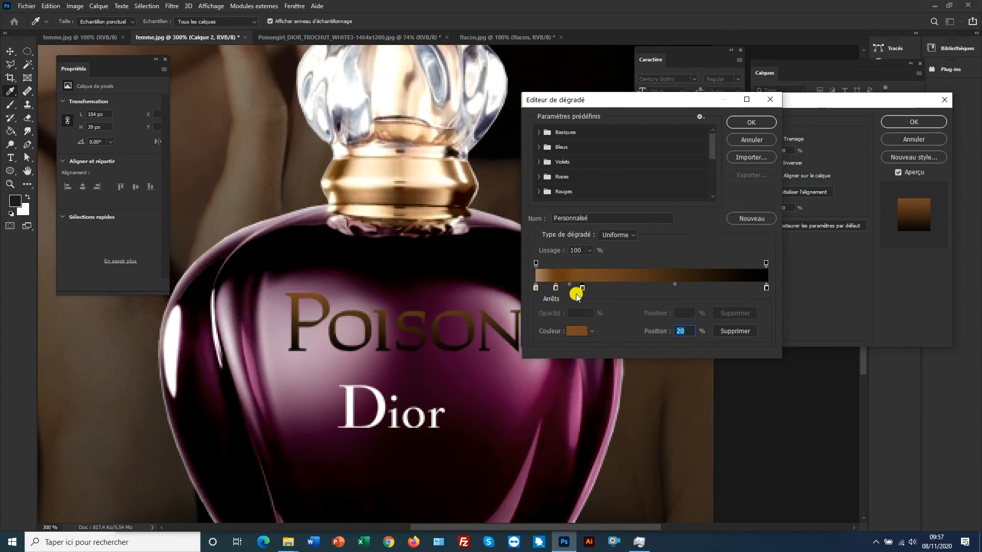
left_click(611, 287)
left_click(388, 180)
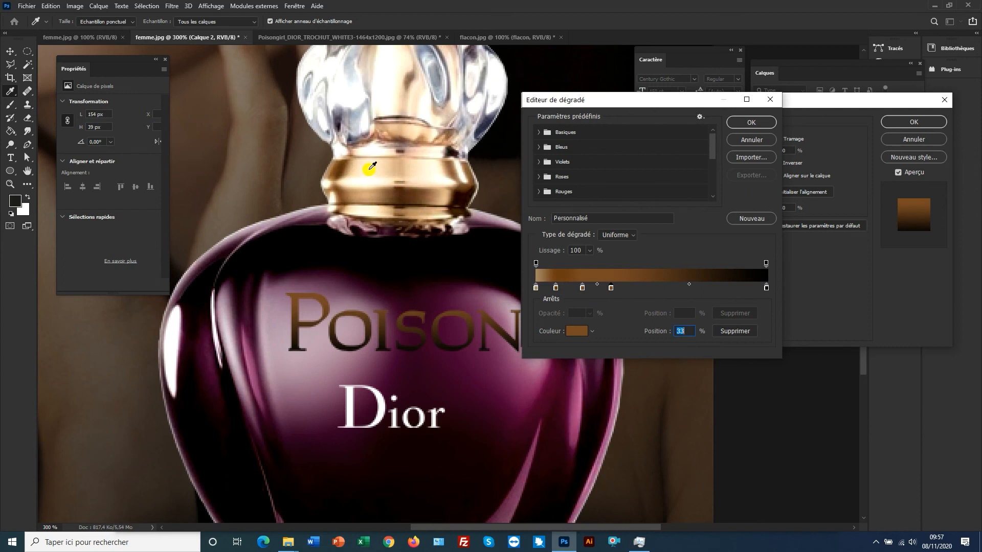
left_click(371, 166)
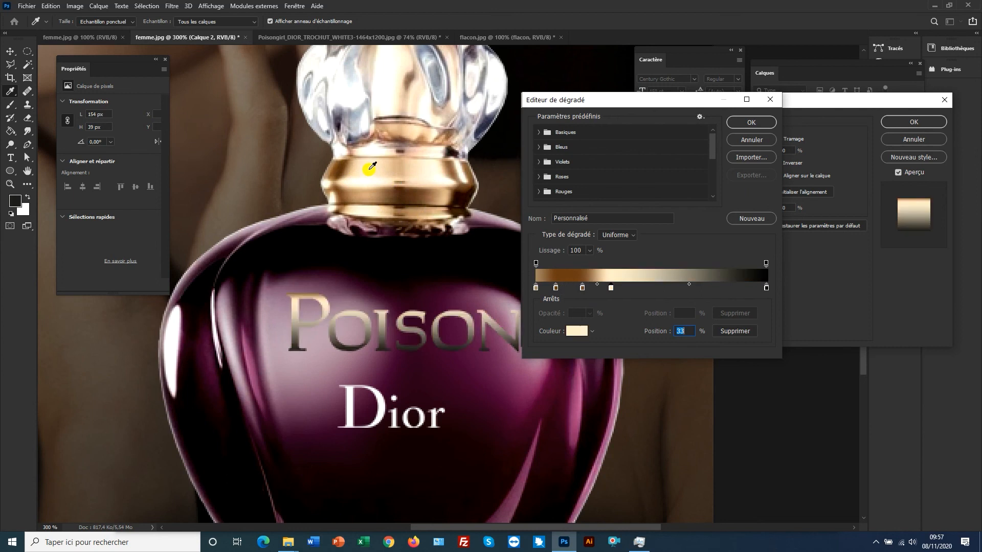
- Add gradient colour stops at 47%, 61% and 74%, sampling light tan, near-white and brown from the gold collar
left_click(645, 288)
left_click(399, 168)
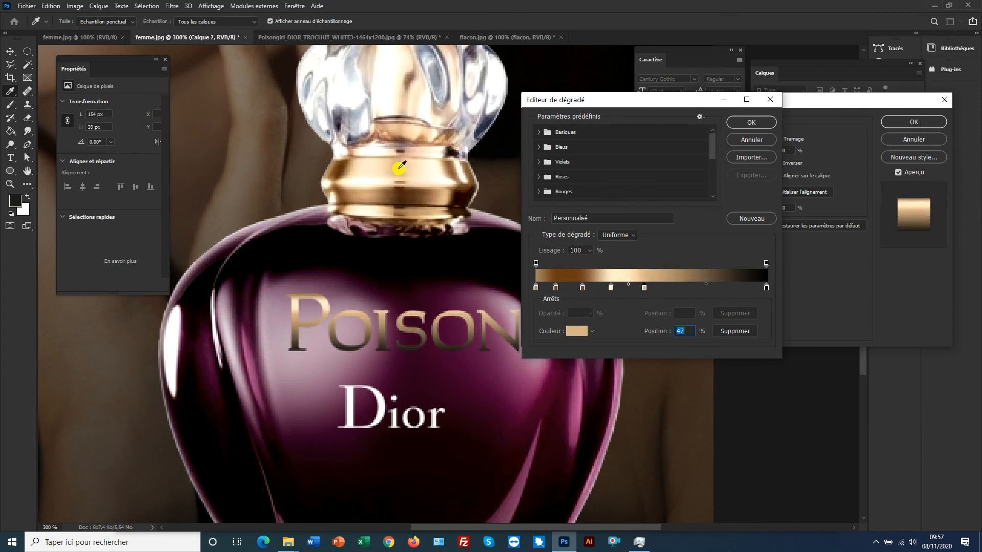
left_click(676, 288)
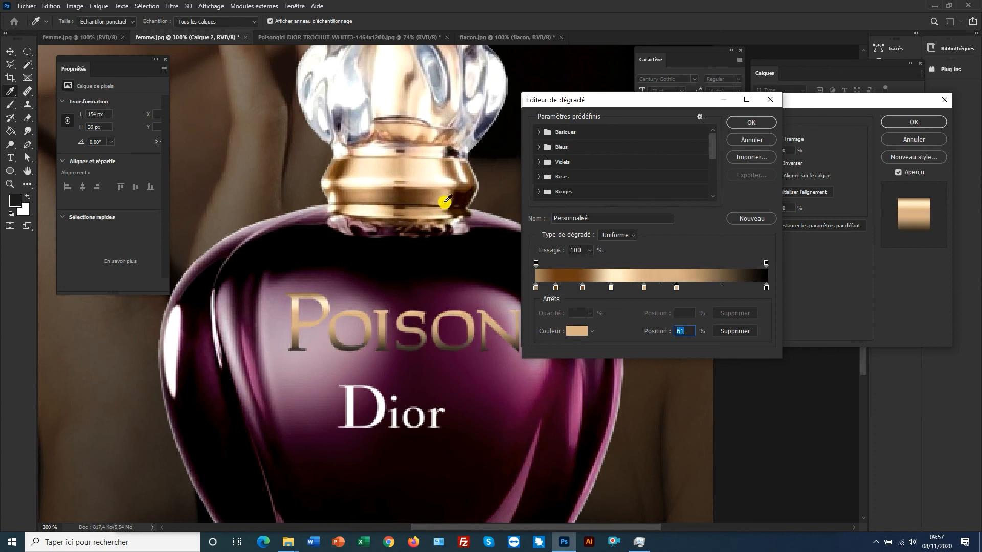
left_click(436, 168)
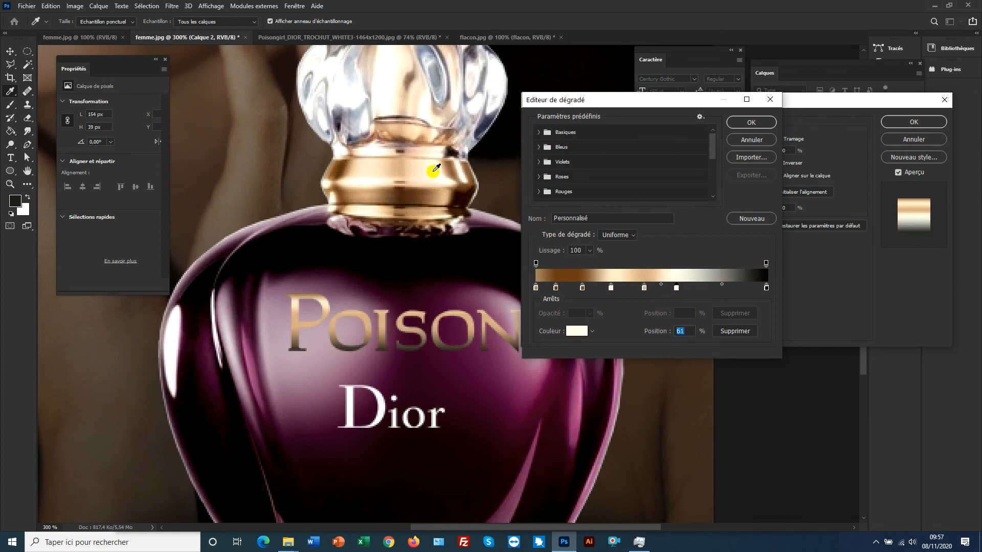
left_click(708, 287)
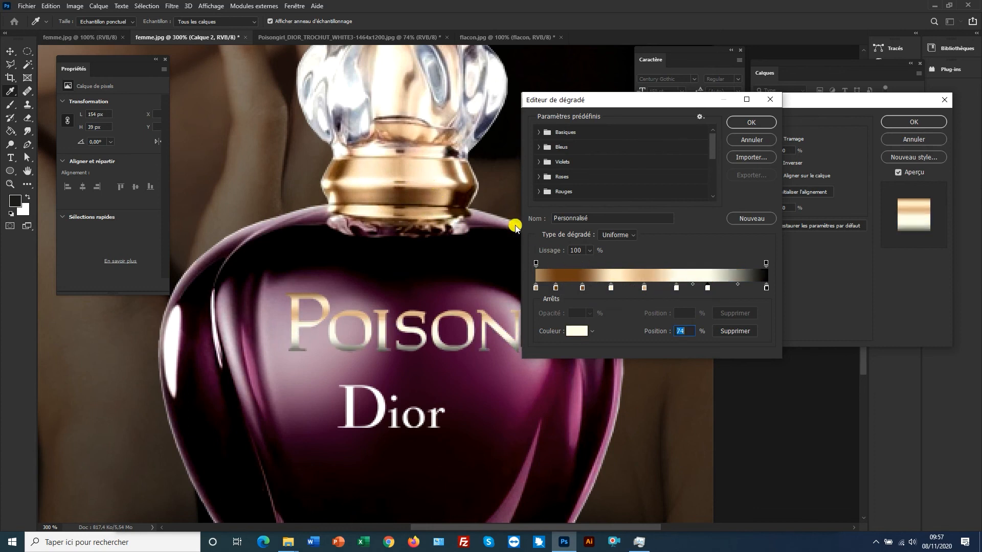
left_click(451, 173)
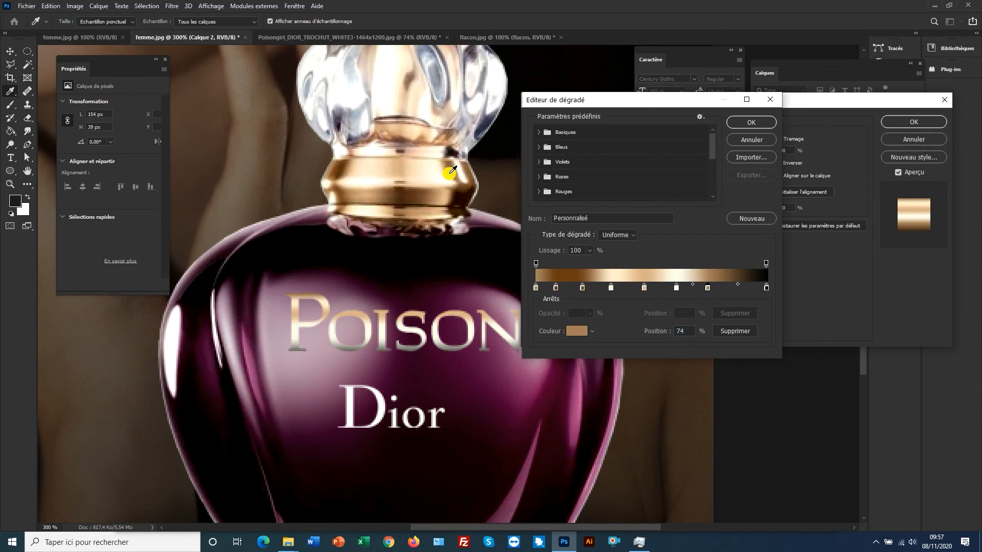
- Add beige and near-white stops at 82% and 89%, recolour the 100% stop brown from the collar, and accept the gradient
left_click(724, 288)
left_click(460, 173)
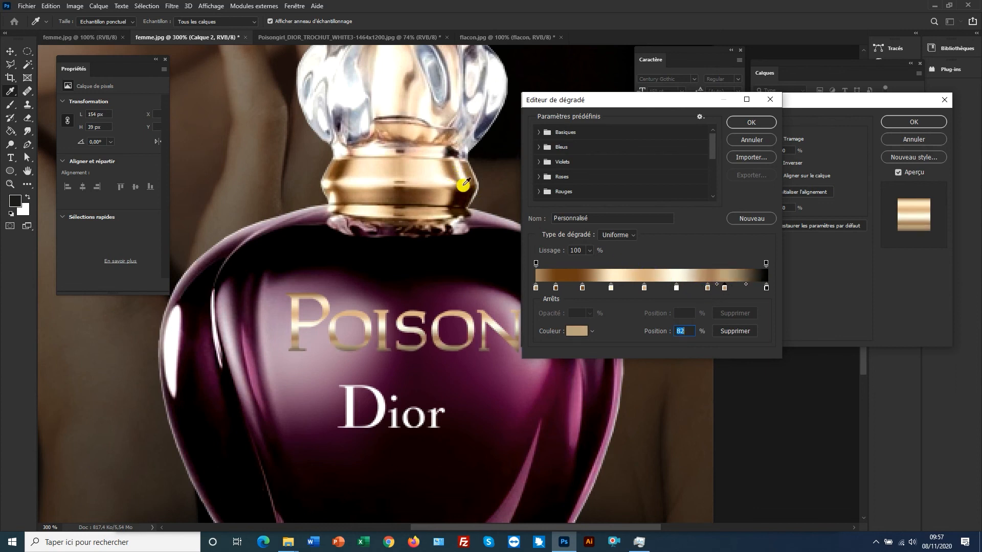
left_click(741, 288)
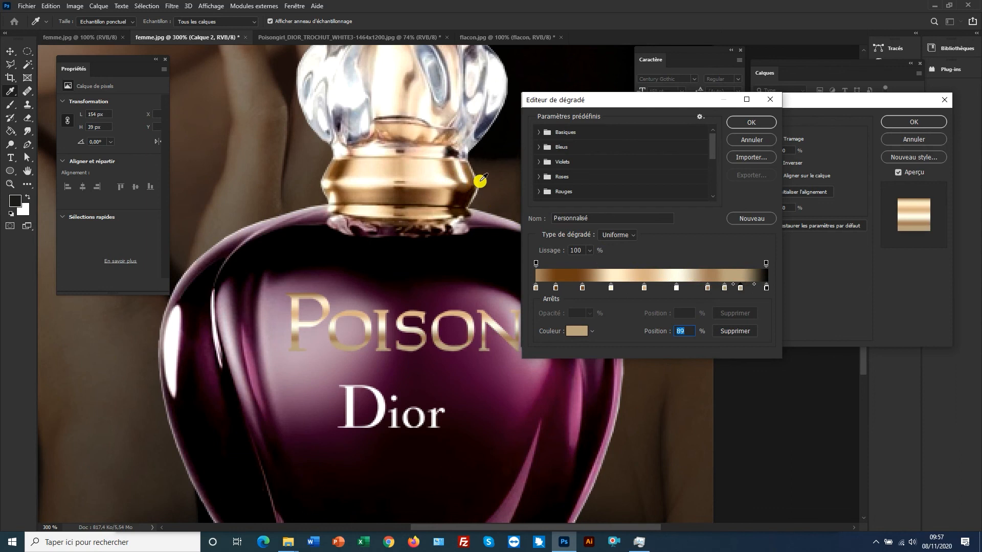
left_click(462, 171)
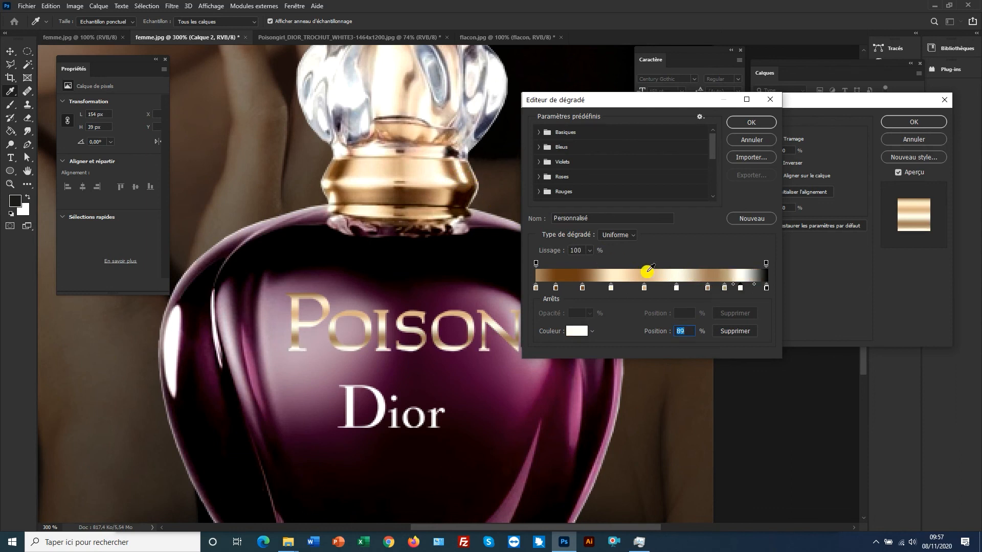
left_click(767, 290)
left_click(471, 176)
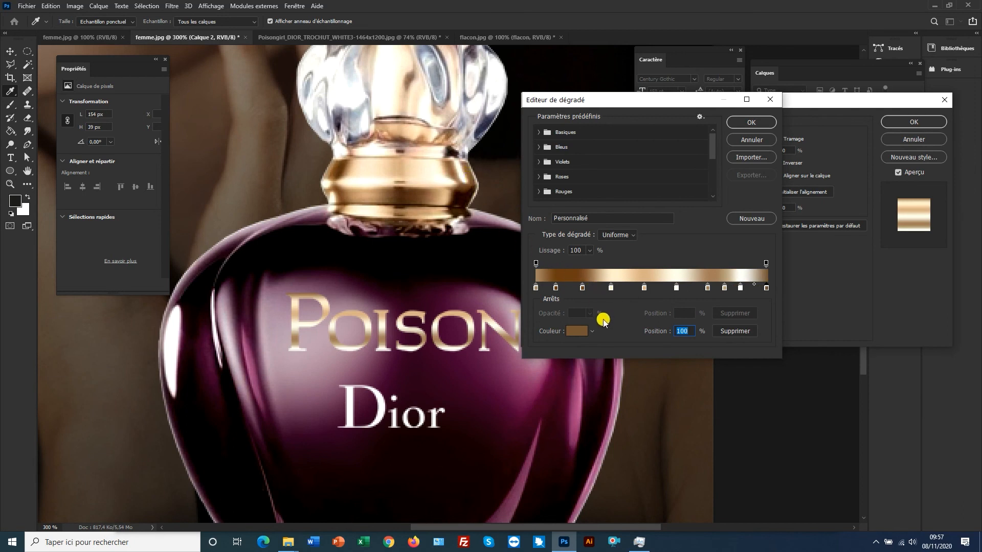
left_click(750, 123)
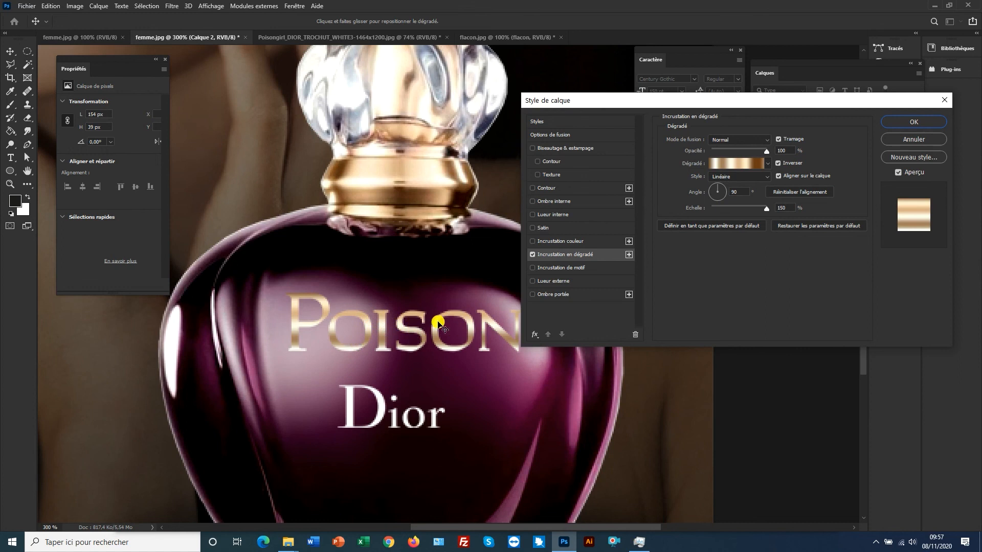
- Set the gradient overlay's angle to 124° and apply the layer style to the POISON lettering
left_click_drag(717, 191, 716, 192)
left_click_drag(633, 103, 666, 102)
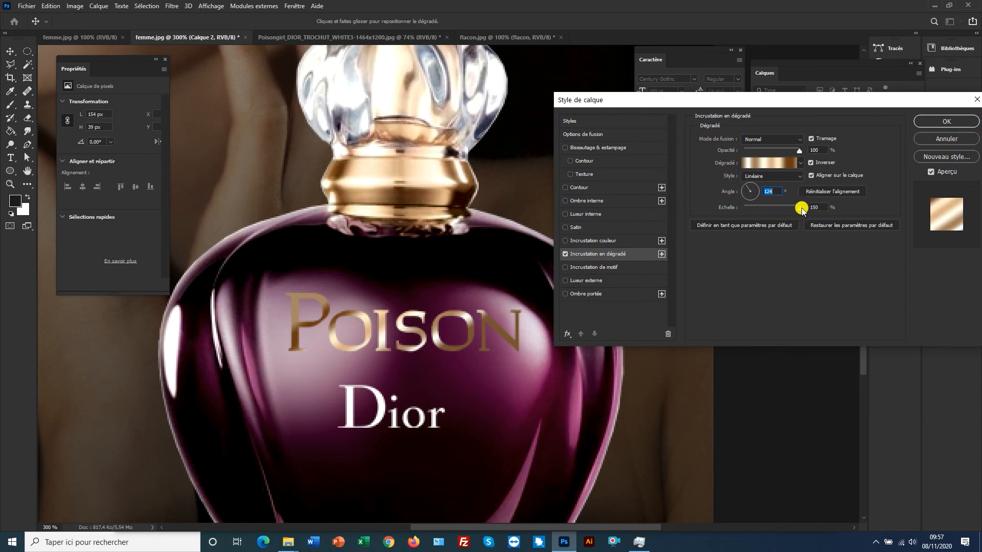
left_click(931, 122)
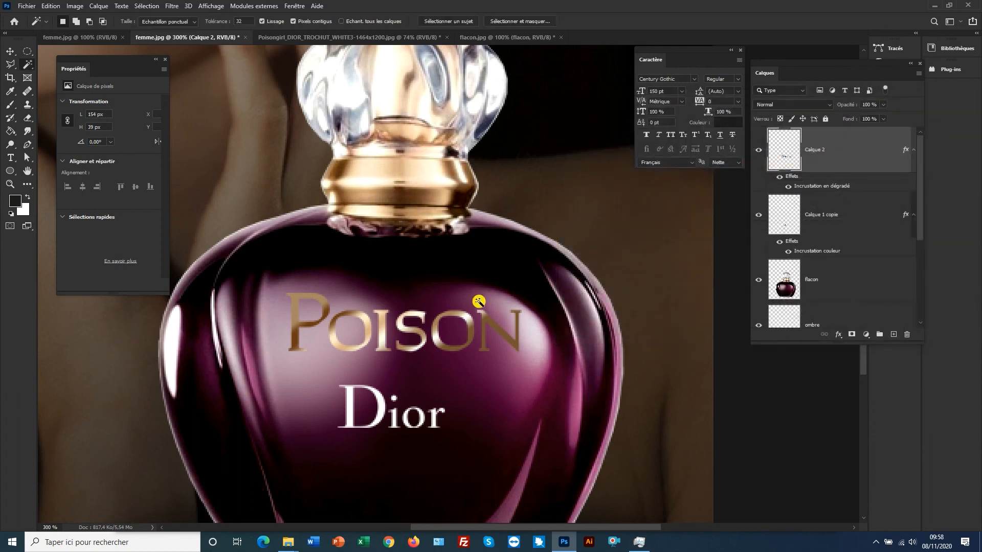
- Add a Bevel & Emboss effect to the POISON lettering layer (Calque 2)
left_click(415, 303, "alt")
left_click(416, 303, "alt")
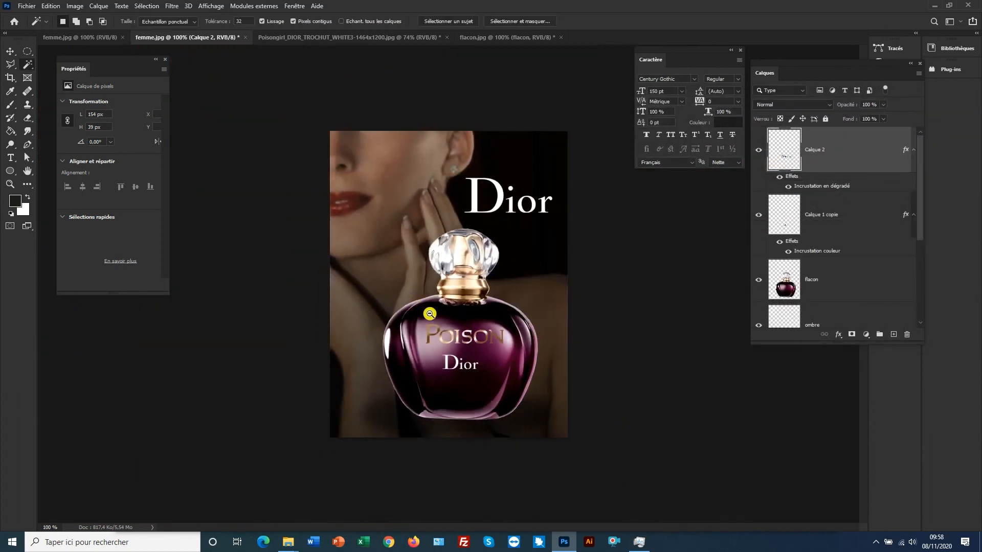
left_click(486, 347)
left_click(484, 346)
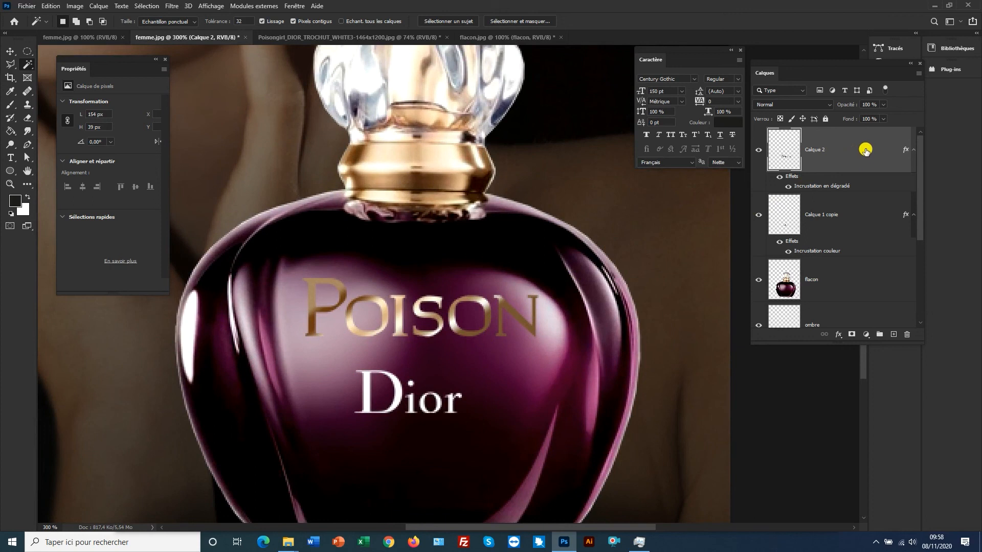
double_click(826, 195)
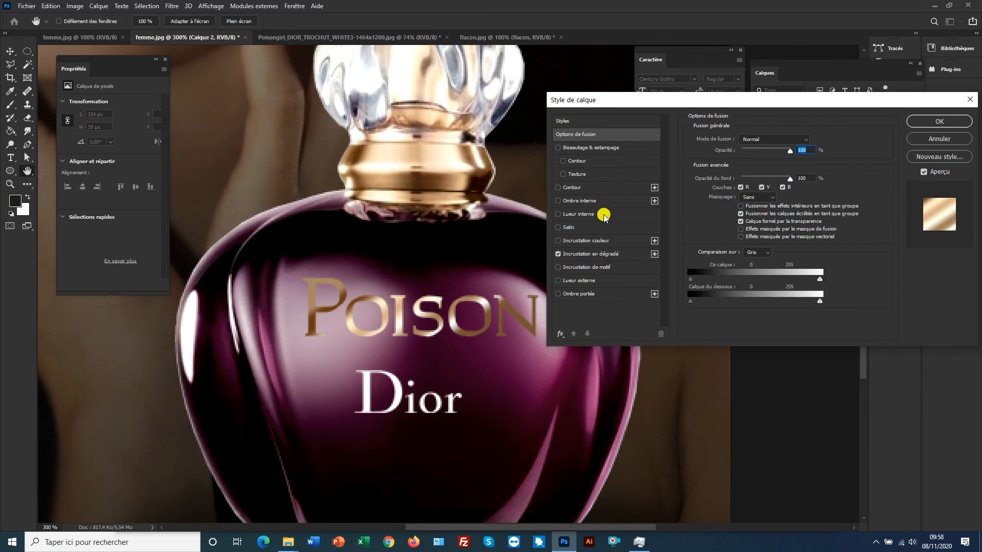
left_click(601, 148)
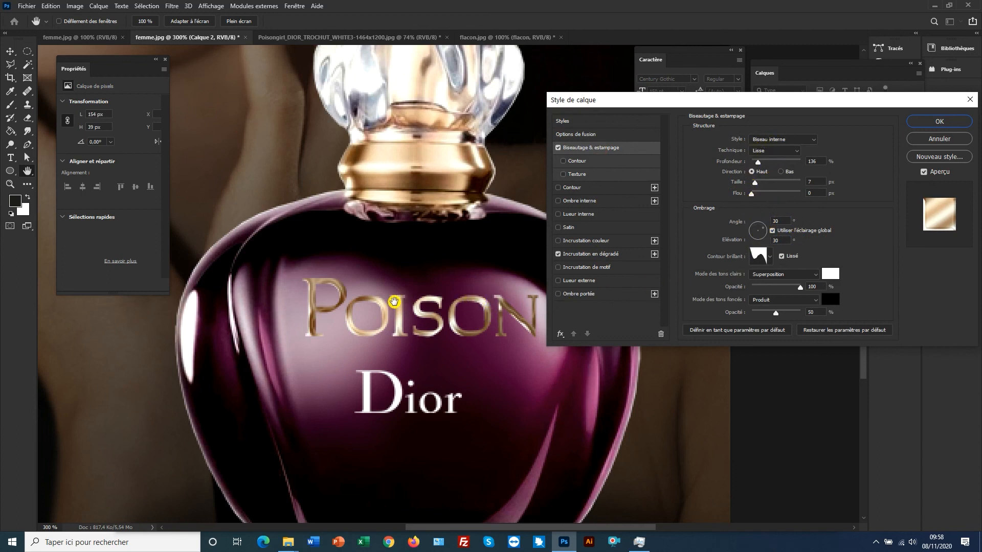
- Add a drop shadow to the POISON lettering with a distance of about 3 px and a size of about 5 px
left_click(439, 315, "alt")
left_click(439, 315, "alt")
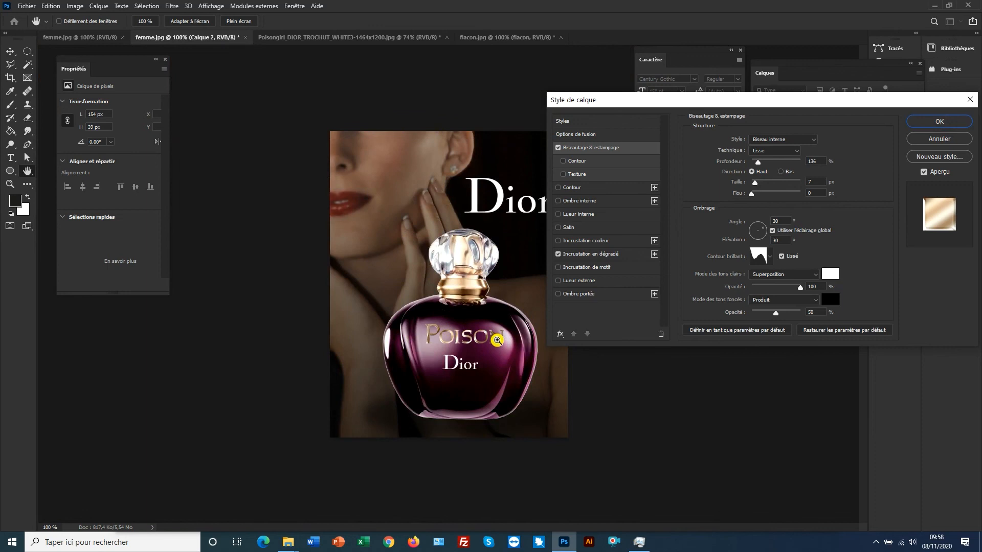
left_click(497, 340)
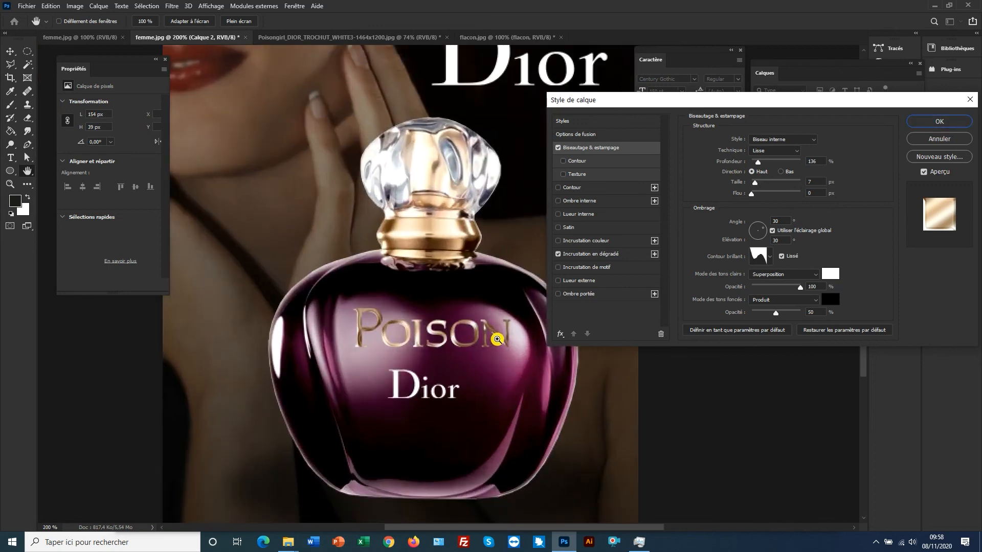
left_click(583, 294)
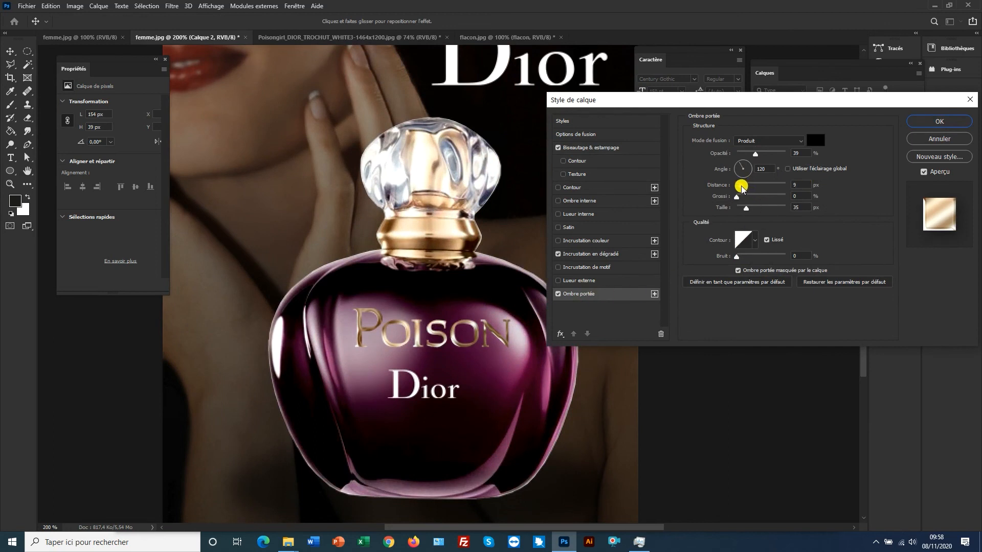
left_click_drag(743, 211, 742, 212)
left_click(739, 210)
left_click_drag(743, 189, 739, 192)
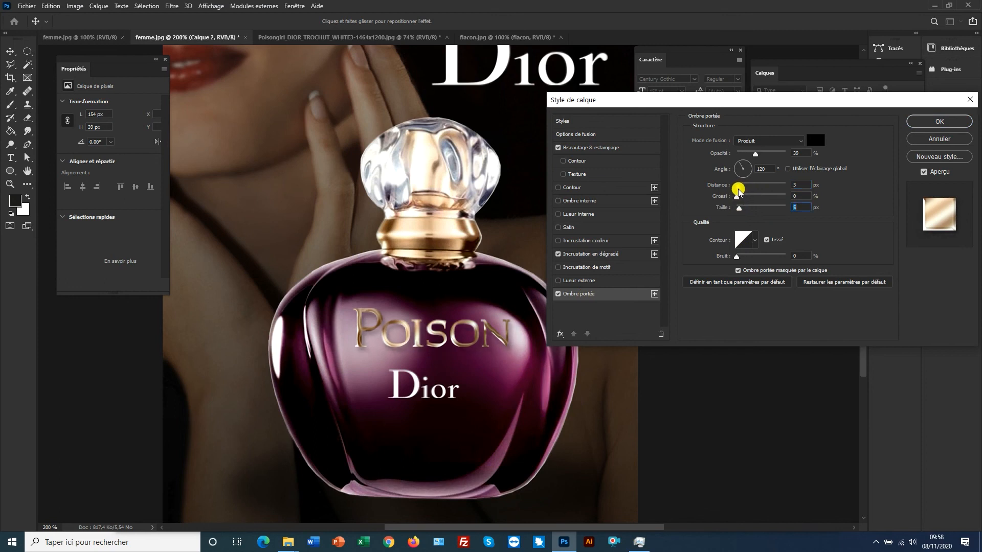
- Set the drop shadow's distance to 1 px and size to 3 px, and apply the layer style
left_click(802, 187)
type("1")
left_click(800, 207)
key("BackSpace")
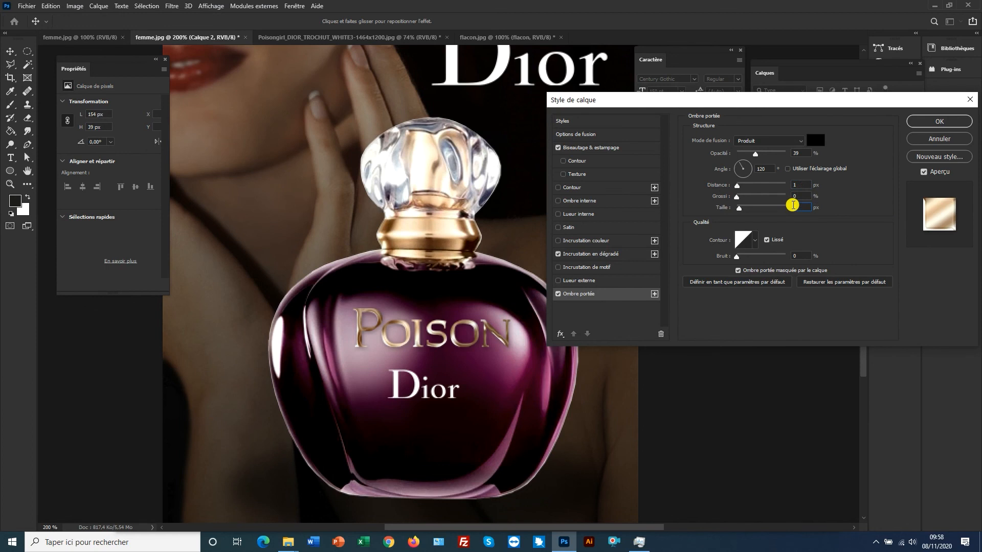
type("3")
left_click(936, 122)
- Copy the POISON layer's style and paste it onto the small Dior logo layer on the bottle (Calque 1 copie)
left_click(448, 333, "alt")
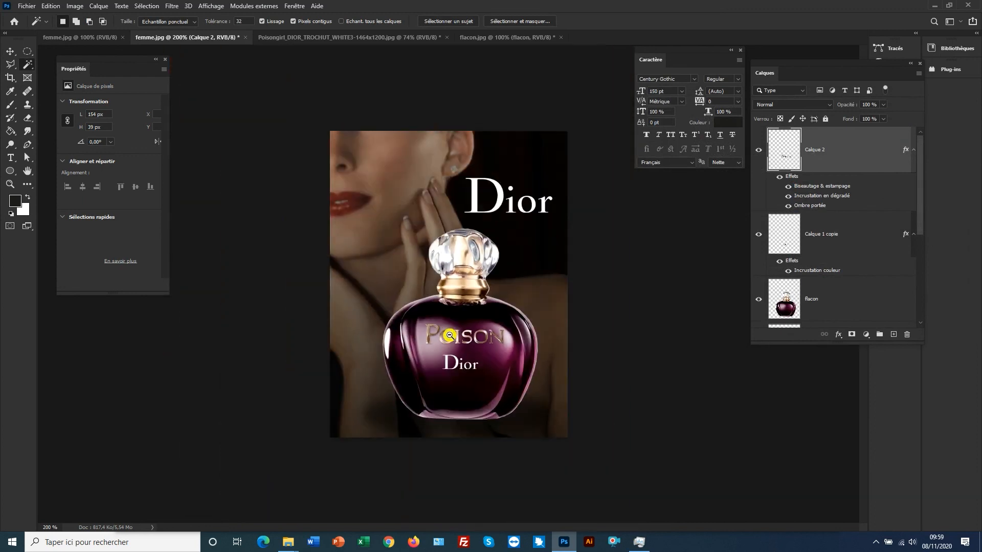
left_click(479, 344, "ctrl")
left_click(486, 351)
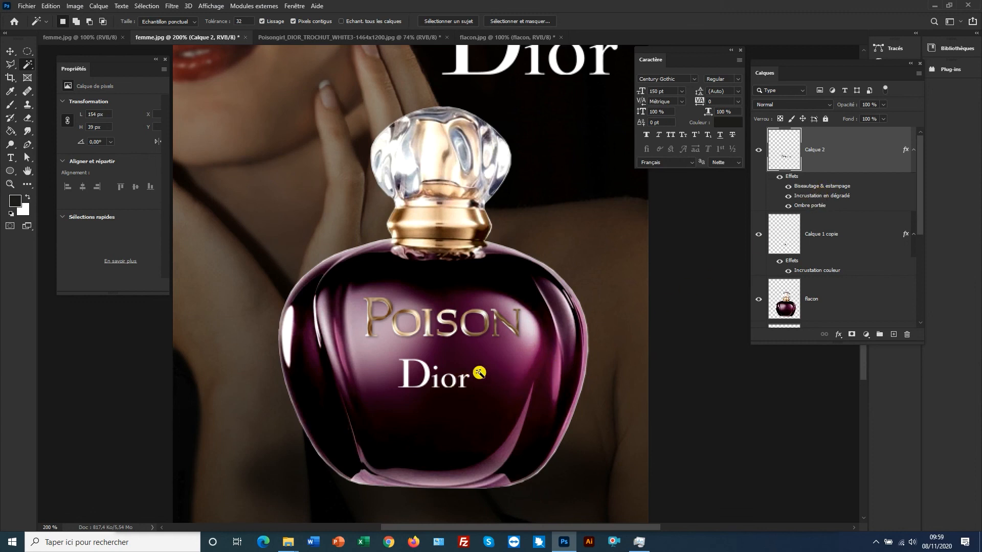
right_click(905, 152)
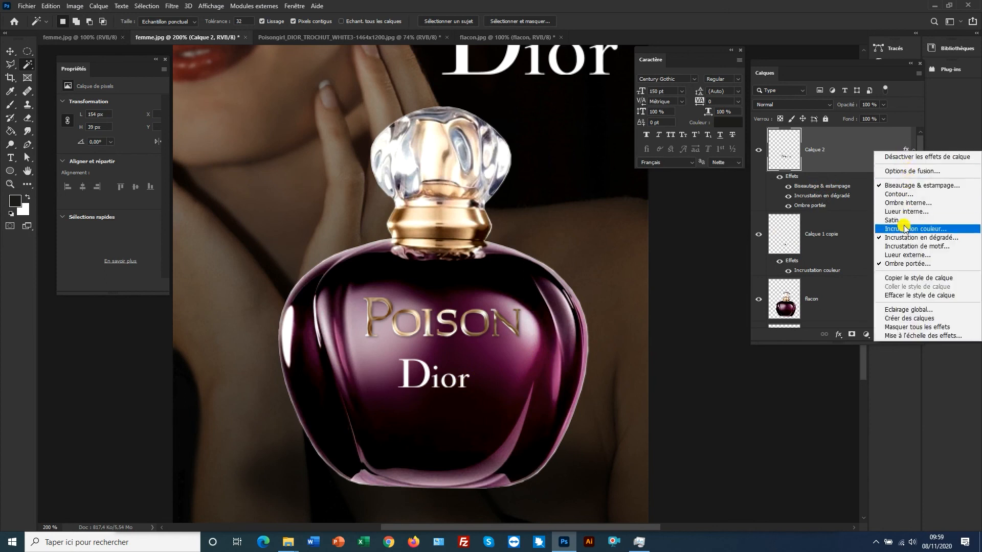
left_click(914, 279)
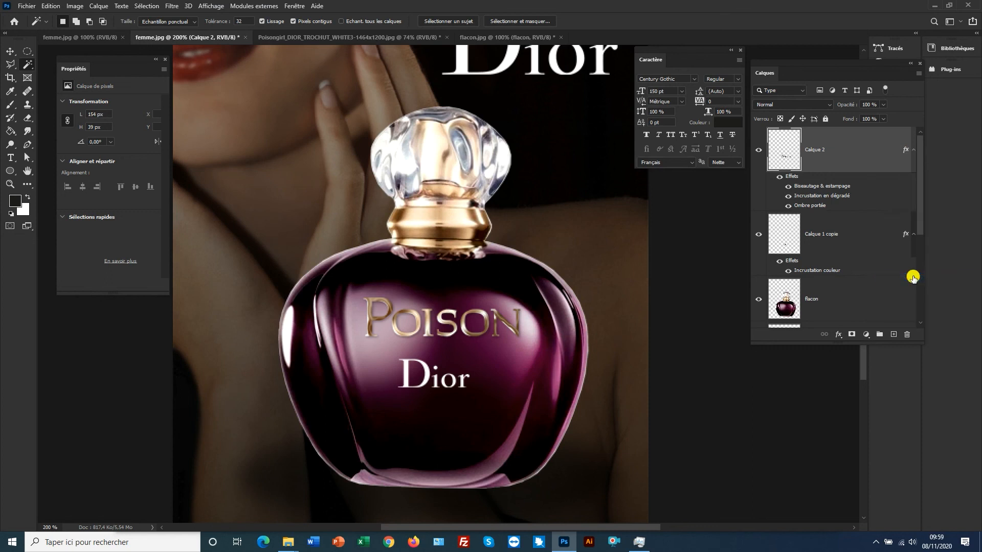
left_click(880, 237)
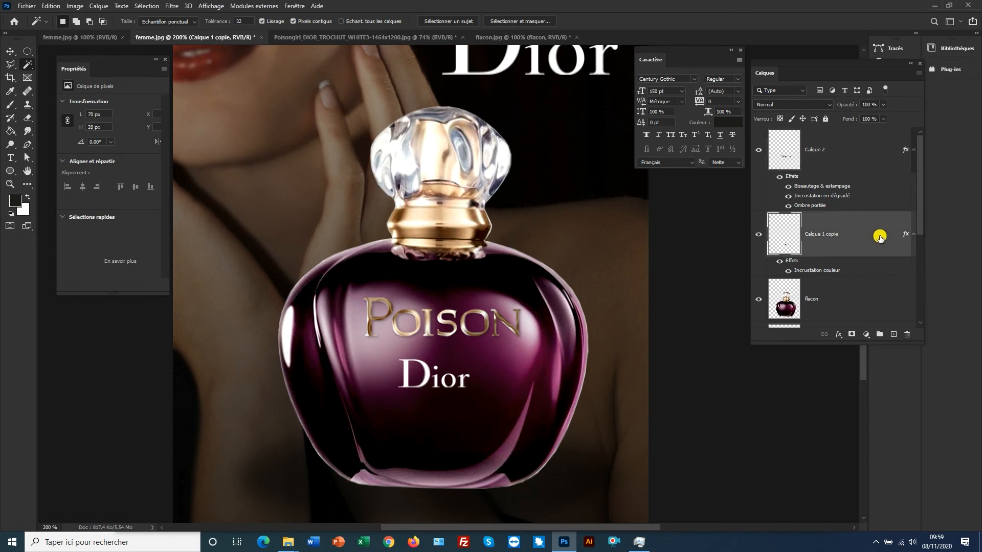
right_click(904, 236)
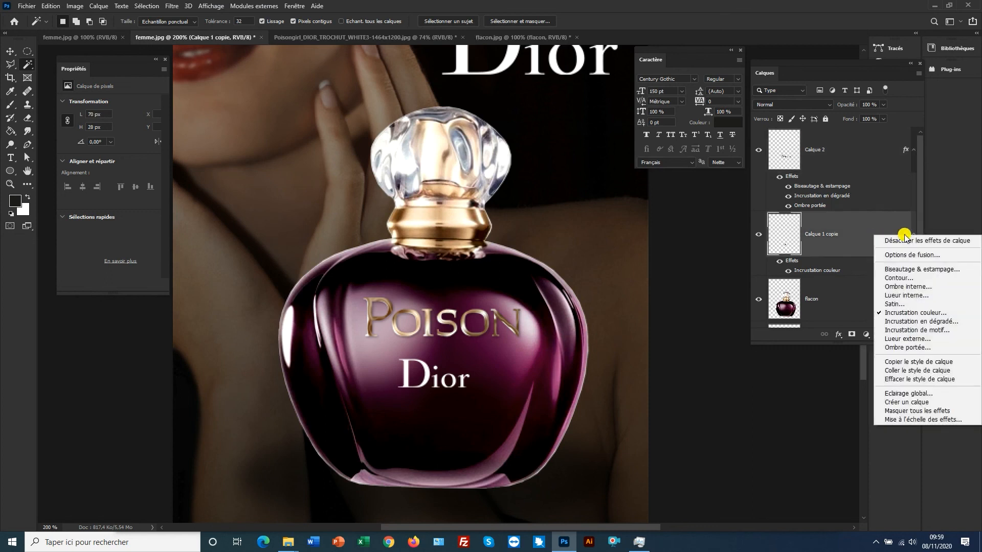
left_click(916, 370)
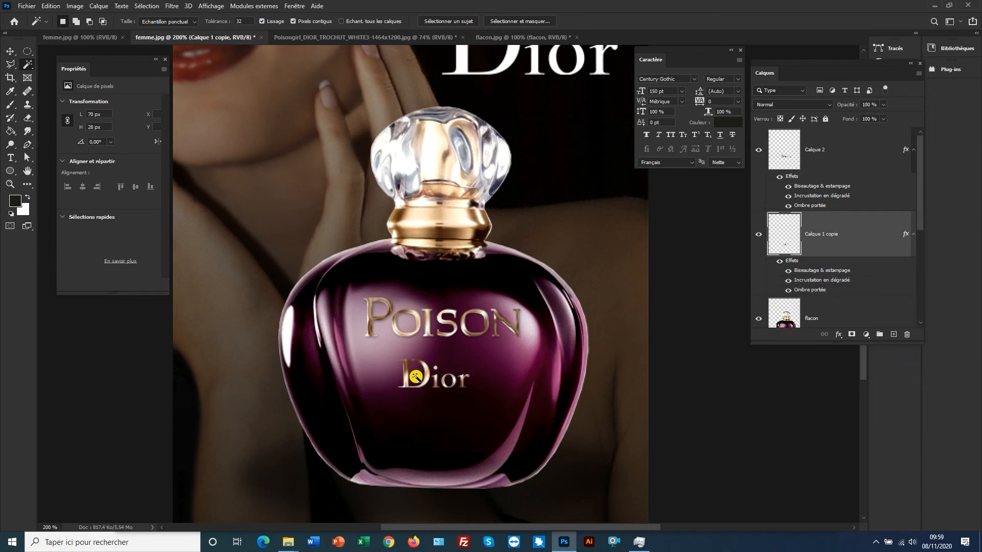
left_click(479, 357, "alt")
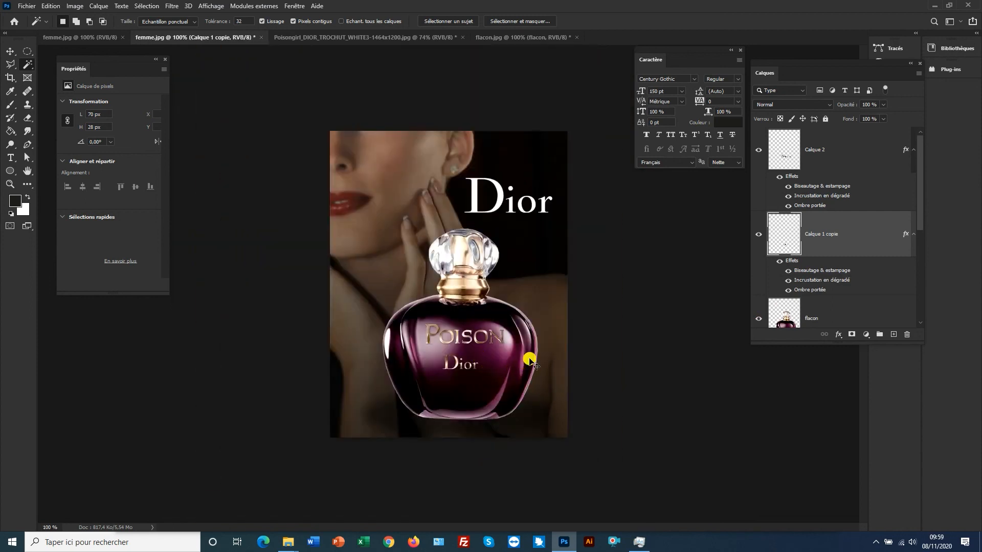